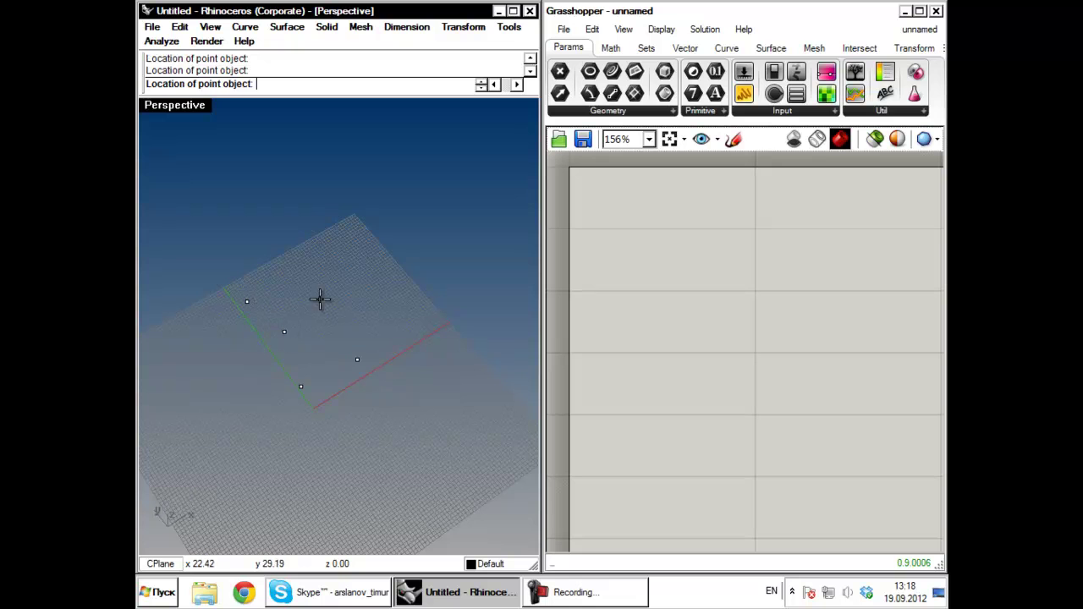
# Step: Place the remaining points on the construction plane to complete three rows of three
pyautogui.click(375, 286)
pyautogui.press('Return')
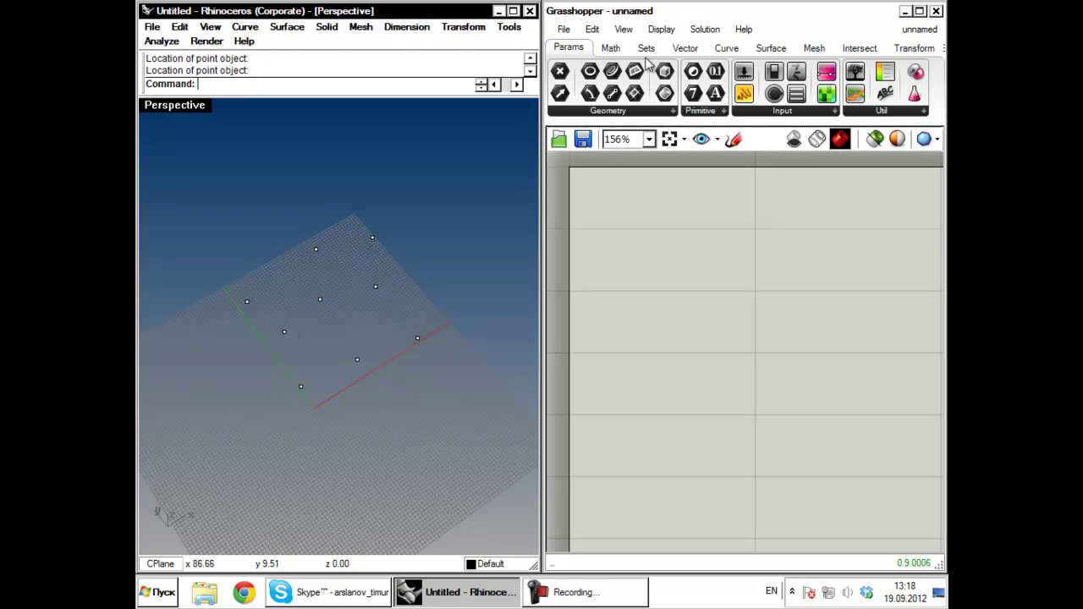
# Step: Add a Point parameter and reference the three points of the row beside the green axis
pyautogui.moveTo(559, 72); pyautogui.dragTo(611, 201)
pyautogui.rightClick(614, 200)
pyautogui.click(679, 428)
pyautogui.click(298, 384)
pyautogui.click(284, 331)
pyautogui.click(246, 302)
pyautogui.press('Return')
# Step: Duplicate the Point parameter below the first and reference the three points of the middle row in it
pyautogui.keyDown('alt'); pyautogui.moveTo(617, 255); pyautogui.dragTo(619, 280); pyautogui.keyUp('alt')
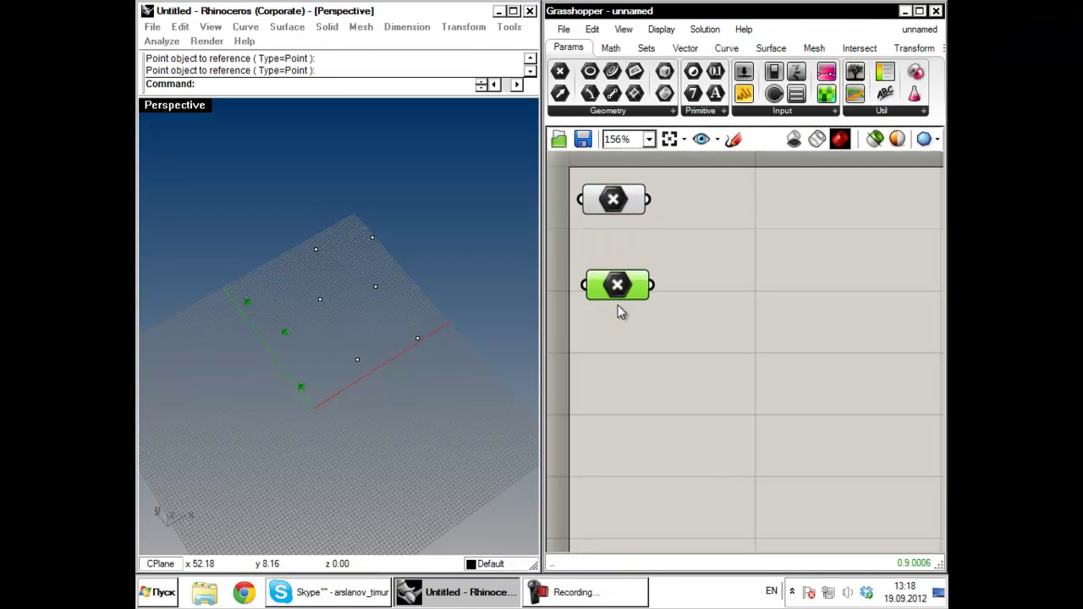
pyautogui.rightClick(619, 267)
pyautogui.click(677, 426)
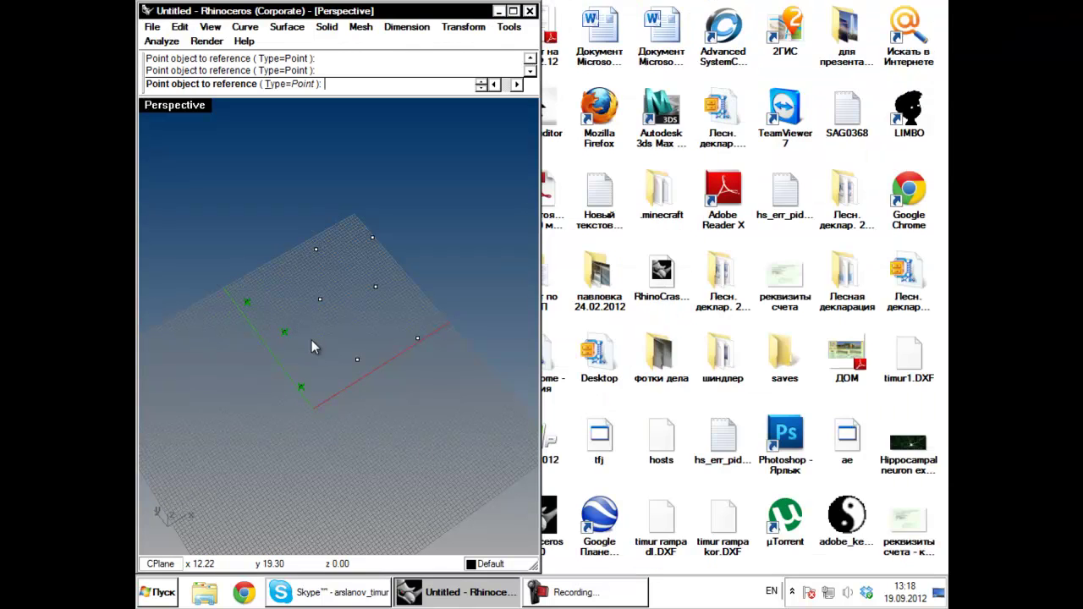
pyautogui.click(357, 360)
pyautogui.click(320, 300)
pyautogui.click(317, 250)
pyautogui.press('Return')
# Step: Reference the three points of the row farthest from the green axis in a third Point parameter
pyautogui.rightClick(620, 328)
pyautogui.click(687, 430)
pyautogui.click(417, 339)
pyautogui.click(376, 287)
pyautogui.click(372, 238)
pyautogui.press('Return')
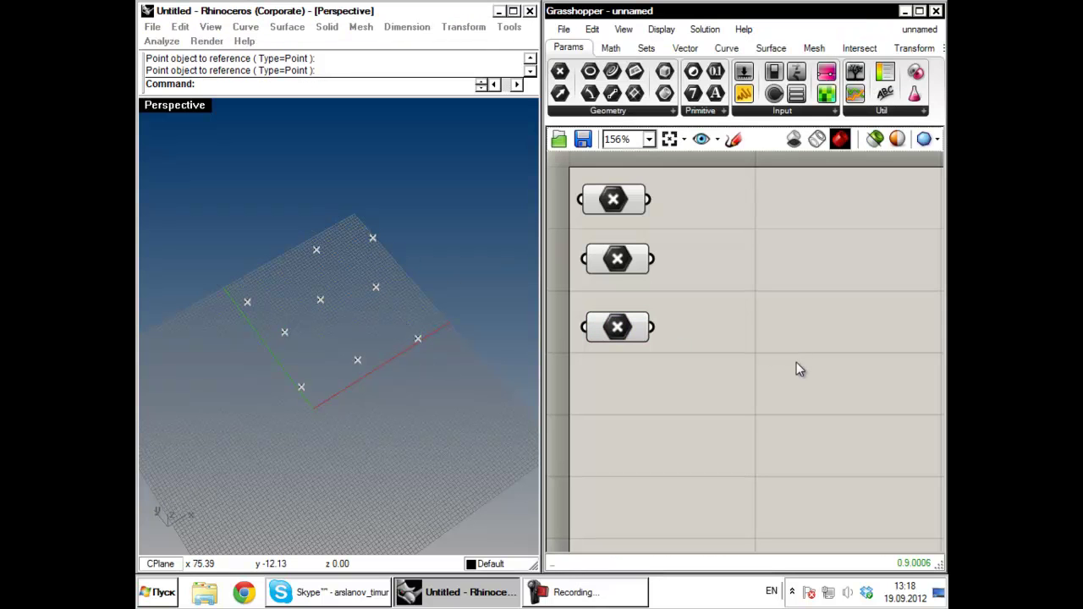
# Step: Add an Interpolate curve component and connect the first Point parameter to its V input
pyautogui.click(726, 49)
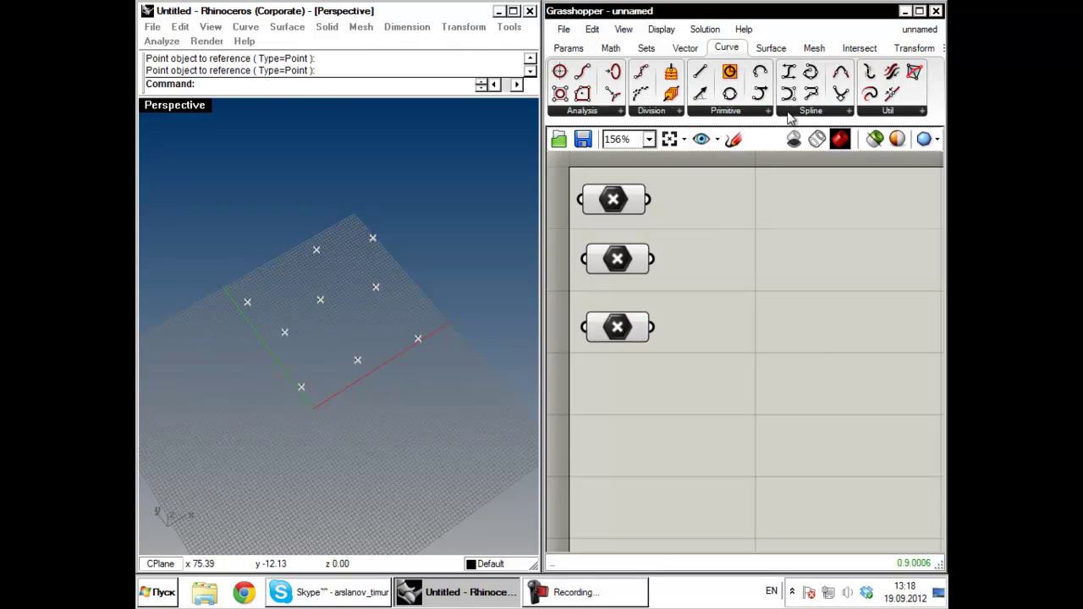
pyautogui.moveTo(810, 76); pyautogui.dragTo(745, 222)
pyautogui.moveTo(648, 198); pyautogui.dragTo(709, 194)
pyautogui.click(772, 219)
# Step: Duplicate the Interpolate component twice and connect the second and third Point parameters to the V inputs of the copies
pyautogui.keyDown('alt'); pyautogui.moveTo(769, 215); pyautogui.dragTo(753, 441); pyautogui.keyUp('alt')
pyautogui.moveTo(716, 317); pyautogui.dragTo(651, 259)
pyautogui.moveTo(702, 414); pyautogui.dragTo(650, 327)
pyautogui.moveTo(751, 435); pyautogui.dragTo(759, 450)
pyautogui.moveTo(765, 357); pyautogui.dragTo(752, 346)
pyautogui.click(850, 357)
# Step: Turn off the preview of the three Point parameters
pyautogui.moveTo(651, 379); pyautogui.dragTo(597, 207)
pyautogui.rightClick(665, 208)
pyautogui.click(701, 246)
pyautogui.click(639, 293)
# Step: Raise the three points of the middle row about 20.6 units above the construction plane
pyautogui.moveTo(265, 347); pyautogui.dragTo(393, 334, button='right')
pyautogui.moveTo(451, 383); pyautogui.dragTo(348, 379, button='right')
pyautogui.moveTo(274, 189); pyautogui.dragTo(342, 312)
pyautogui.moveTo(298, 396); pyautogui.dragTo(337, 374, button='right')
pyautogui.click(329, 374)
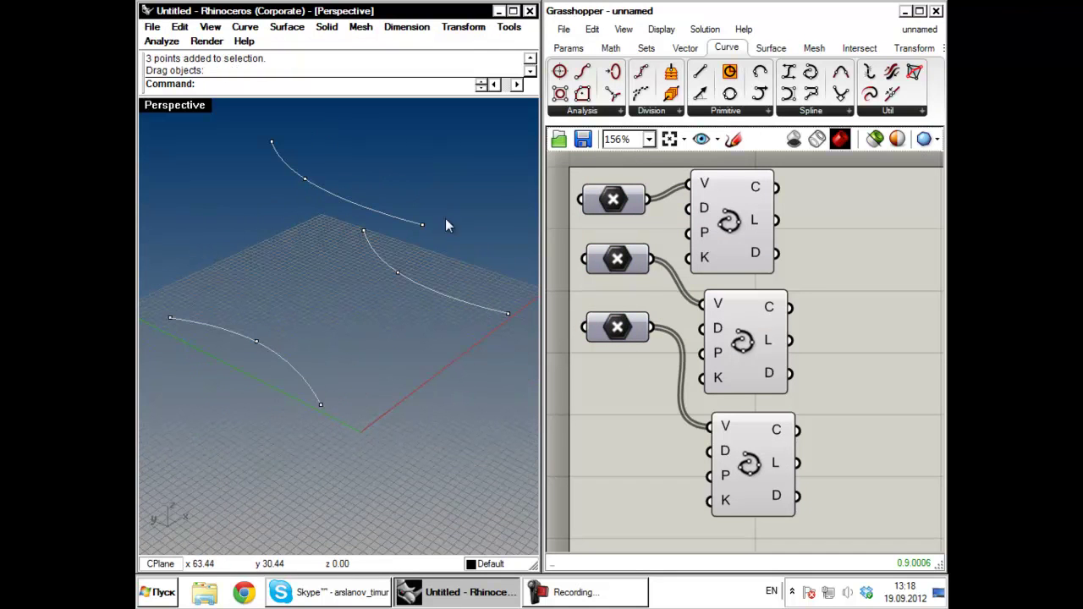
# Step: Add a Divide Curve component and connect all three interpolated curves to its C input
pyautogui.moveTo(767, 314); pyautogui.dragTo(672, 328, button='right')
pyautogui.scroll(-3, 724, 281)
pyautogui.moveTo(683, 261); pyautogui.dragTo(695, 262)
pyautogui.click(705, 318)
pyautogui.click(709, 326)
pyautogui.click(732, 342)
pyautogui.moveTo(321, 300); pyautogui.dragTo(320, 346, button='right')
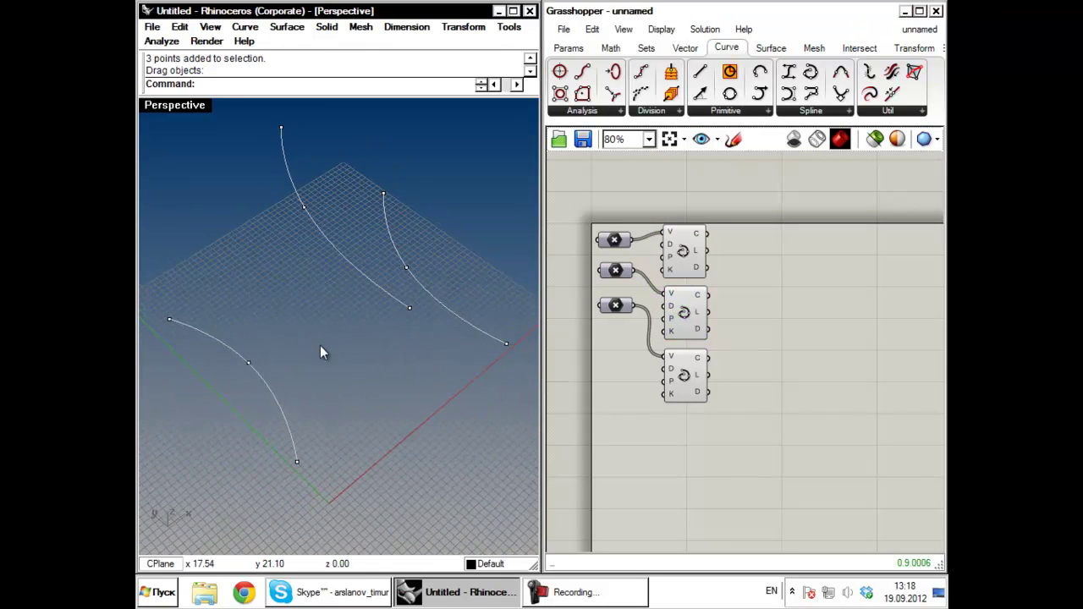
pyautogui.moveTo(640, 71); pyautogui.dragTo(708, 234)
pyautogui.moveTo(789, 239); pyautogui.dragTo(710, 295)
pyautogui.keyDown('shift'); pyautogui.moveTo(789, 235); pyautogui.dragTo(707, 357); pyautogui.keyUp('shift')
pyautogui.moveTo(807, 253); pyautogui.dragTo(792, 294)
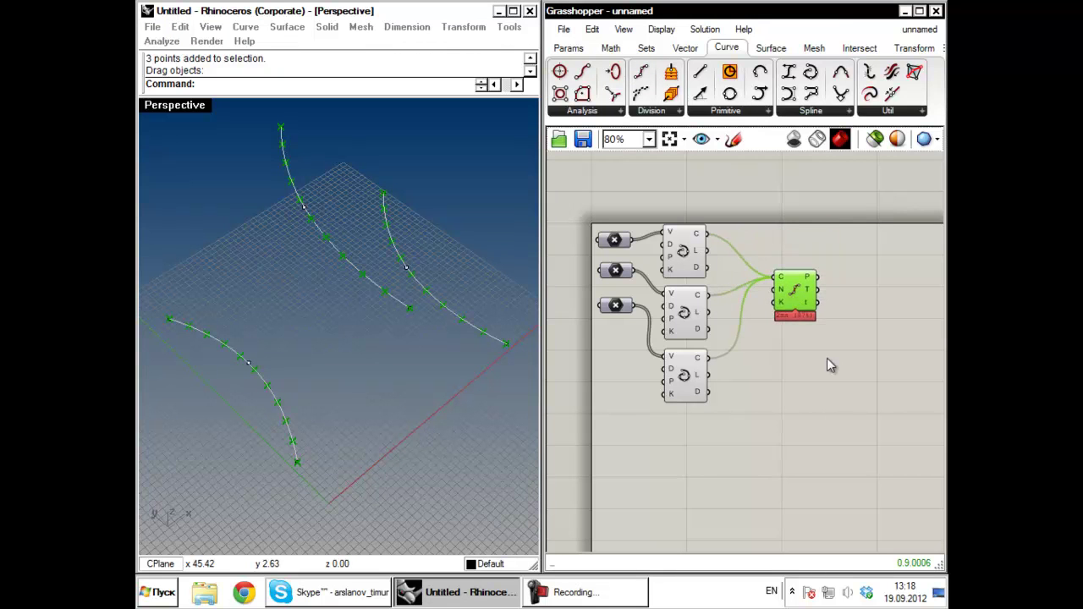
# Step: Move the Divide Curve component slightly farther from the Interpolate components and view the division points along the curves
pyautogui.click(799, 352)
pyautogui.moveTo(799, 356); pyautogui.dragTo(709, 343, button='right')
pyautogui.moveTo(711, 276); pyautogui.dragTo(709, 286)
pyautogui.click(775, 315)
pyautogui.moveTo(507, 321); pyautogui.dragTo(183, 286, button='right')
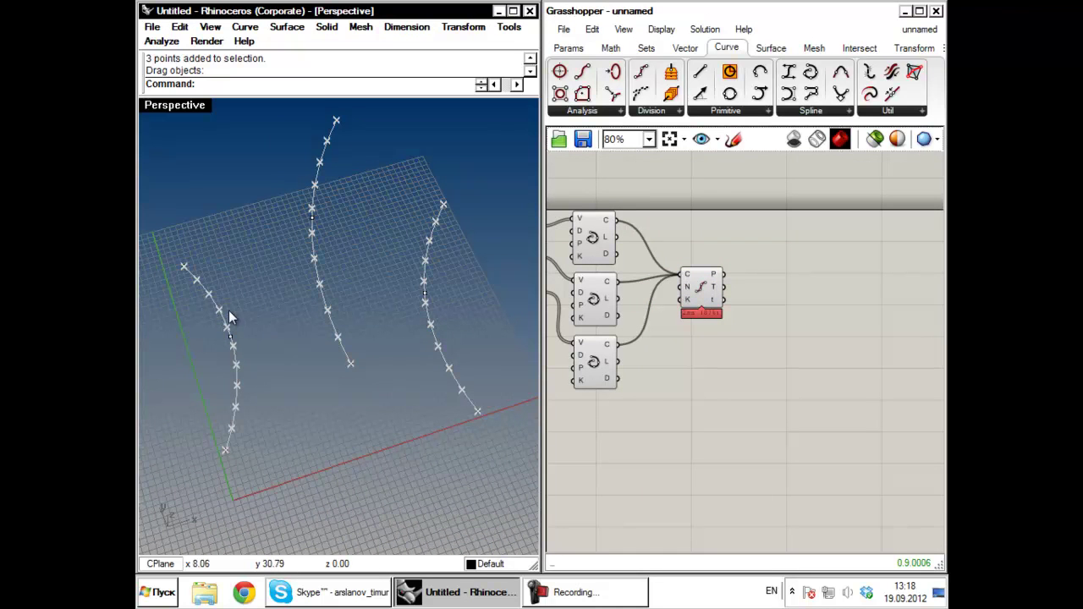
pyautogui.moveTo(700, 303); pyautogui.dragTo(723, 314)
pyautogui.click(787, 354)
pyautogui.moveTo(388, 406); pyautogui.dragTo(529, 338, button='right')
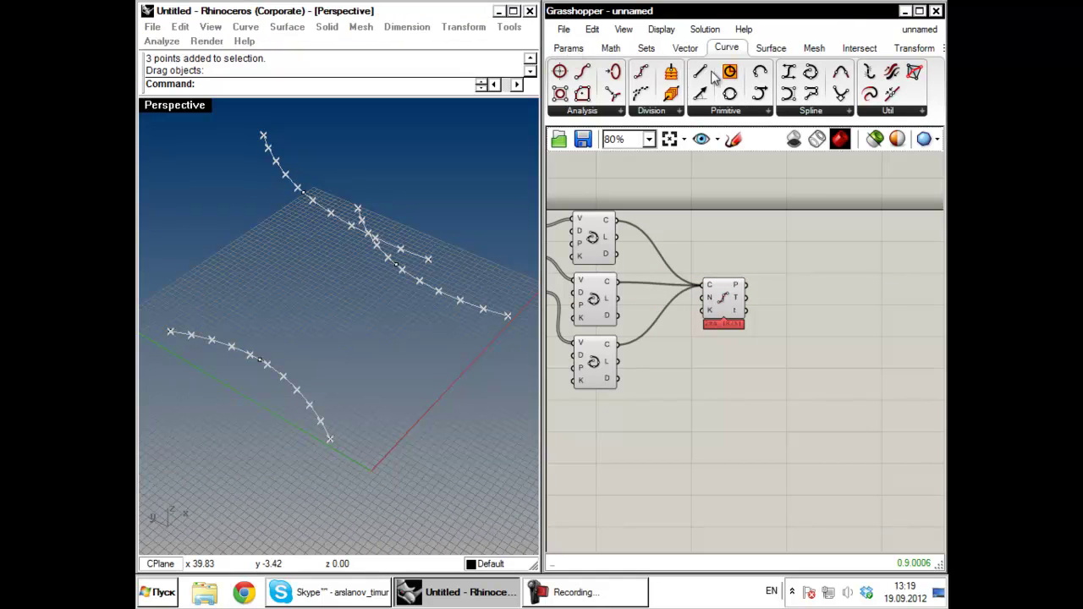
# Step: Compare the data listed for the Divide Curve P output with the data held by the first Point parameter
pyautogui.click(584, 48)
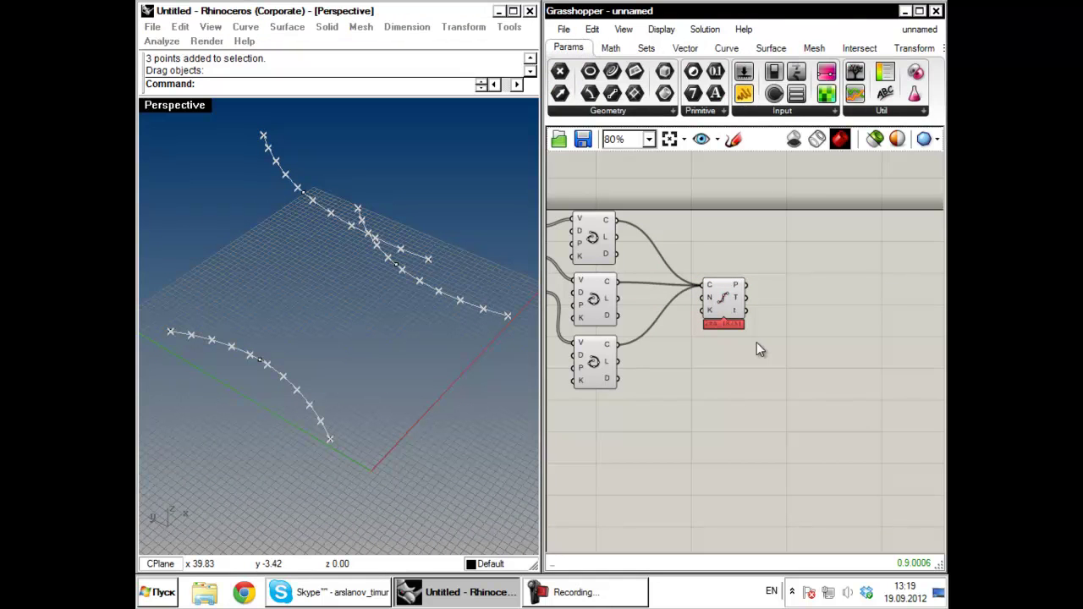
pyautogui.moveTo(757, 319); pyautogui.dragTo(834, 317, button='right')
pyautogui.scroll(3, 833, 316)
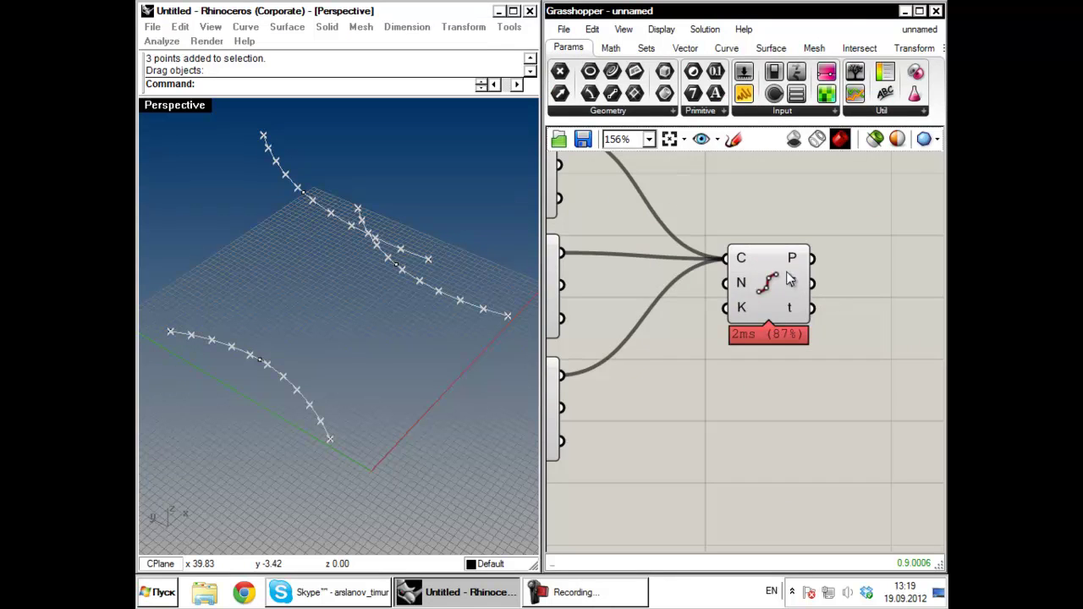
pyautogui.moveTo(795, 263)
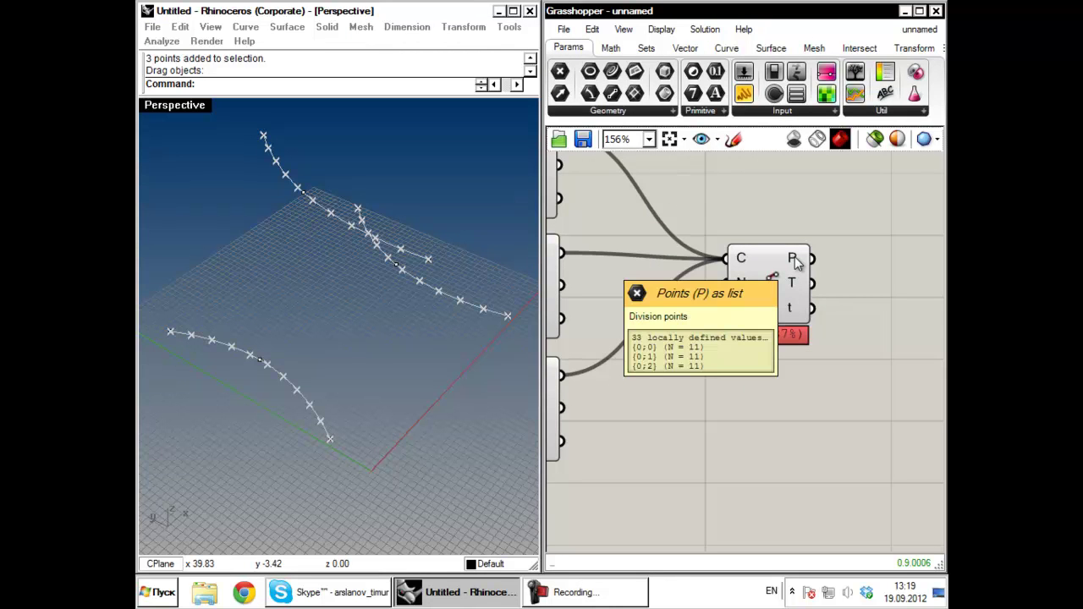
pyautogui.moveTo(622, 203); pyautogui.dragTo(766, 308, button='right')
pyautogui.moveTo(639, 283); pyautogui.dragTo(784, 296, button='right')
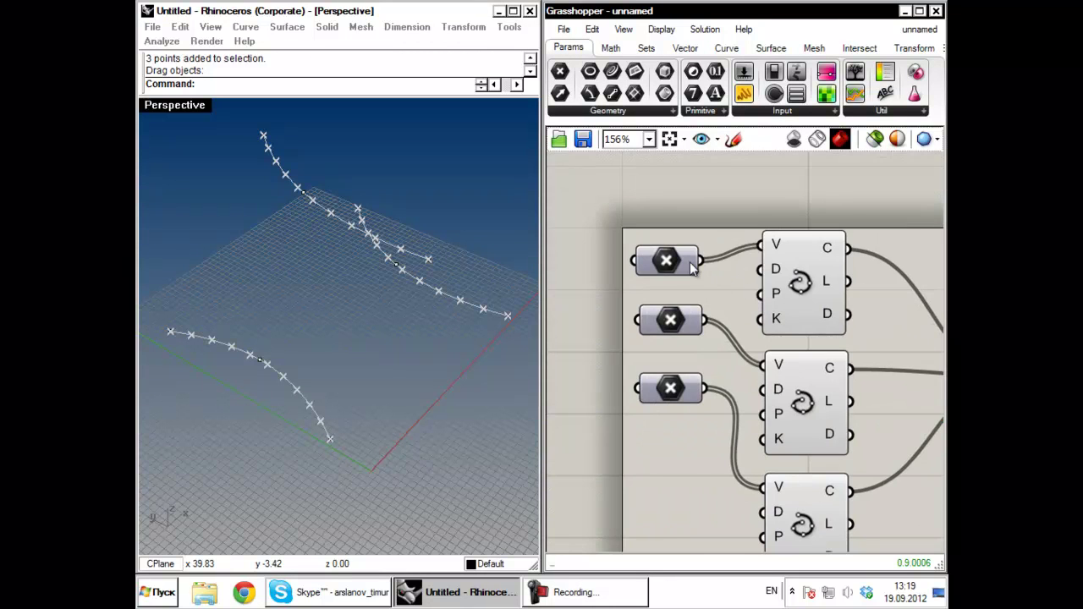
pyautogui.moveTo(692, 268)
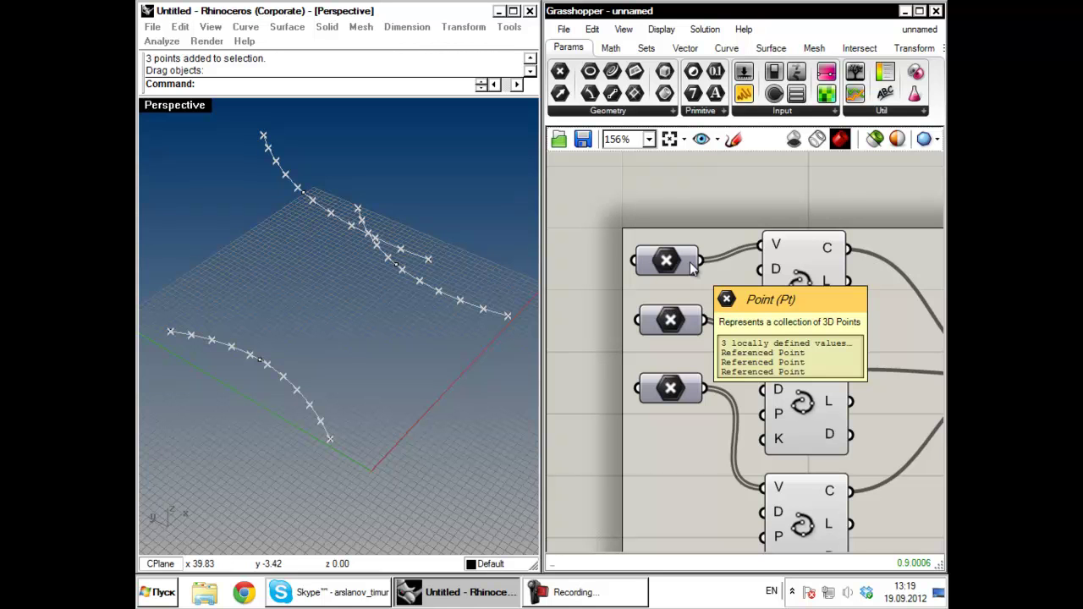
pyautogui.moveTo(934, 364); pyautogui.dragTo(802, 329, button='right')
pyautogui.moveTo(870, 321); pyautogui.dragTo(720, 295, button='right')
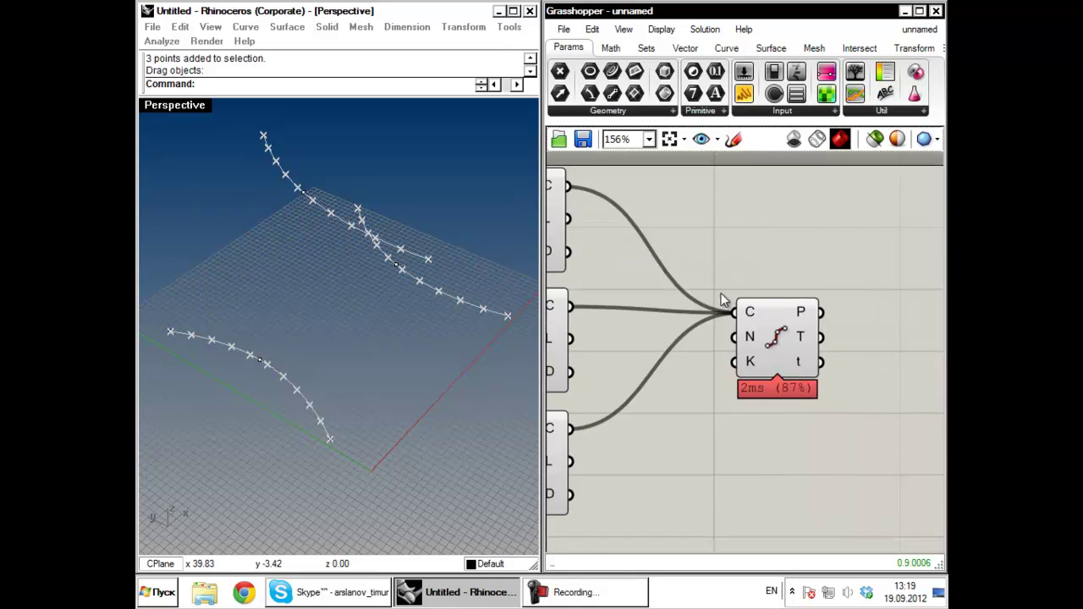
pyautogui.moveTo(575, 261); pyautogui.dragTo(721, 285, button='right')
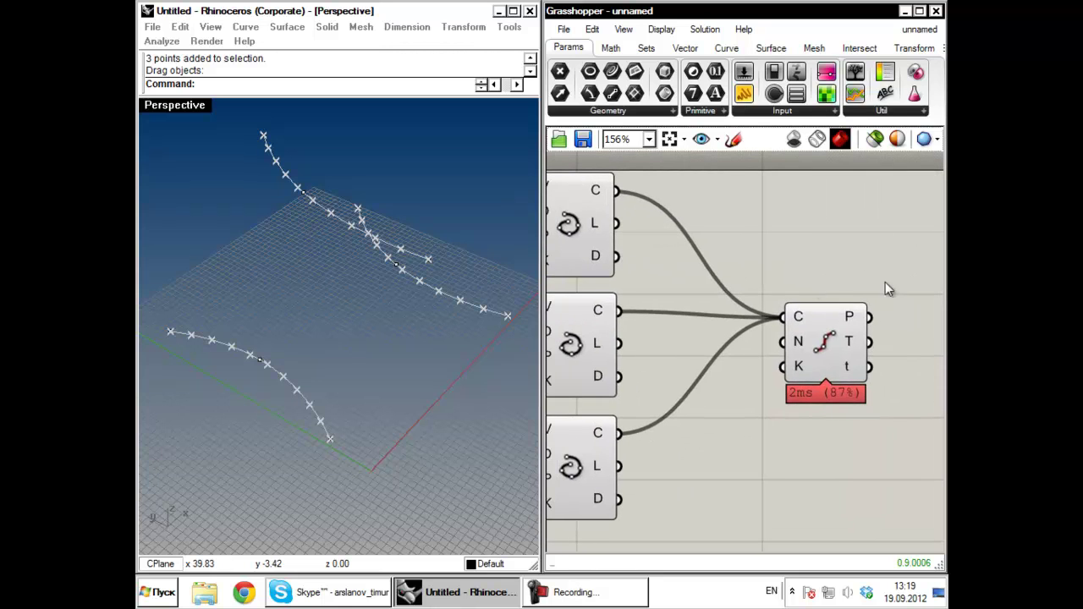
pyautogui.moveTo(864, 287); pyautogui.dragTo(738, 306, button='right')
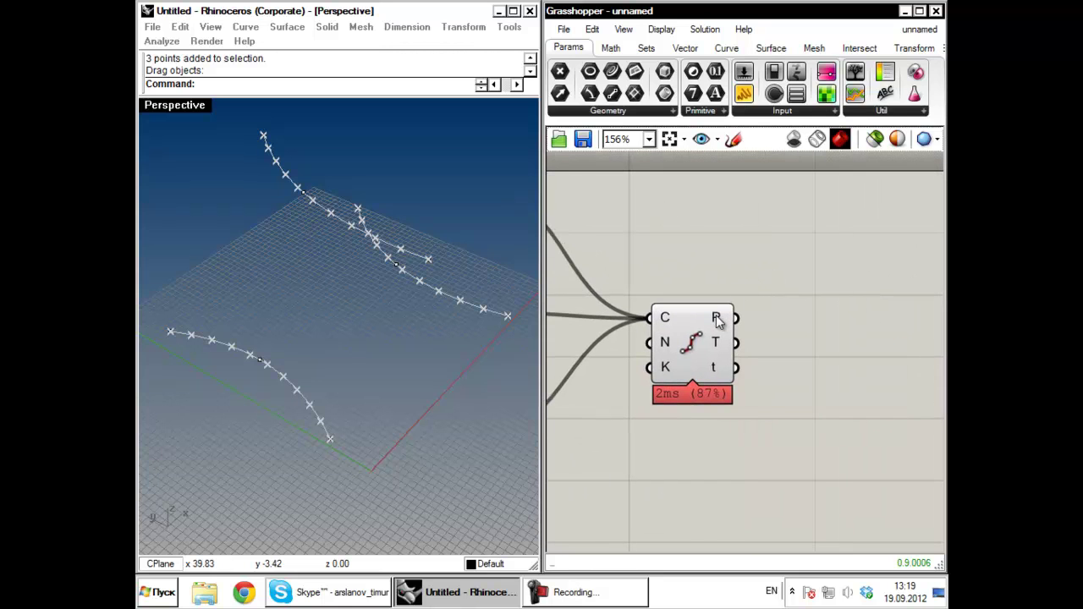
pyautogui.moveTo(717, 319)
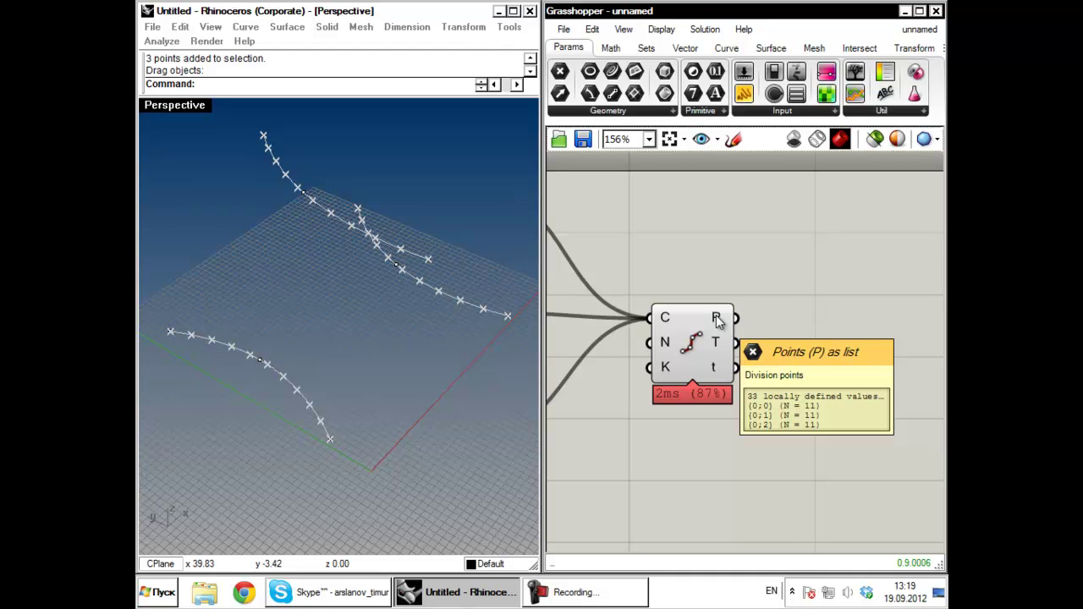
# Step: Add a Panel connected to the Divide Curve P output, enlarge it and place it beside the component
pyautogui.moveTo(746, 95); pyautogui.dragTo(736, 319)
pyautogui.moveTo(784, 236); pyautogui.dragTo(660, 249, button='right')
pyautogui.moveTo(777, 400); pyautogui.dragTo(777, 549)
pyautogui.moveTo(830, 433); pyautogui.dragTo(835, 393, button='right')
pyautogui.scroll(-2, 829, 325)
pyautogui.moveTo(765, 364); pyautogui.dragTo(827, 330)
pyautogui.click(713, 297)
pyautogui.scroll(4, 685, 329)
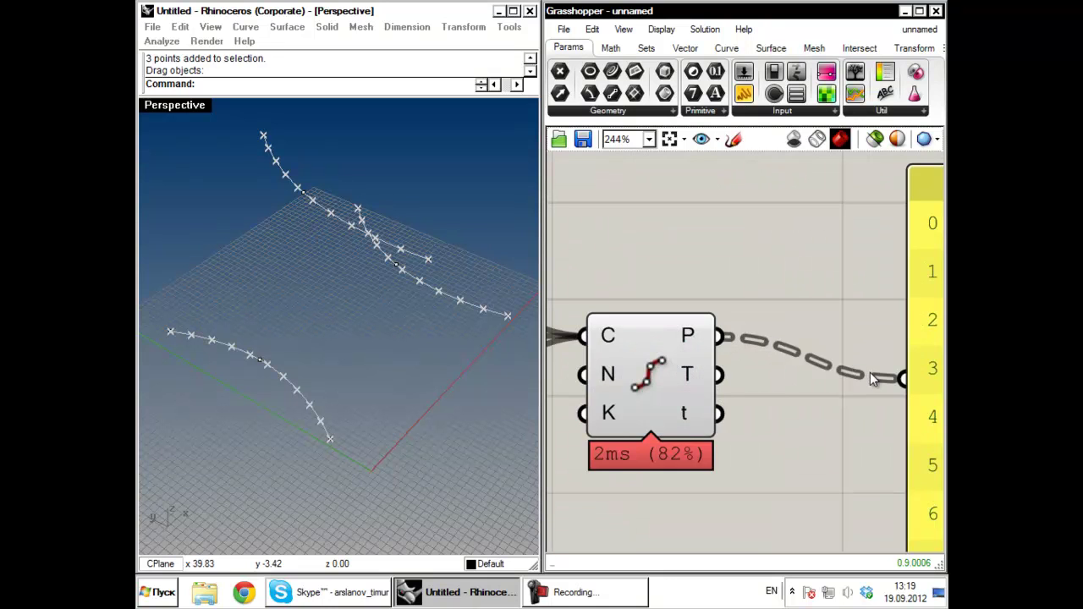
pyautogui.moveTo(867, 372); pyautogui.dragTo(753, 362, button='right')
pyautogui.scroll(-2, 709, 342)
pyautogui.moveTo(661, 345); pyautogui.dragTo(581, 352, button='right')
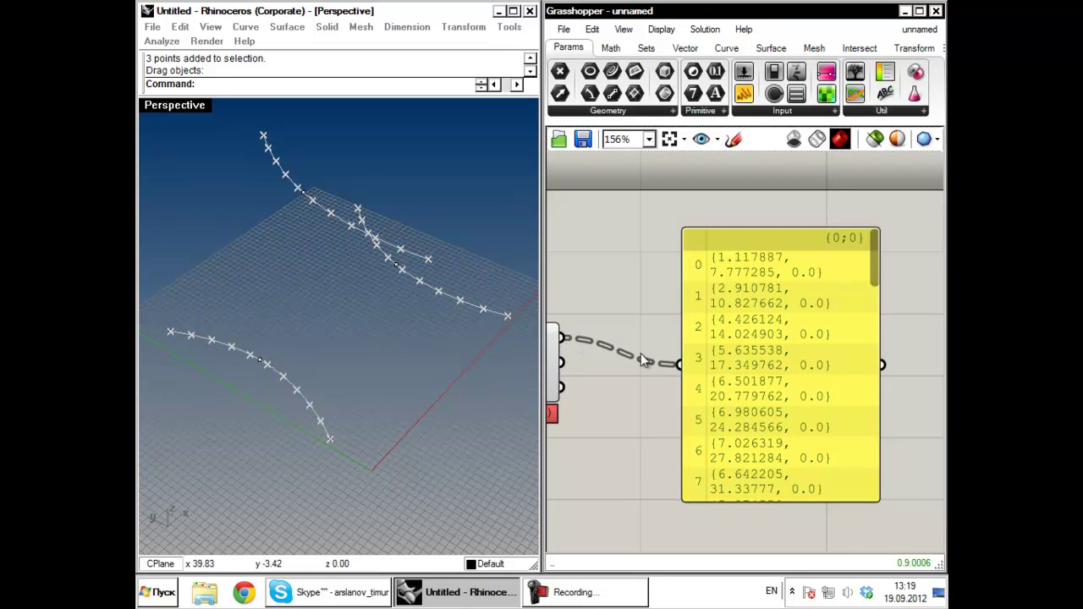
# Step: Move and enlarge the panel, then read through the division points of every branch down to the end of the list
pyautogui.moveTo(715, 362); pyautogui.dragTo(693, 344)
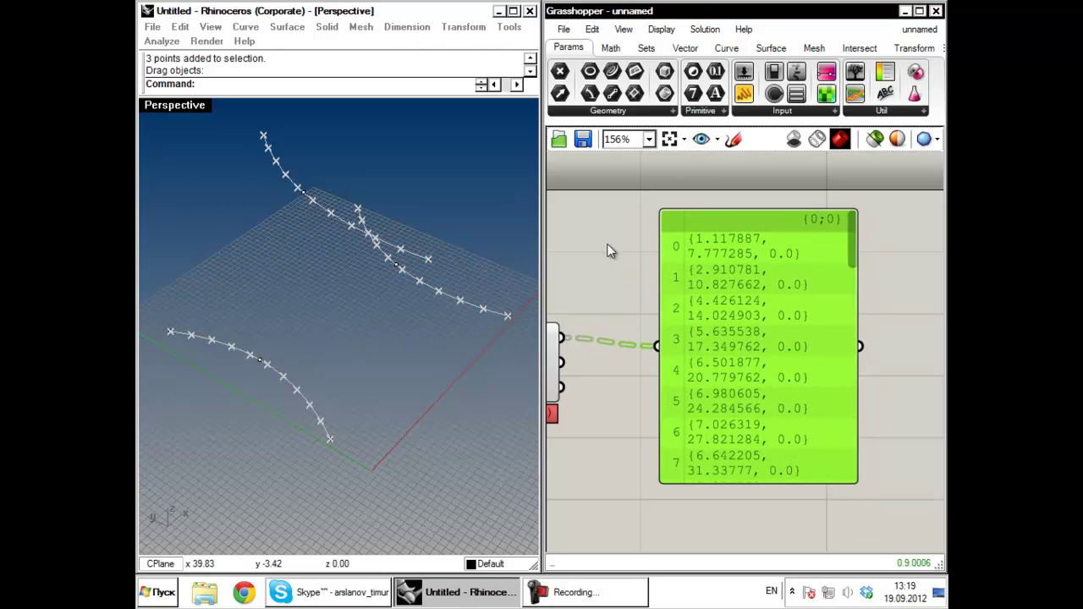
pyautogui.click(715, 209)
pyautogui.moveTo(720, 211); pyautogui.dragTo(722, 174)
pyautogui.moveTo(781, 281); pyautogui.dragTo(785, 304)
pyautogui.click(910, 280)
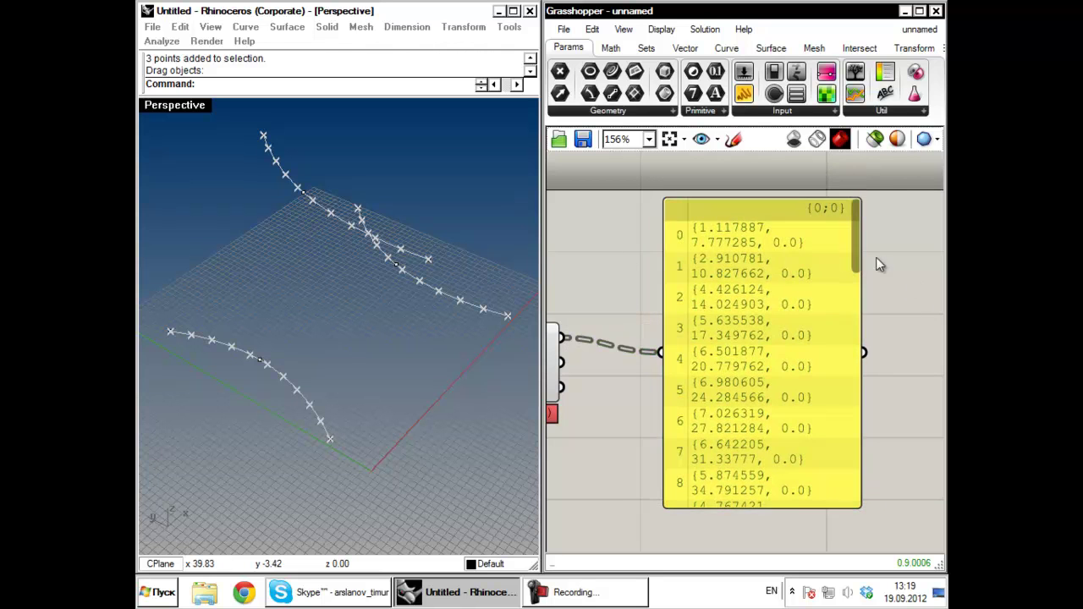
pyautogui.moveTo(853, 244); pyautogui.dragTo(838, 227)
pyautogui.moveTo(857, 223); pyautogui.dragTo(857, 248)
pyautogui.scroll(-4, 859, 296)
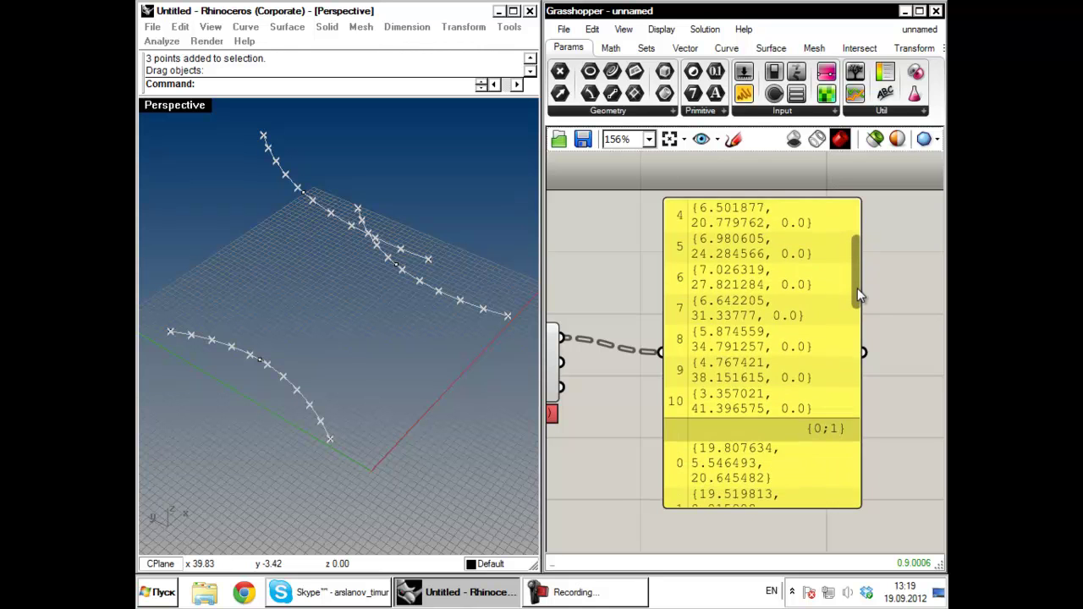
pyautogui.moveTo(858, 292); pyautogui.dragTo(857, 465)
# Step: Shorten the panel and move it above the Divide Curve component to free space below it
pyautogui.moveTo(831, 505); pyautogui.dragTo(832, 429)
pyautogui.moveTo(800, 322); pyautogui.dragTo(792, 238)
pyautogui.moveTo(837, 246); pyautogui.dragTo(900, 280, button='right')
pyautogui.click(601, 210)
pyautogui.scroll(-3, 661, 217)
pyautogui.moveTo(664, 217); pyautogui.dragTo(658, 274, button='right')
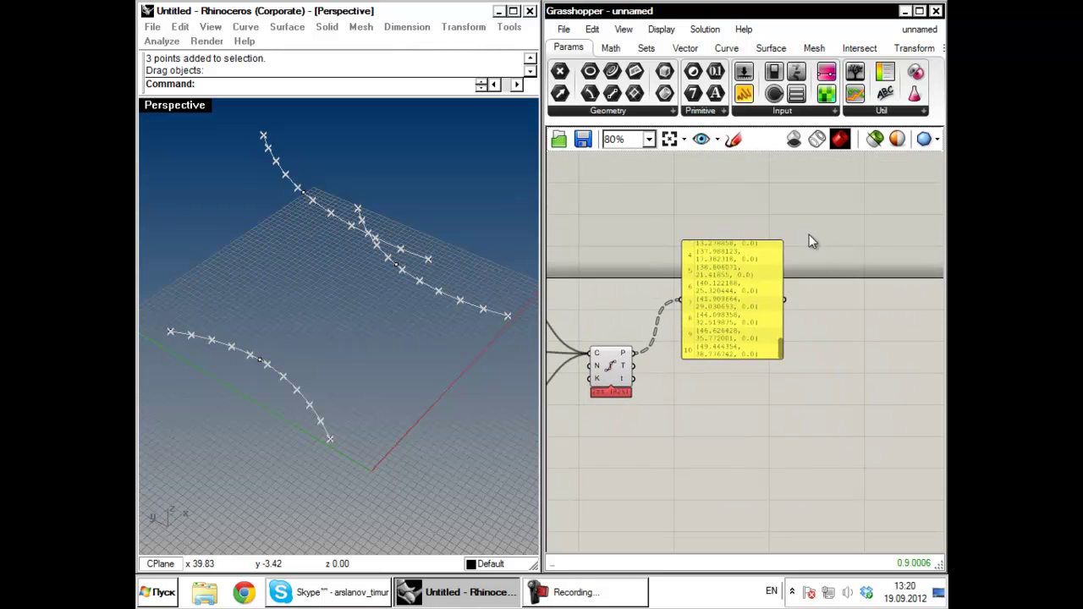
pyautogui.moveTo(727, 261); pyautogui.dragTo(739, 258)
pyautogui.click(878, 240)
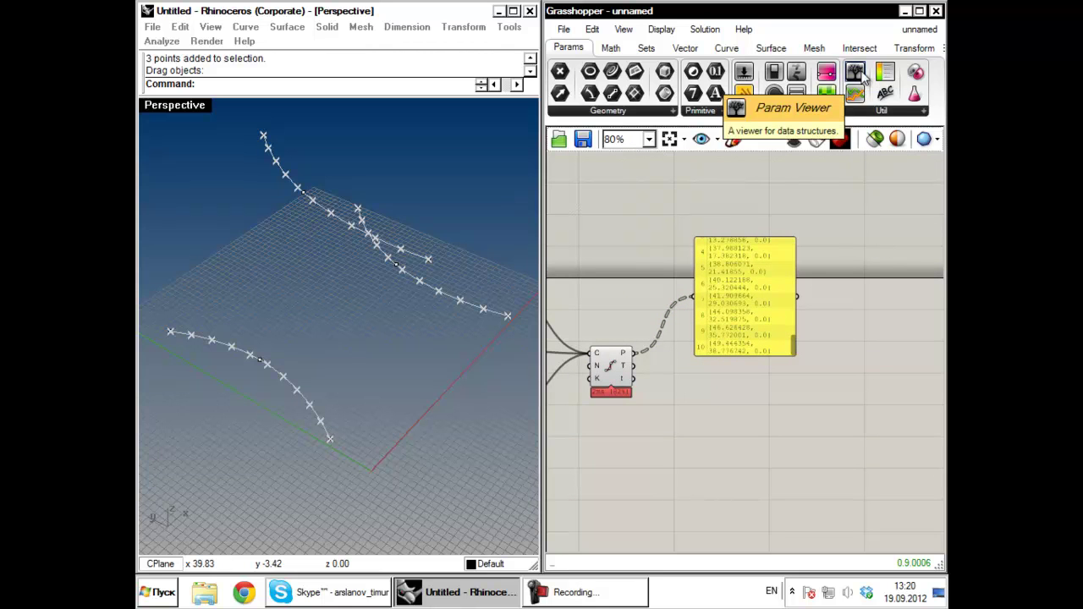
# Step: Add a Param Viewer below the panel and connect the Divide Curve P output to it
pyautogui.moveTo(857, 73); pyautogui.dragTo(718, 433)
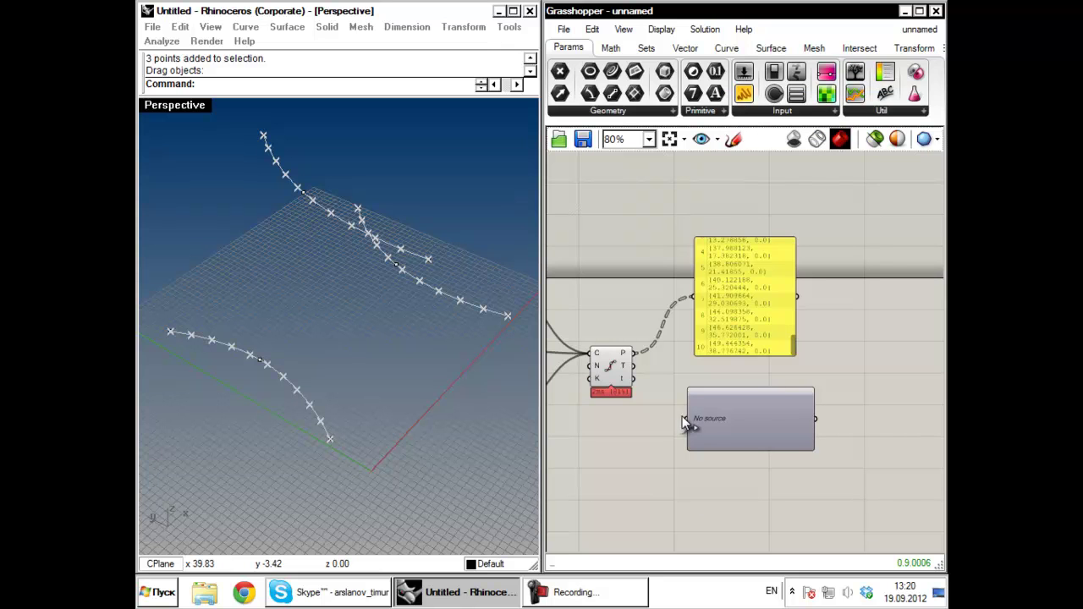
pyautogui.moveTo(635, 356); pyautogui.dragTo(635, 356)
pyautogui.moveTo(763, 406); pyautogui.dragTo(757, 390)
pyautogui.click(776, 431)
# Step: Examine the branch paths and the number of items per branch in the Param Viewer
pyautogui.scroll(6, 701, 402)
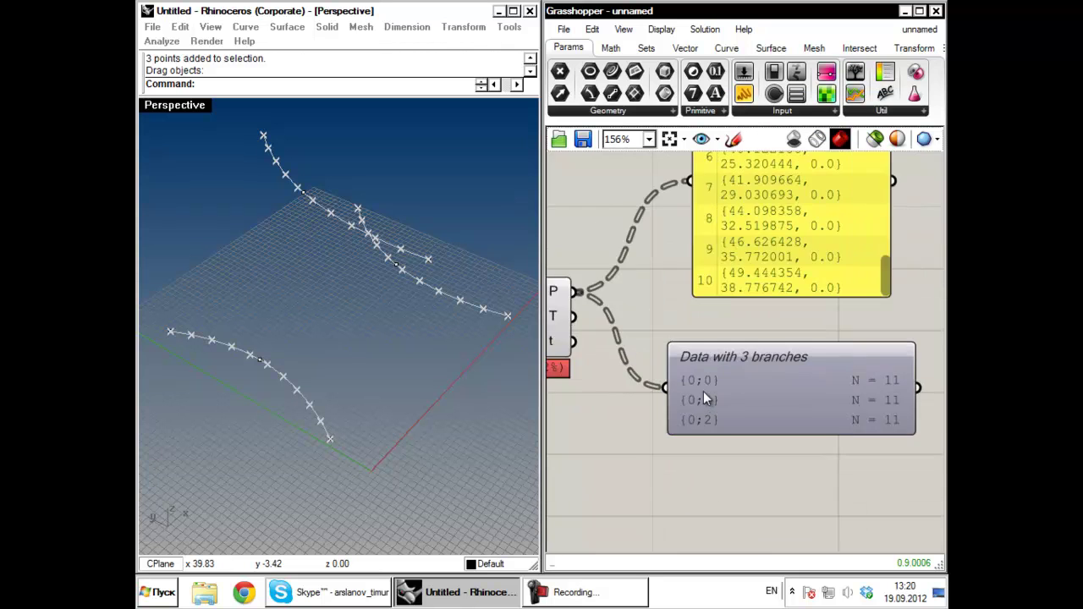
pyautogui.scroll(-3, 604, 418)
pyautogui.scroll(4, 614, 389)
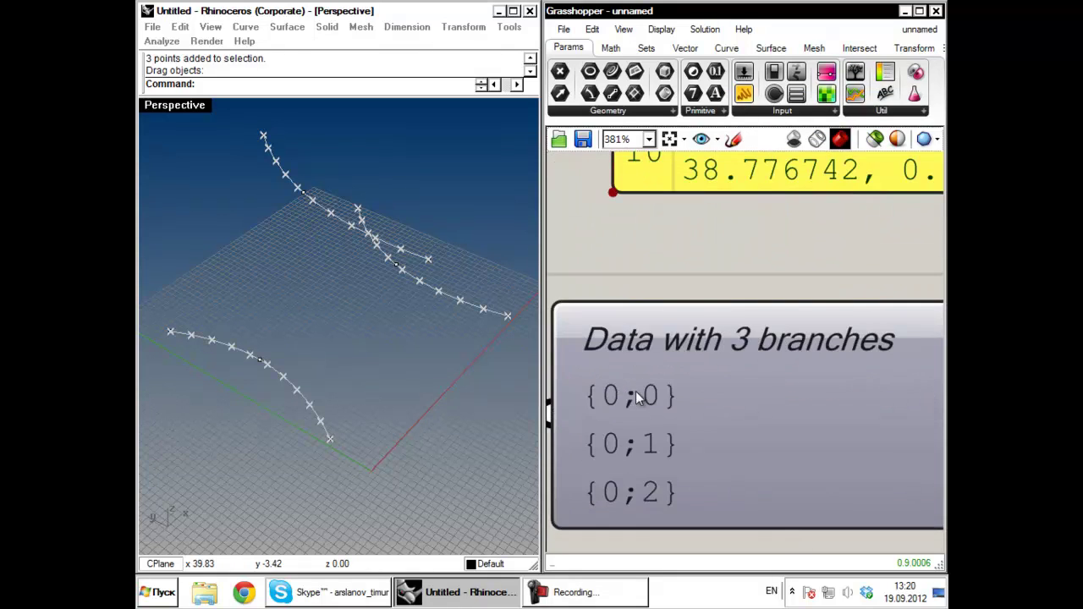
pyautogui.scroll(-2, 715, 381)
pyautogui.scroll(3, 797, 378)
pyautogui.scroll(-3, 767, 383)
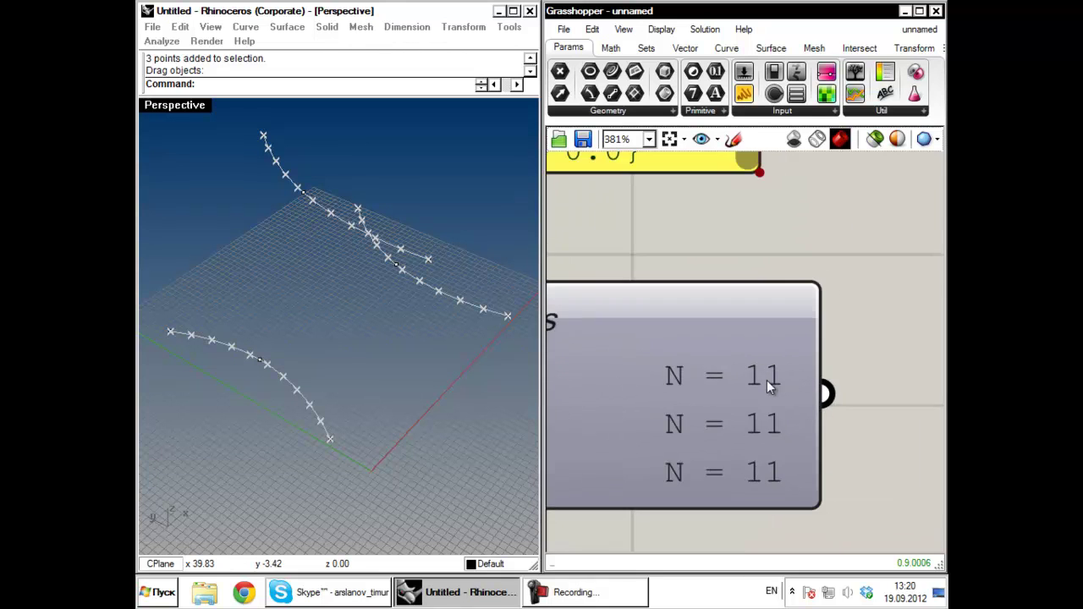
pyautogui.scroll(-3, 766, 380)
pyautogui.moveTo(693, 397); pyautogui.dragTo(761, 367, button='right')
# Step: Duplicate the Param Viewer below the original with its connection to the P output kept
pyautogui.click(759, 347)
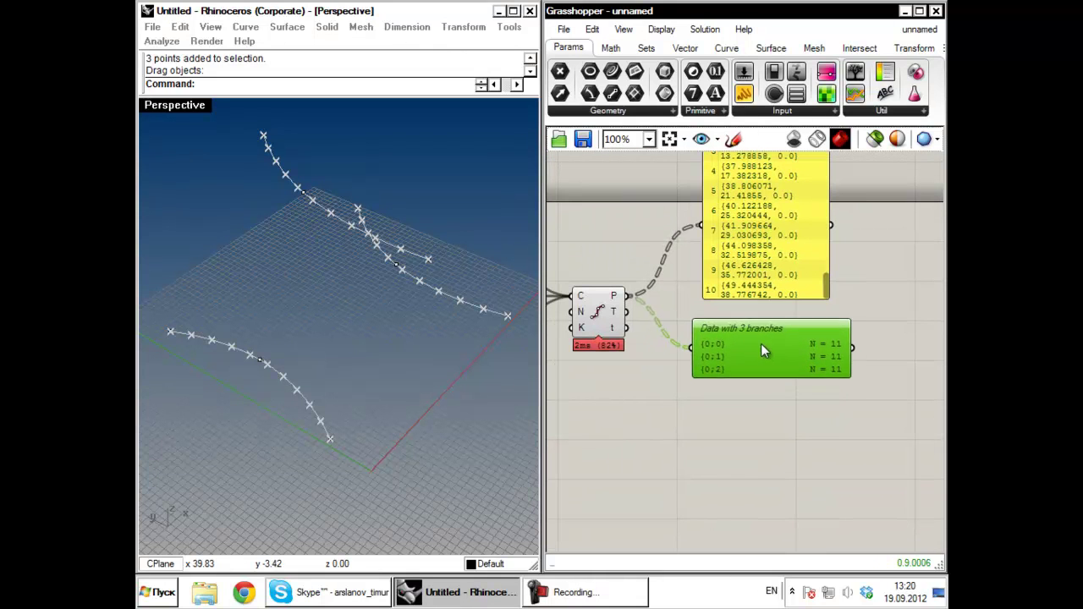
pyautogui.keyDown('alt'); pyautogui.moveTo(759, 349); pyautogui.dragTo(758, 428); pyautogui.keyUp('alt')
pyautogui.moveTo(759, 428); pyautogui.dragTo(761, 447)
pyautogui.click(894, 390)
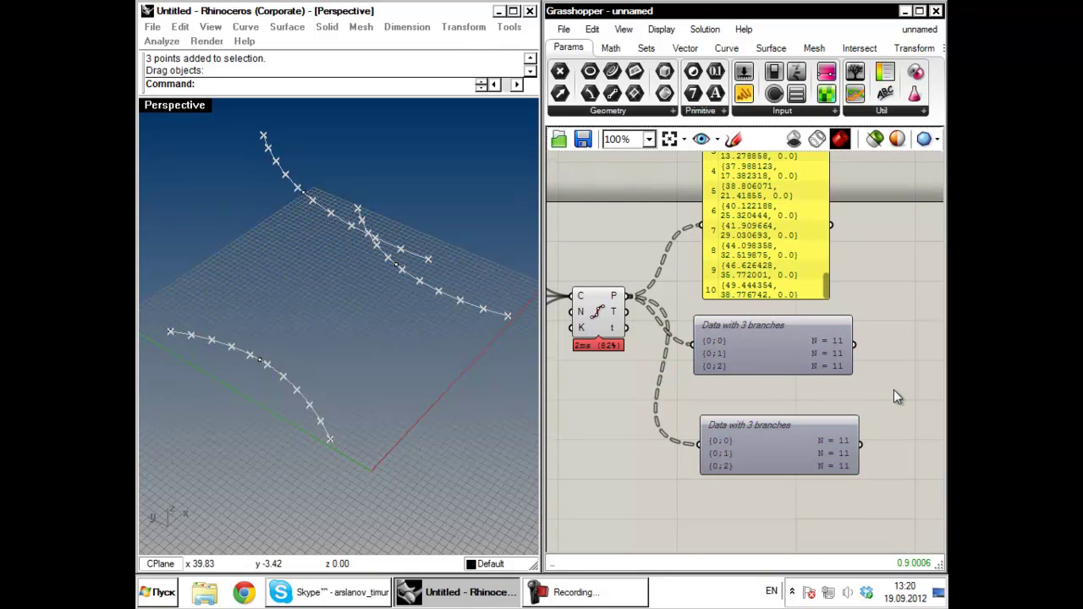
pyautogui.moveTo(892, 392); pyautogui.dragTo(889, 352, button='right')
# Step: Switch the lower Param Viewer to the graphical tree display and enlarge it
pyautogui.click(777, 409)
pyautogui.doubleClick(775, 402)
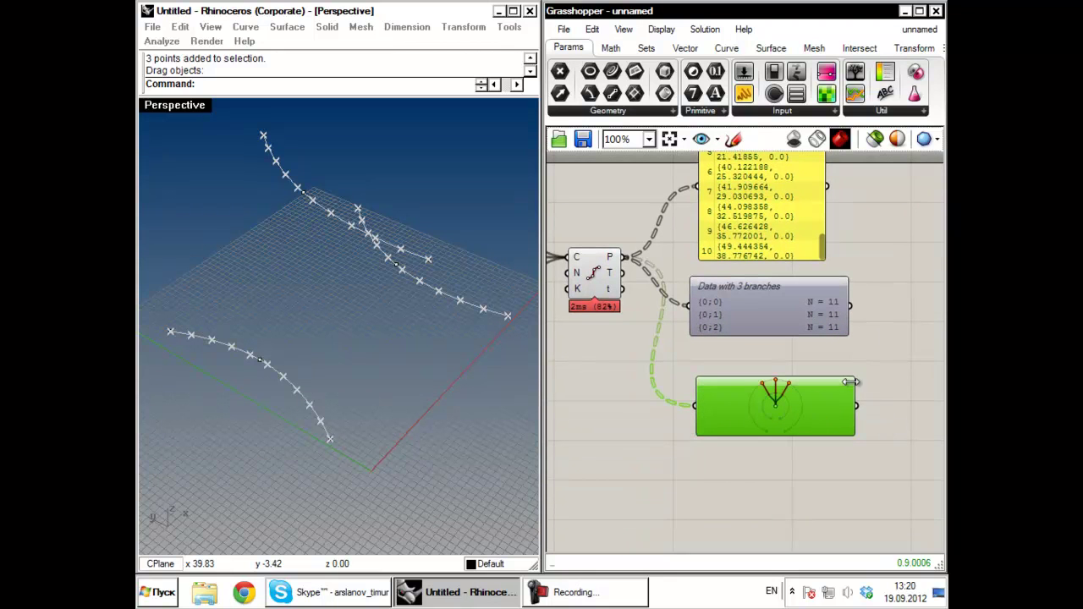
pyautogui.moveTo(852, 432); pyautogui.dragTo(860, 537)
pyautogui.moveTo(810, 461); pyautogui.dragTo(797, 430)
pyautogui.click(882, 416)
# Step: Line up the two Param Viewers one above the other and inspect the branch labels in the tree diagram
pyautogui.moveTo(770, 316); pyautogui.dragTo(785, 307)
pyautogui.moveTo(753, 410); pyautogui.dragTo(776, 406)
pyautogui.click(910, 395)
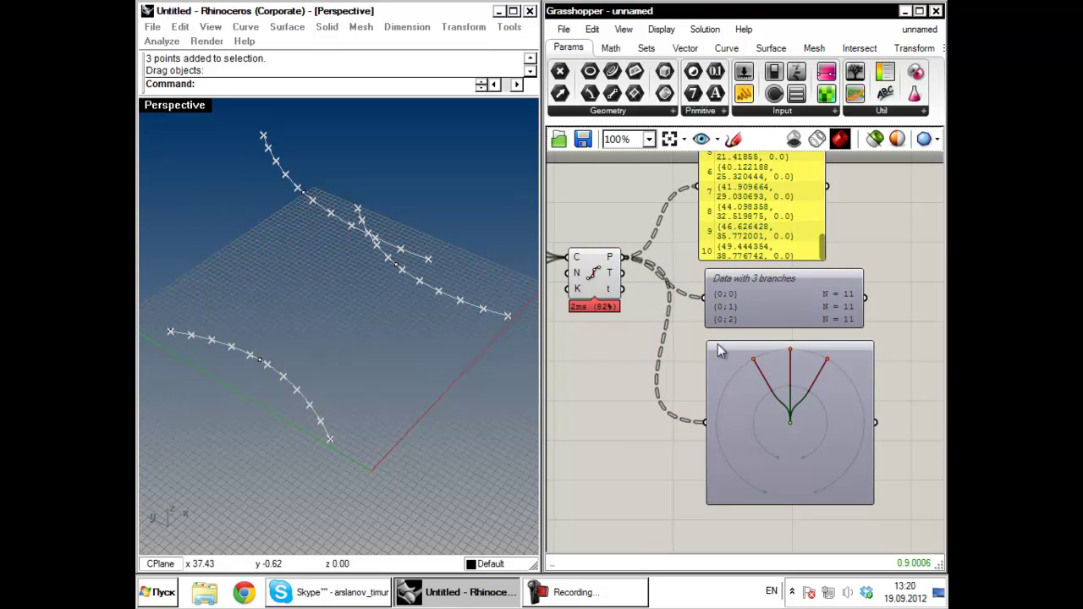
pyautogui.scroll(4, 799, 365)
pyautogui.scroll(1, 690, 371)
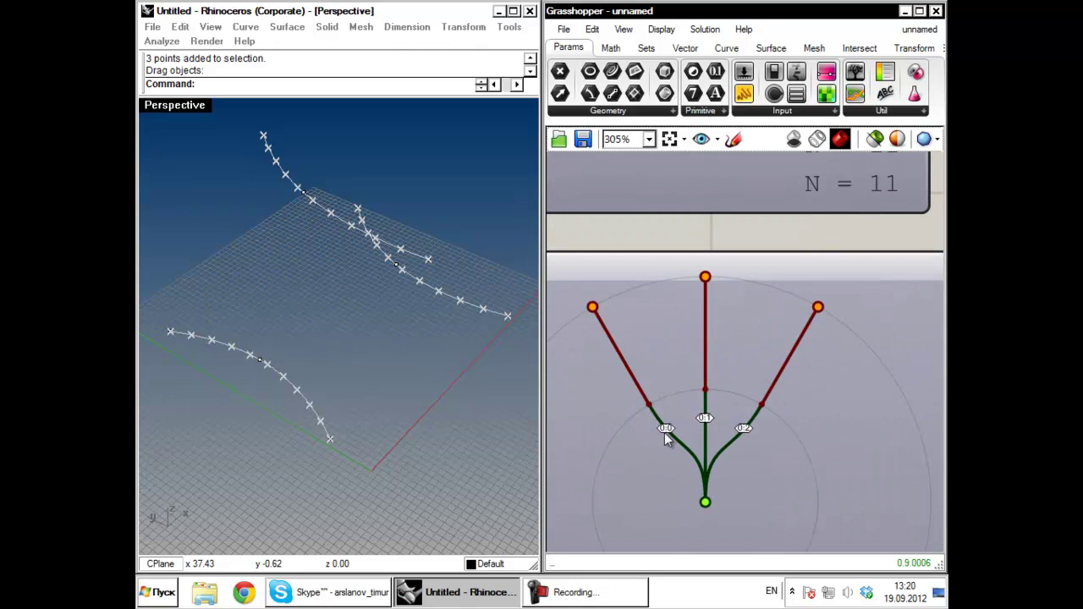
# Step: Examine the three branch labels in the tree diagram and review the data options of the division component's P output
pyautogui.scroll(1, 661, 428)
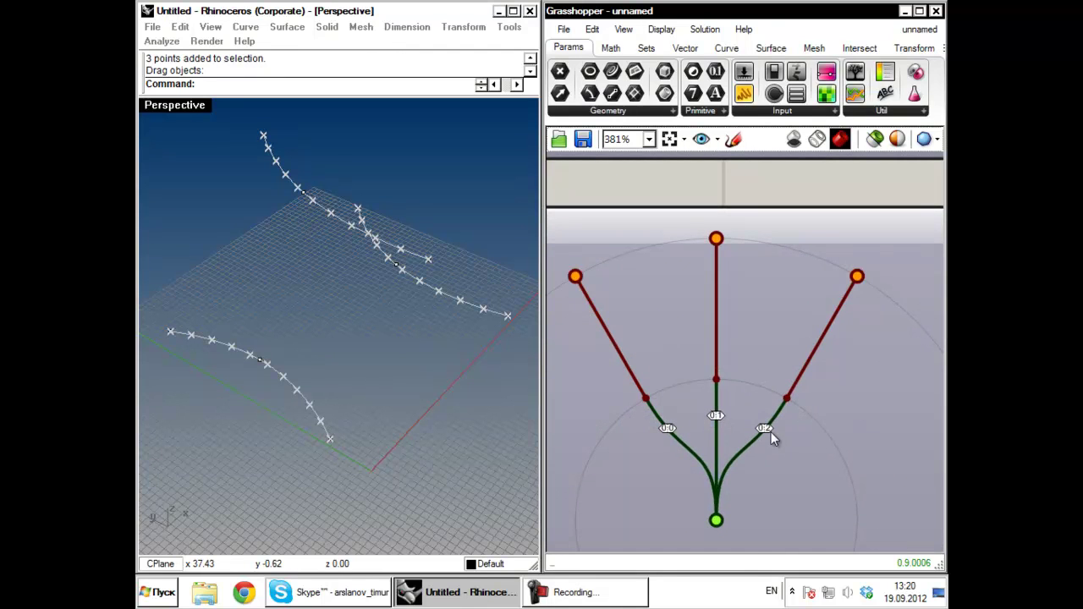
pyautogui.scroll(-2, 712, 339)
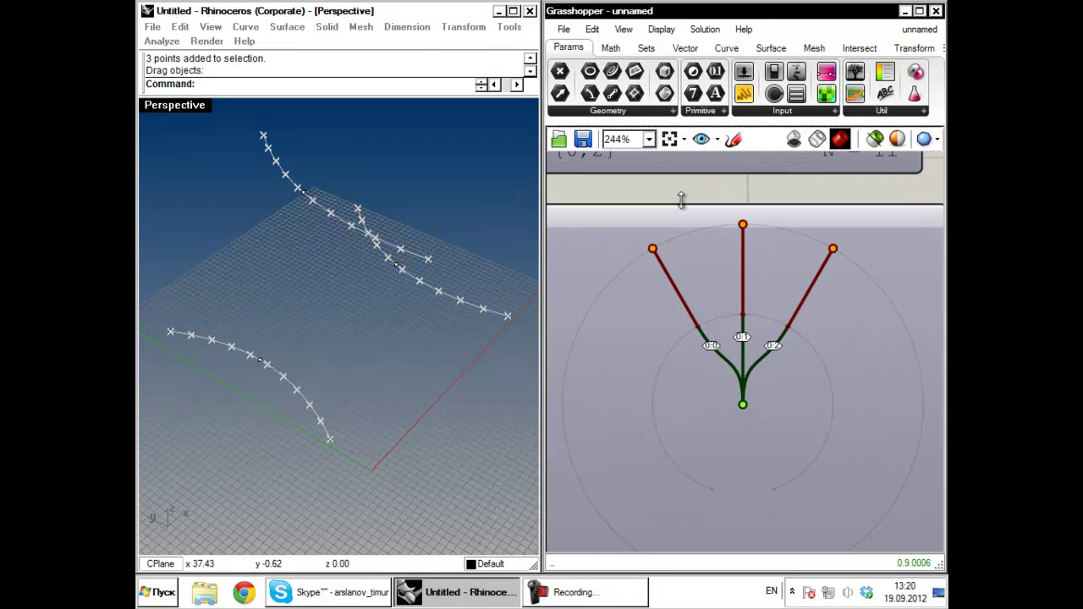
pyautogui.scroll(-5, 749, 307)
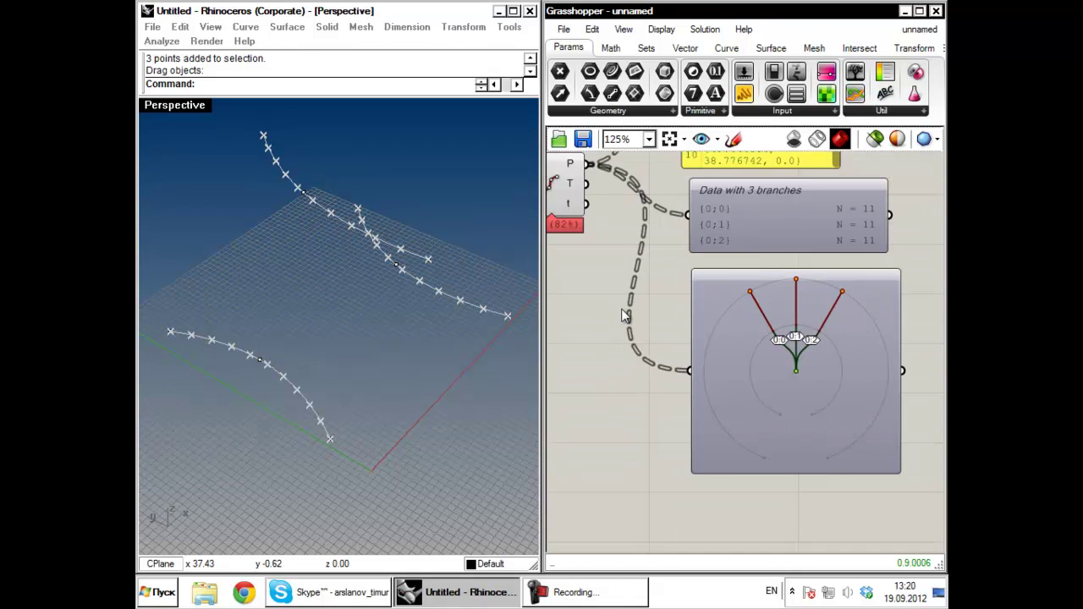
pyautogui.moveTo(925, 426); pyautogui.dragTo(848, 230)
pyautogui.click(720, 229)
pyautogui.rightClick(687, 265)
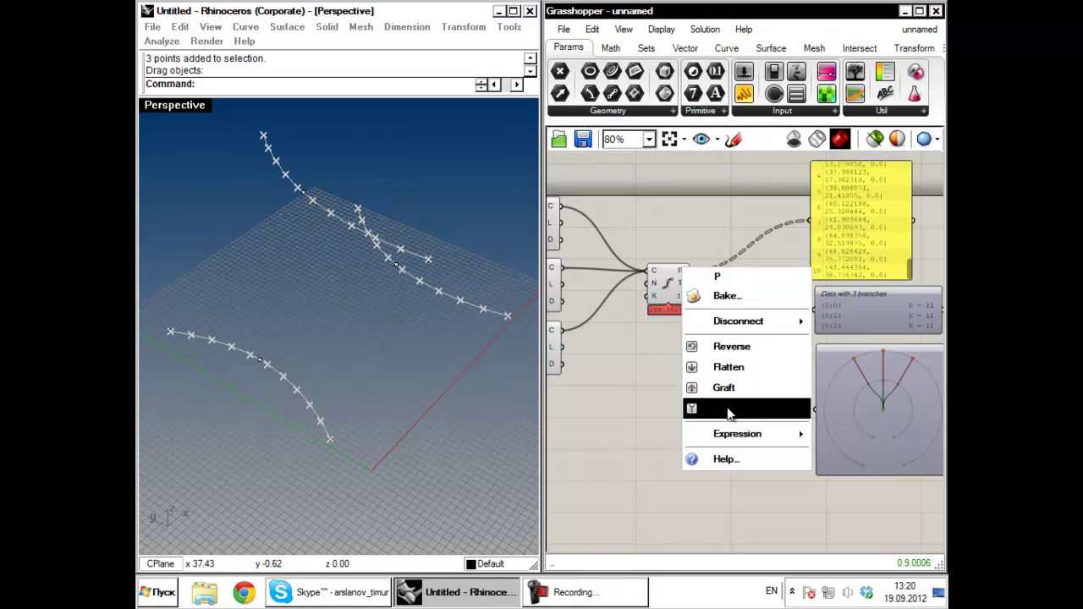
pyautogui.click(678, 355)
pyautogui.moveTo(682, 329)
pyautogui.mouseDown(button='right')
pyautogui.moveTo(627, 324)
pyautogui.moveTo(703, 329)
pyautogui.mouseUp(button='right')
pyautogui.moveTo(699, 302); pyautogui.dragTo(669, 298)
pyautogui.click(687, 333)
pyautogui.moveTo(724, 354); pyautogui.dragTo(707, 299, button='right')
# Step: Add an Interpolate curve component below the Param Viewers and connect the P output of the curve division to its V input
pyautogui.moveTo(381, 378); pyautogui.dragTo(248, 422, button='right')
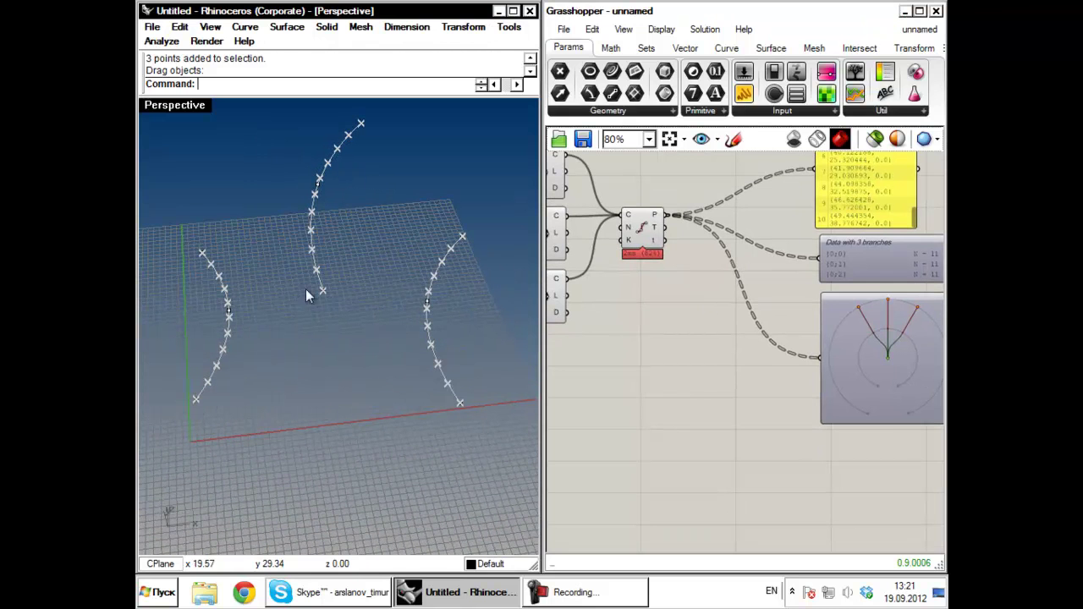
pyautogui.moveTo(289, 327); pyautogui.dragTo(444, 470, button='right')
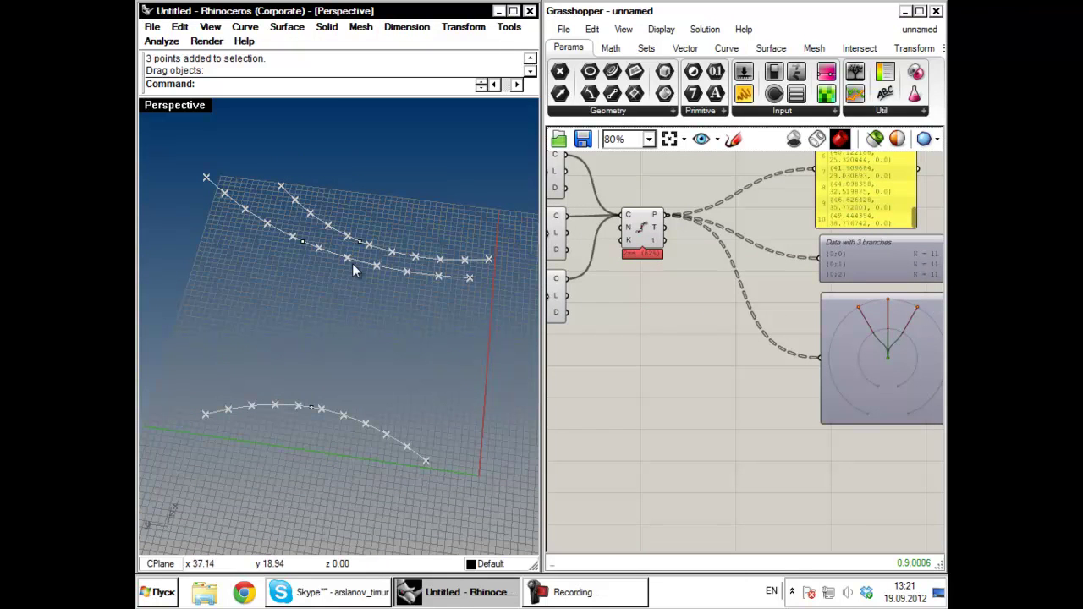
pyautogui.moveTo(274, 240); pyautogui.dragTo(378, 416, button='right')
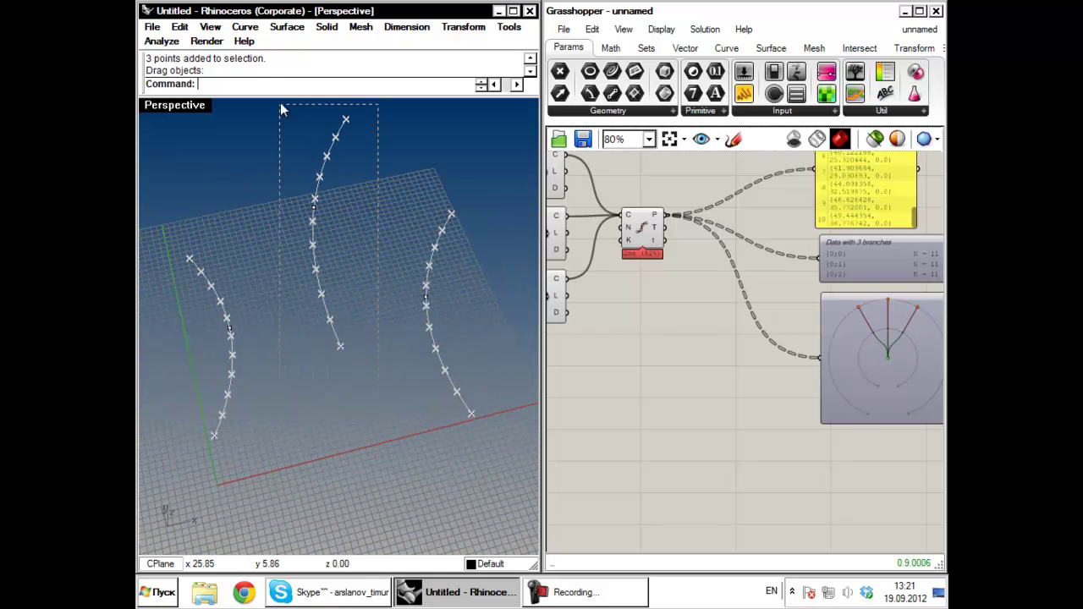
pyautogui.moveTo(285, 121); pyautogui.dragTo(283, 118)
pyautogui.moveTo(425, 289); pyautogui.dragTo(476, 247, button='right')
pyautogui.click(753, 51)
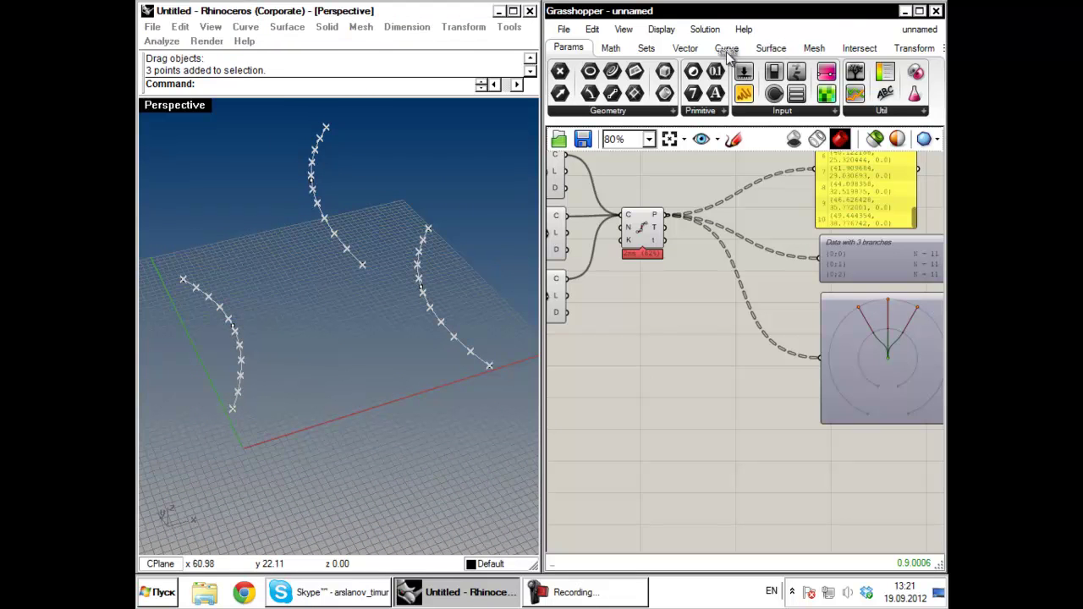
pyautogui.click(726, 48)
pyautogui.moveTo(708, 395); pyautogui.dragTo(667, 216)
pyautogui.moveTo(745, 432); pyautogui.dragTo(832, 505)
# Step: Compare the branches in the tree diagram and the panel's point list with the three divided curves in the Rhino viewport
pyautogui.moveTo(308, 403); pyautogui.dragTo(306, 433, button='right')
pyautogui.scroll(-4, 306, 433)
pyautogui.moveTo(670, 294); pyautogui.dragTo(616, 330, button='right')
pyautogui.click(635, 316)
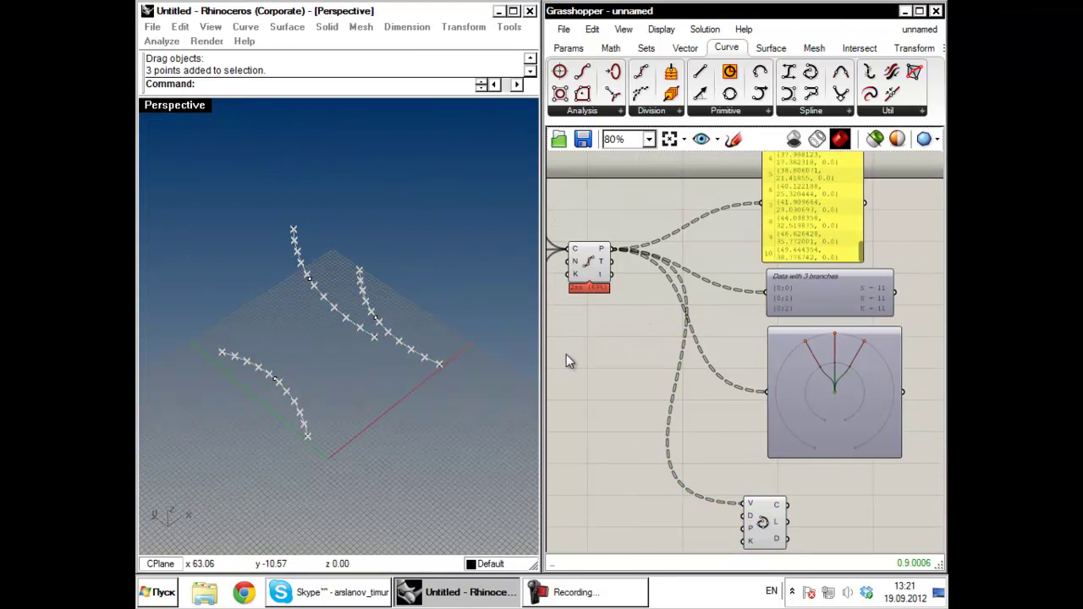
pyautogui.scroll(5, 752, 387)
pyautogui.scroll(4, 717, 377)
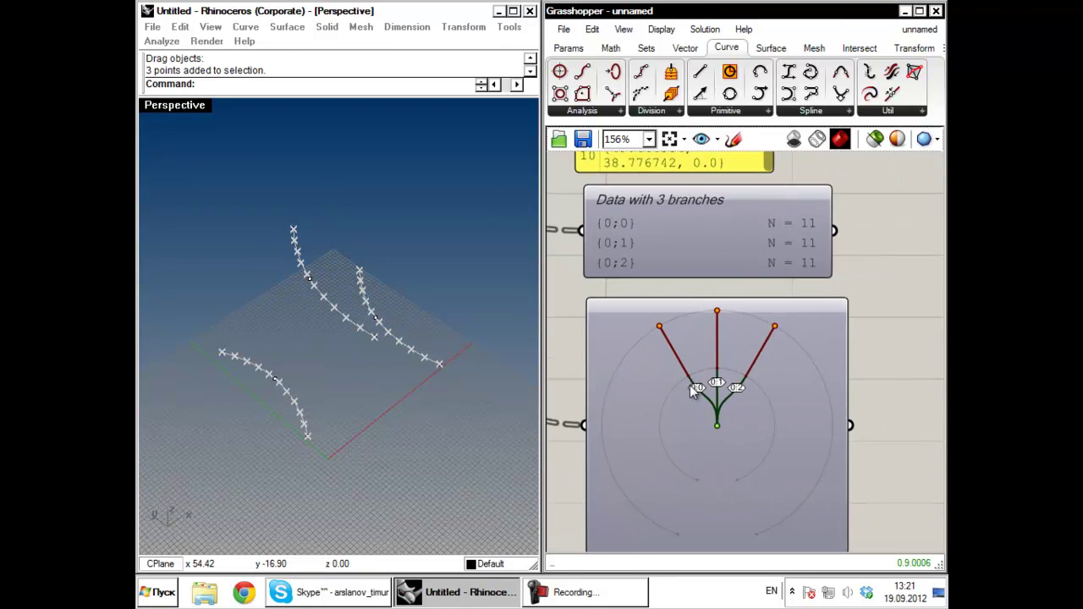
pyautogui.moveTo(198, 454); pyautogui.dragTo(366, 434, button='right')
pyautogui.scroll(2, 392, 442)
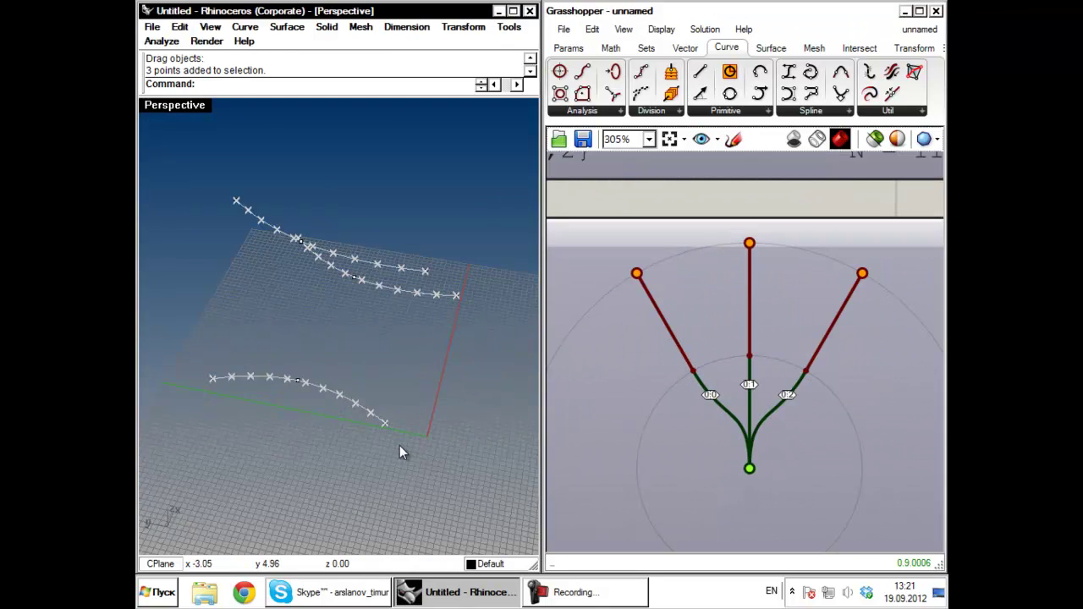
pyautogui.click(210, 378)
pyautogui.click(426, 372)
pyautogui.moveTo(427, 379); pyautogui.dragTo(382, 394, button='right')
pyautogui.moveTo(701, 394); pyautogui.dragTo(675, 386, button='right')
pyautogui.scroll(-4, 673, 386)
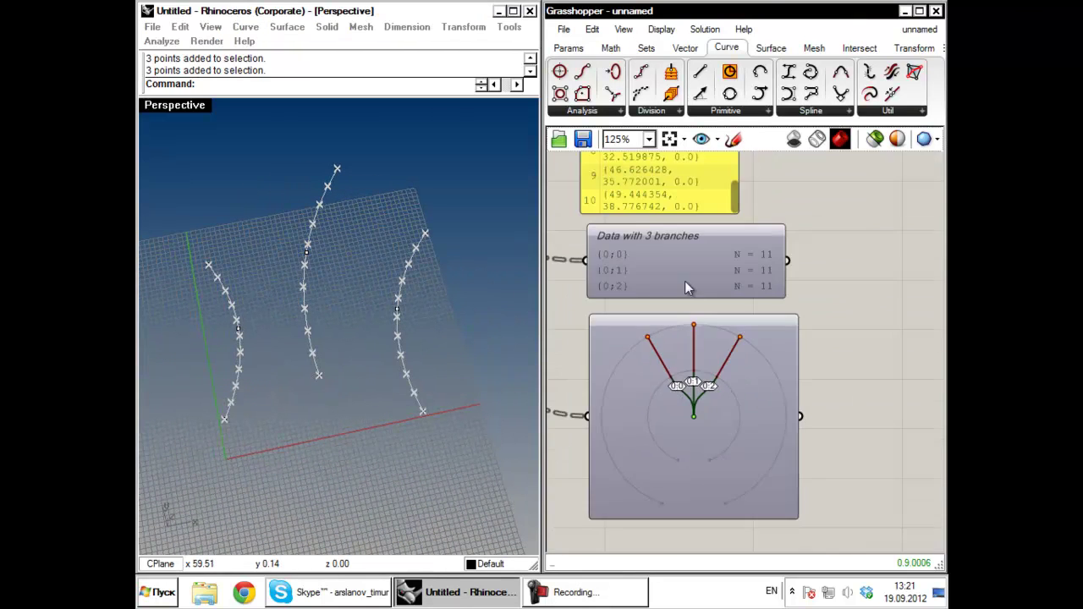
pyautogui.moveTo(686, 296); pyautogui.dragTo(727, 480, button='right')
pyautogui.scroll(2, 737, 314)
pyautogui.moveTo(796, 402); pyautogui.dragTo(788, 222)
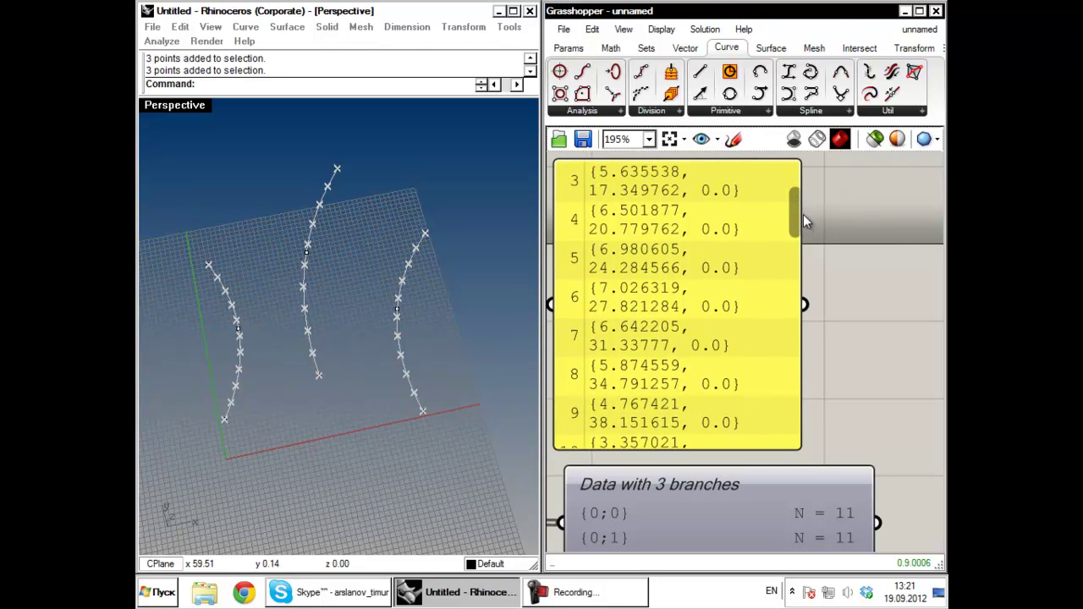
# Step: Inspect the new Interpolate component and the curves it draws through each branch's division points
pyautogui.moveTo(212, 346); pyautogui.dragTo(342, 365, button='right')
pyautogui.moveTo(663, 426); pyautogui.dragTo(729, 311, button='right')
pyautogui.scroll(-5, 729, 312)
pyautogui.moveTo(702, 423); pyautogui.dragTo(727, 405)
pyautogui.keyDown('ctrl'); pyautogui.click(726, 429); pyautogui.keyUp('ctrl')
pyautogui.scroll(3, 724, 427)
pyautogui.keyDown('ctrl'); pyautogui.click(725, 435); pyautogui.keyUp('ctrl')
pyautogui.click(724, 435)
pyautogui.moveTo(423, 428); pyautogui.dragTo(419, 405, button='right')
pyautogui.moveTo(747, 430)
pyautogui.mouseDown()
pyautogui.moveTo(772, 478)
pyautogui.moveTo(753, 491)
pyautogui.moveTo(745, 414)
pyautogui.mouseUp()
pyautogui.click(772, 478)
pyautogui.click(753, 450)
pyautogui.click(753, 350)
pyautogui.scroll(-4, 718, 446)
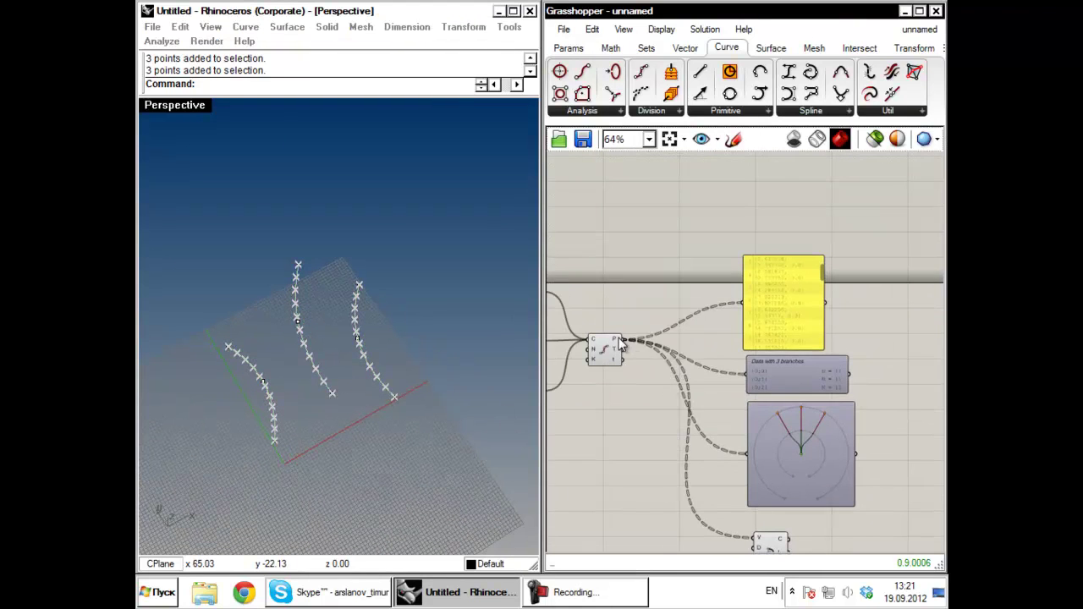
# Step: Flatten the P output of the curve division component
pyautogui.rightClick(618, 342)
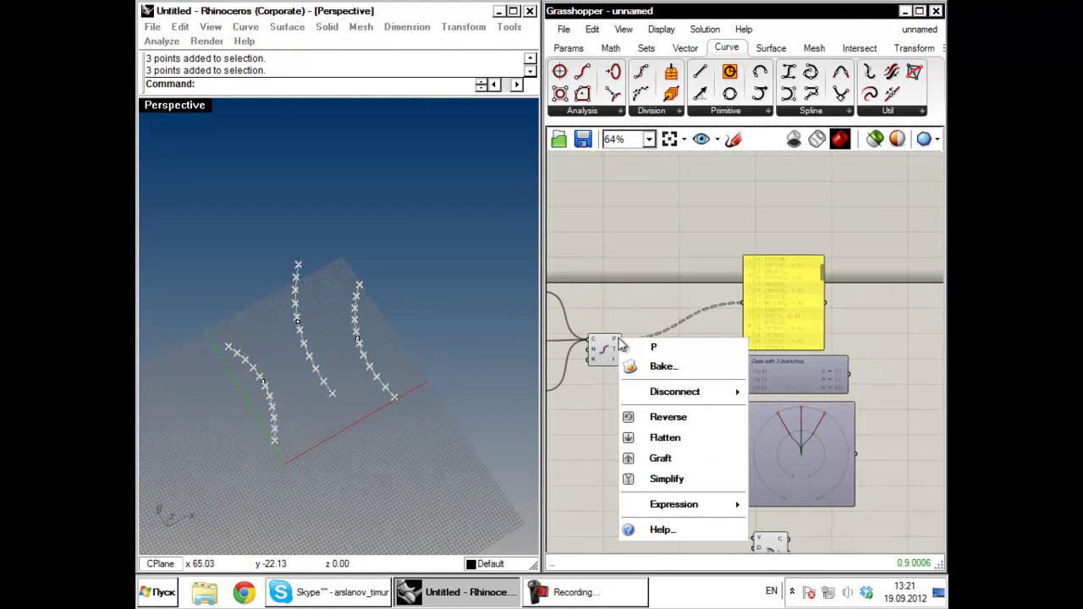
pyautogui.click(669, 438)
pyautogui.moveTo(669, 440); pyautogui.dragTo(630, 241, button='right')
pyautogui.scroll(6, 616, 252)
pyautogui.scroll(-1, 658, 243)
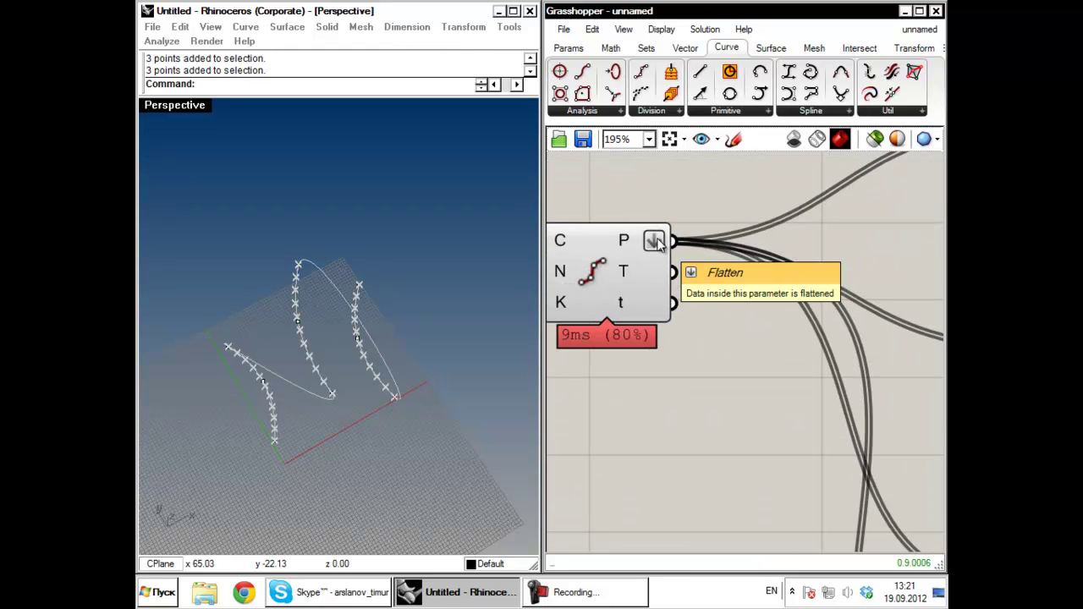
# Step: Examine the flattened points in the panel, the branch path and item number in the Param Viewer, and the tree diagram
pyautogui.scroll(-3, 828, 396)
pyautogui.moveTo(827, 393); pyautogui.dragTo(679, 387, button='right')
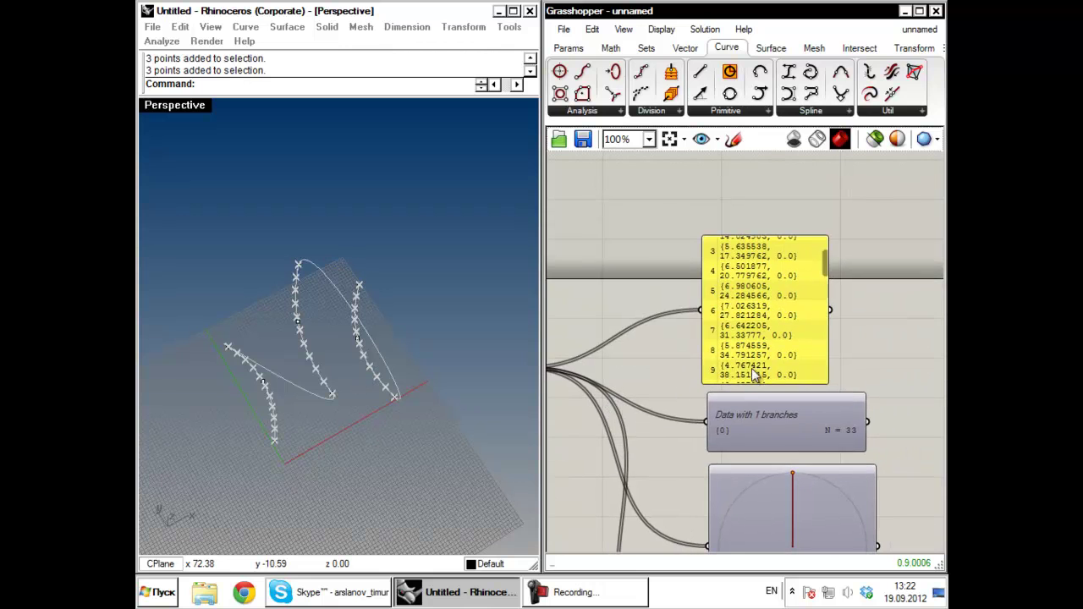
pyautogui.moveTo(825, 258); pyautogui.dragTo(834, 383)
pyautogui.moveTo(834, 386); pyautogui.dragTo(849, 292, button='right')
pyautogui.moveTo(867, 351); pyautogui.dragTo(838, 368, button='right')
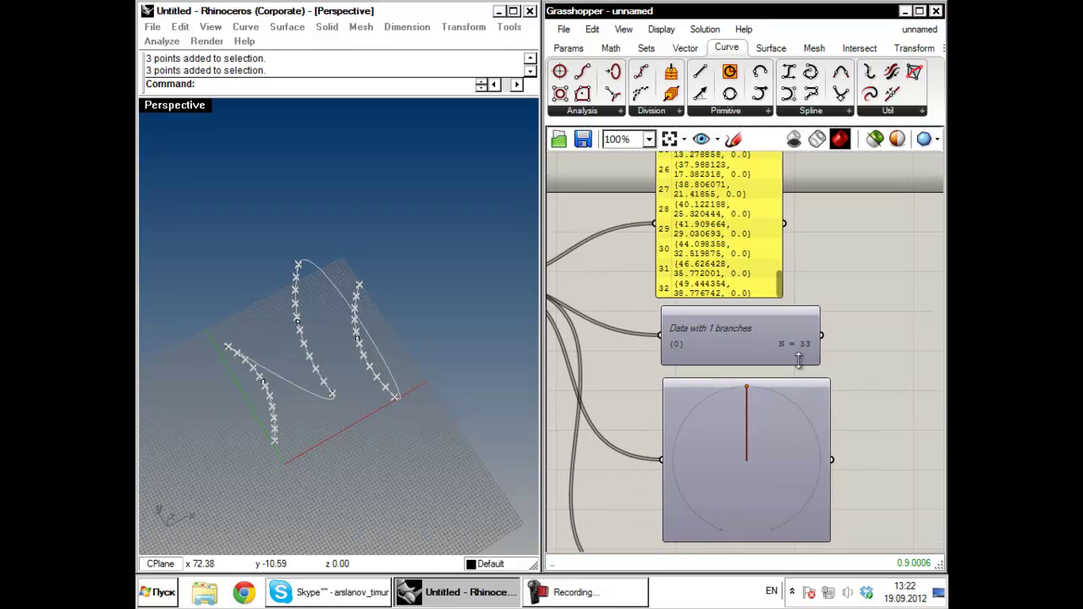
pyautogui.scroll(5, 701, 345)
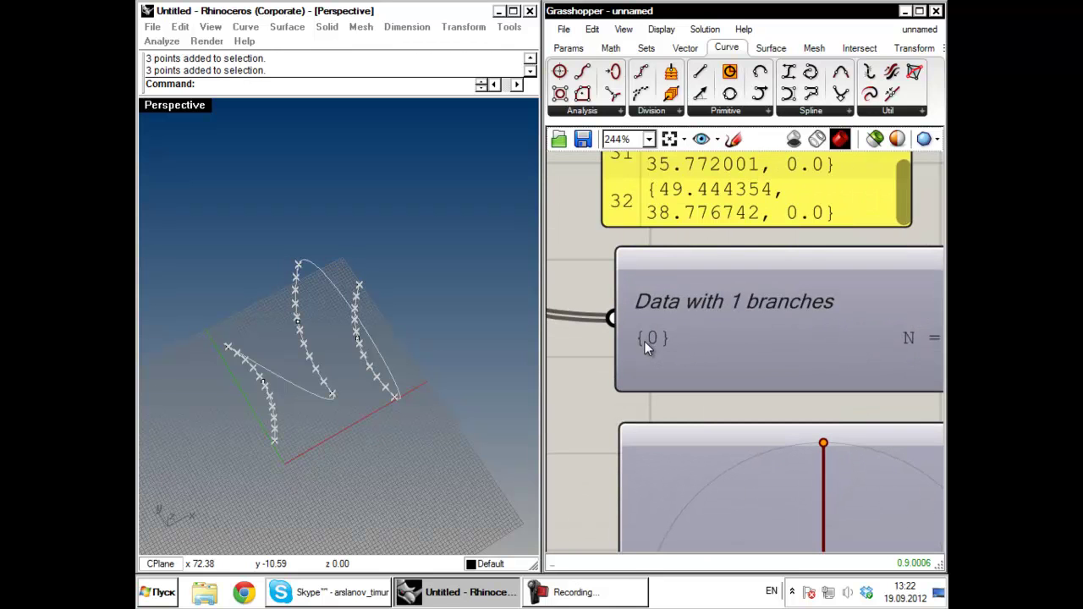
pyautogui.moveTo(913, 396); pyautogui.dragTo(732, 396, button='right')
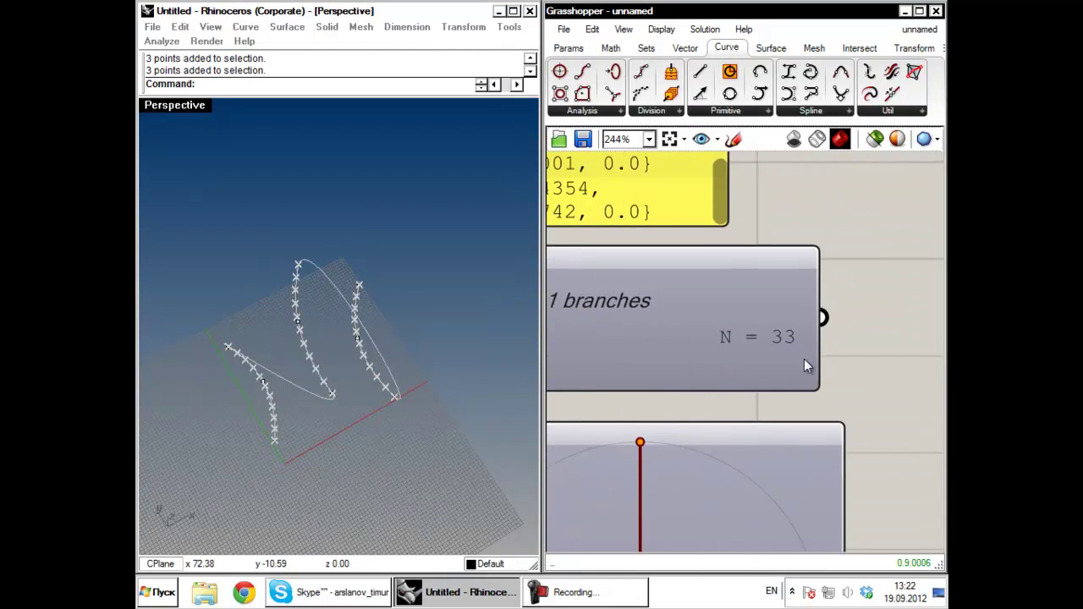
pyautogui.scroll(2, 786, 338)
pyautogui.scroll(-8, 758, 336)
pyautogui.scroll(3, 704, 394)
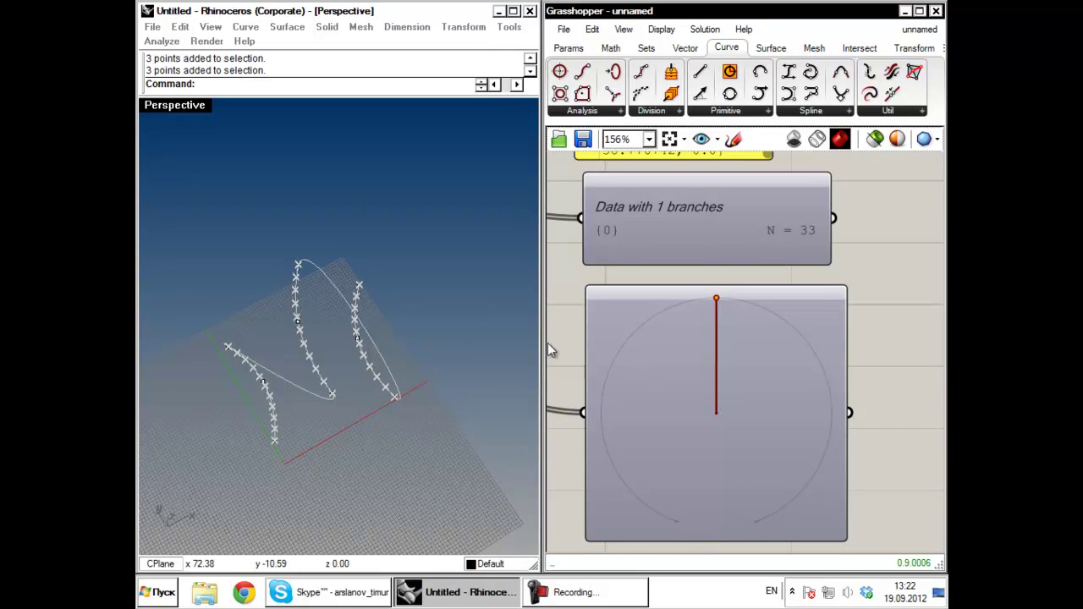
pyautogui.scroll(-3, 705, 340)
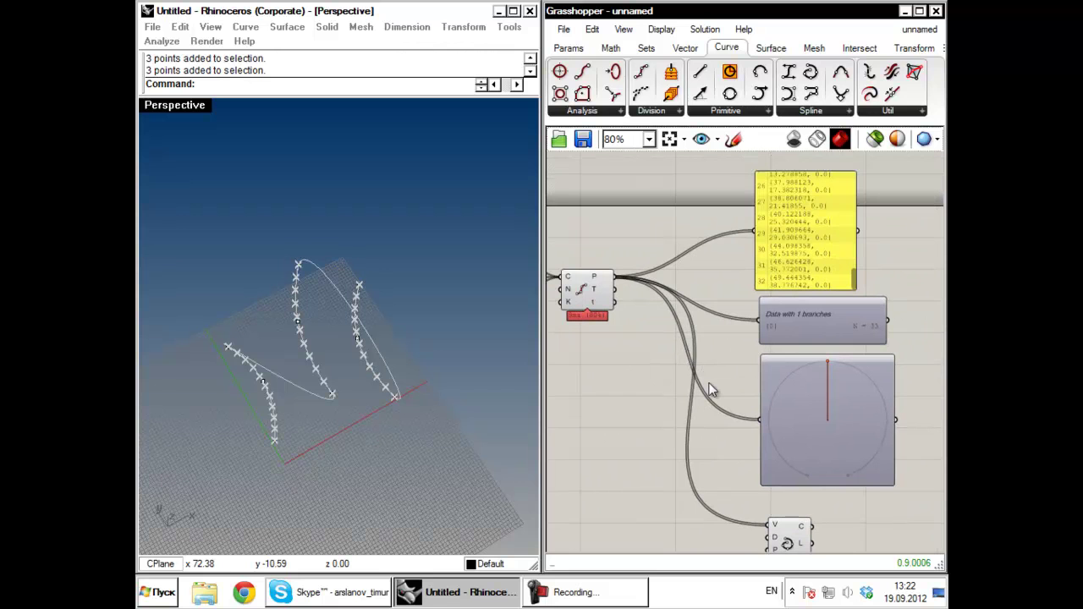
# Step: Inspect the Interpolate component and view from several angles the curve it draws through the flattened points
pyautogui.click(764, 428)
pyautogui.moveTo(764, 425); pyautogui.dragTo(760, 434)
pyautogui.click(812, 427)
pyautogui.moveTo(333, 404); pyautogui.dragTo(394, 377, button='right')
pyautogui.click(756, 438)
pyautogui.click(703, 418)
pyautogui.moveTo(340, 317); pyautogui.dragTo(226, 293, button='right')
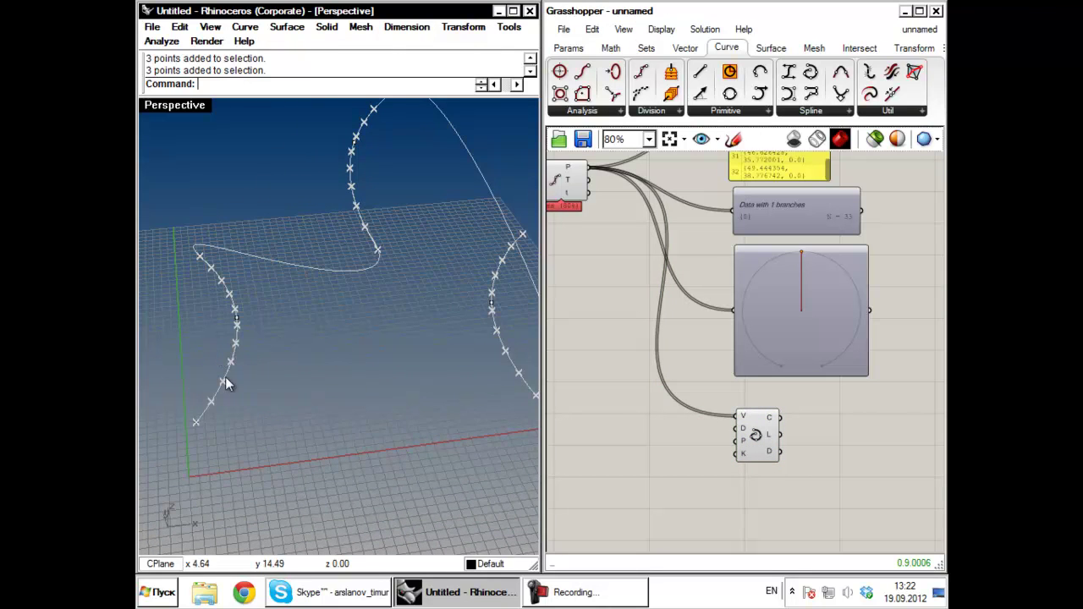
pyautogui.moveTo(316, 211); pyautogui.dragTo(449, 269, button='right')
pyautogui.moveTo(475, 386); pyautogui.dragTo(254, 355, button='right')
pyautogui.scroll(5, 652, 233)
# Step: Turn off Flatten on the P output of the curve division and apply Graft instead
pyautogui.rightClick(661, 232)
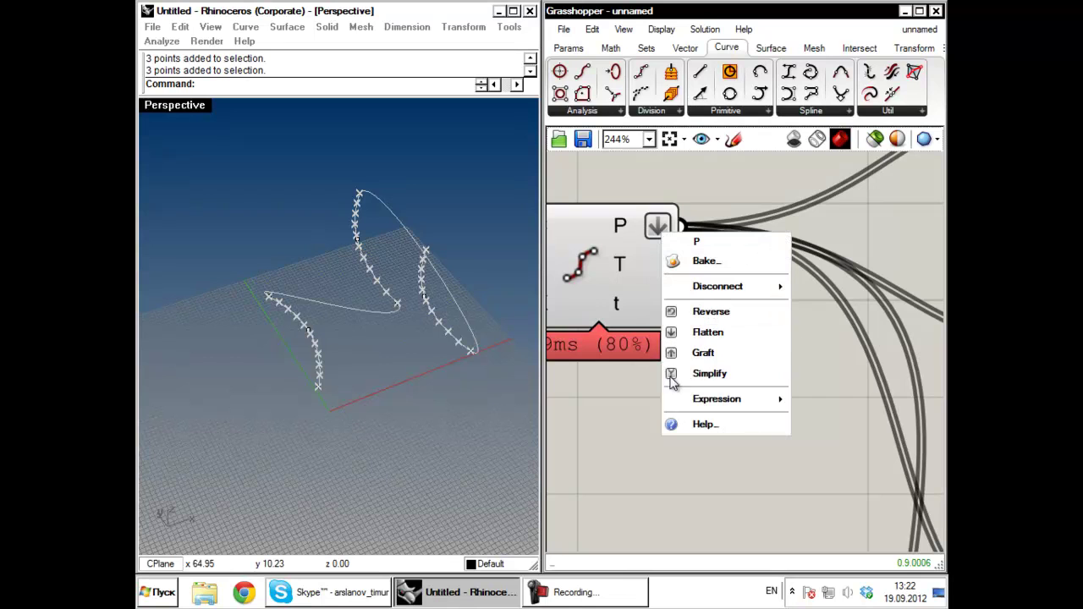
pyautogui.click(685, 334)
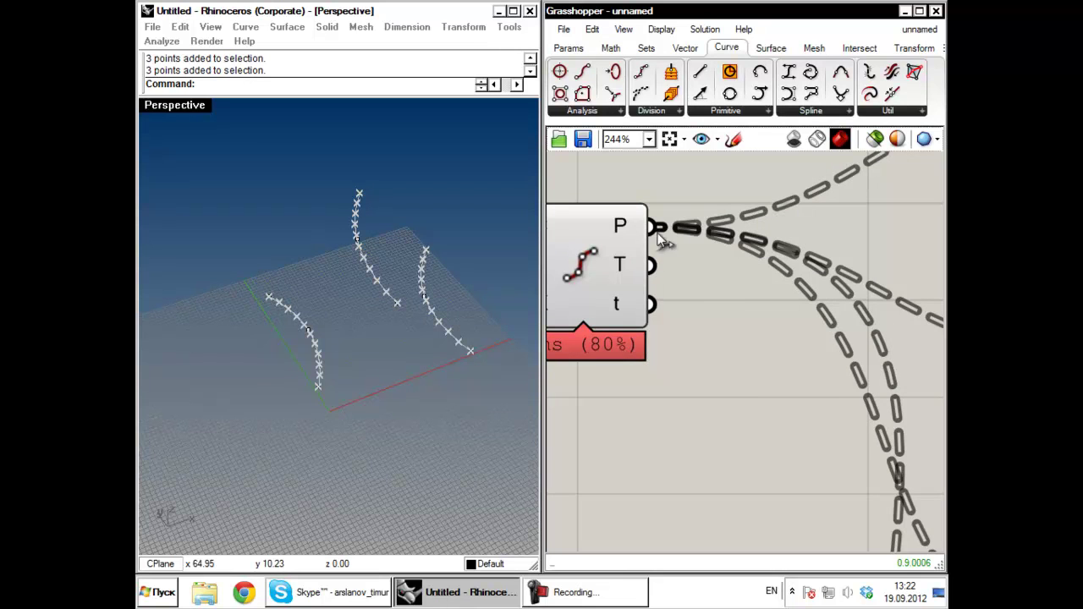
pyautogui.rightClick(627, 229)
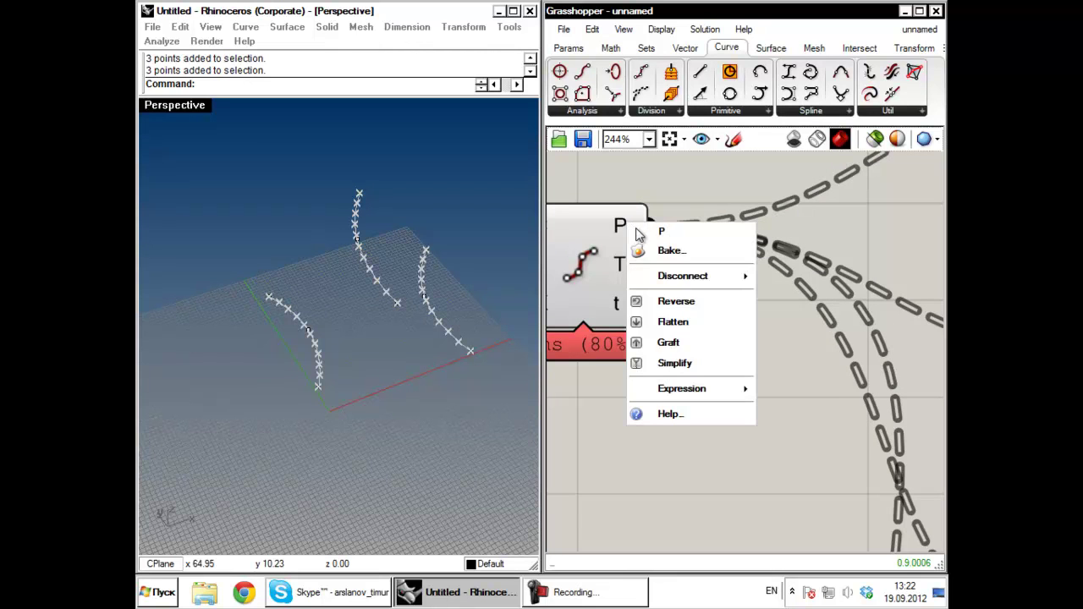
pyautogui.click(674, 343)
# Step: Read through the grafted branch paths and points in the panel from the first entry to the last
pyautogui.scroll(-3, 643, 307)
pyautogui.moveTo(641, 298); pyautogui.dragTo(600, 418, button='right')
pyautogui.scroll(1, 778, 402)
pyautogui.moveTo(780, 401); pyautogui.dragTo(820, 225)
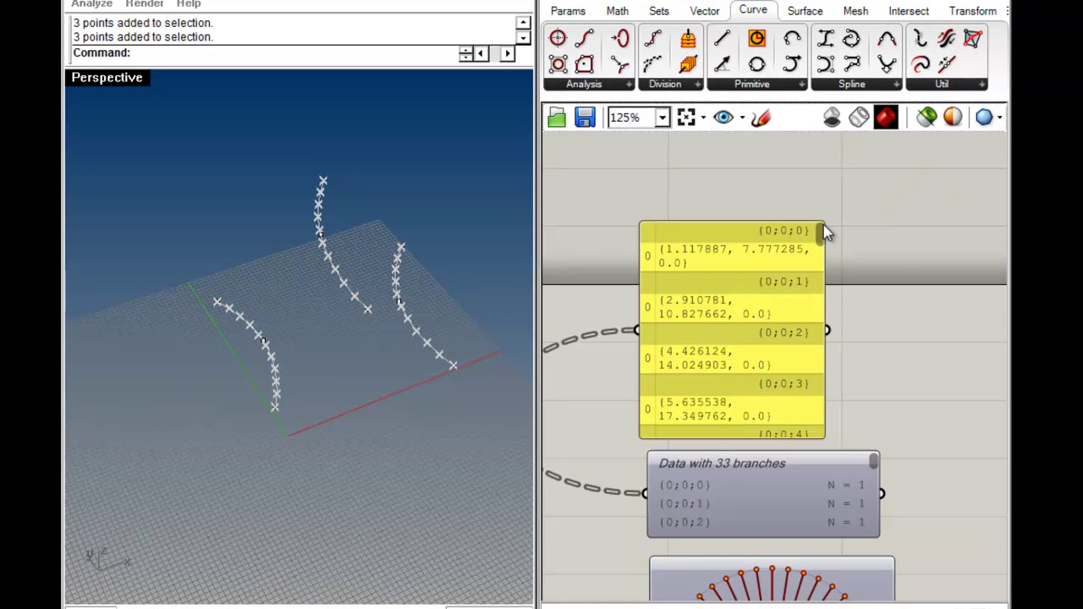
pyautogui.scroll(3, 783, 231)
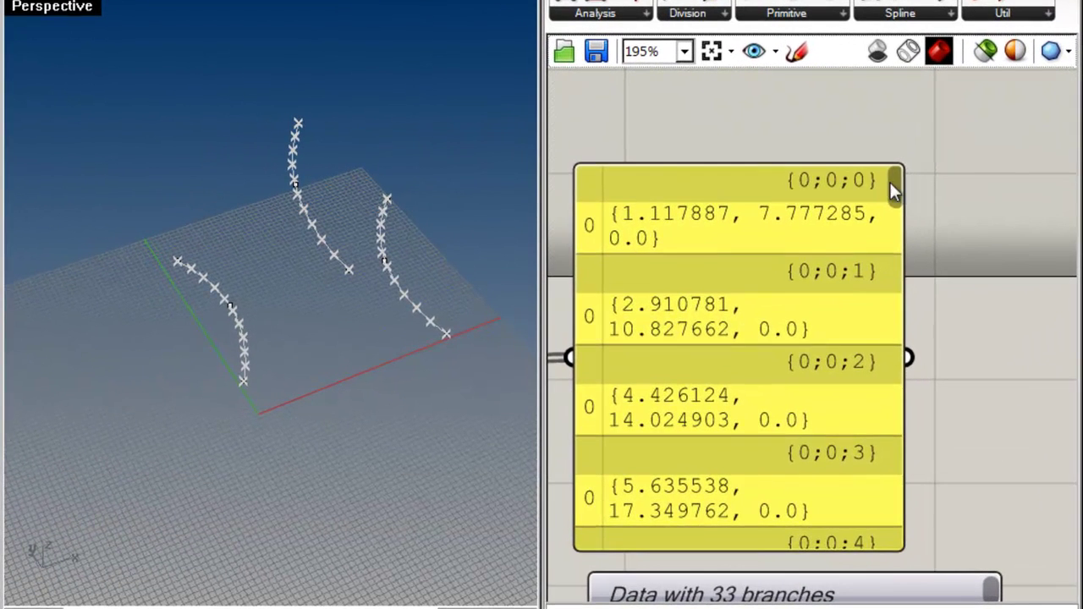
pyautogui.moveTo(845, 235); pyautogui.dragTo(853, 325)
pyautogui.moveTo(902, 289); pyautogui.dragTo(914, 546)
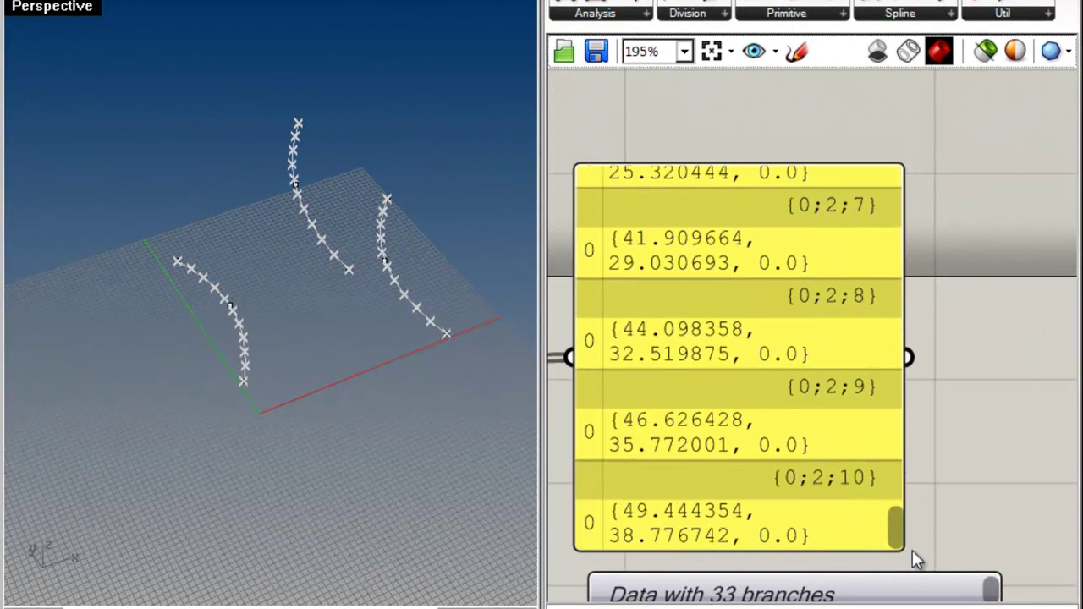
pyautogui.moveTo(974, 498); pyautogui.dragTo(922, 139, button='right')
# Step: Examine the grafted tree diagram's branch labels level by level and compare them with the paths in the upper Param Viewer
pyautogui.scroll(-2, 982, 203)
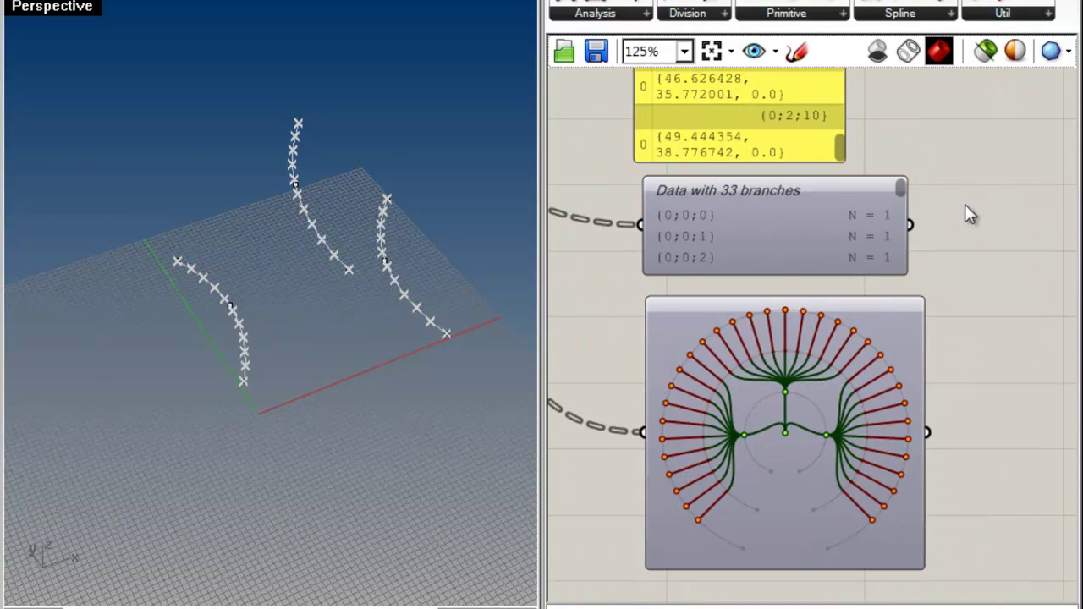
pyautogui.moveTo(983, 186); pyautogui.dragTo(959, 209, button='right')
pyautogui.scroll(3, 722, 480)
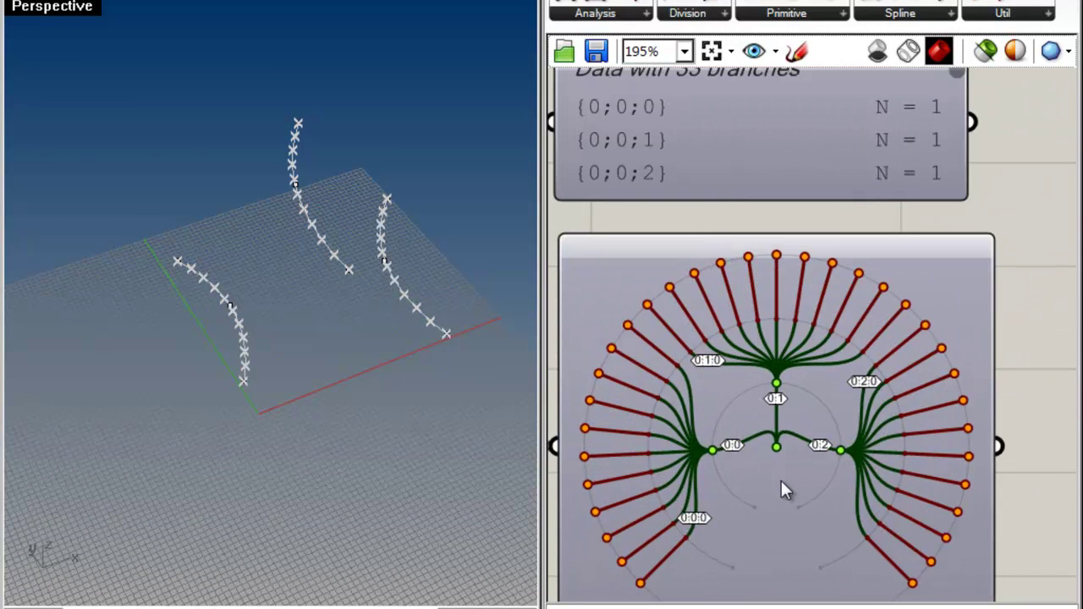
pyautogui.moveTo(753, 485); pyautogui.dragTo(782, 392, button='right')
pyautogui.scroll(4, 803, 351)
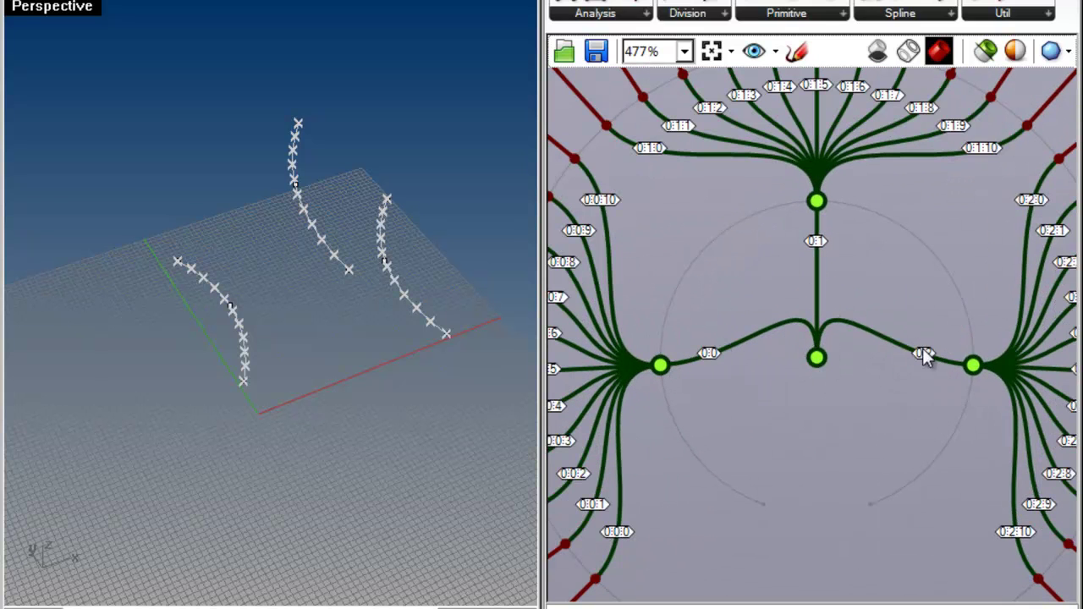
pyautogui.moveTo(685, 314); pyautogui.dragTo(825, 364, button='right')
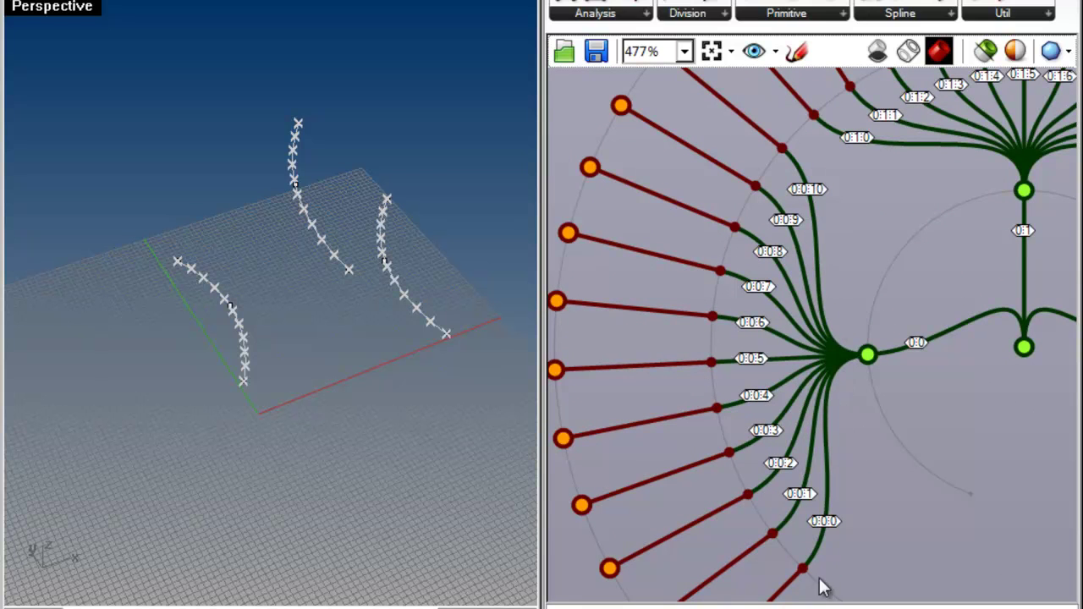
pyautogui.moveTo(829, 575); pyautogui.dragTo(728, 570, button='right')
pyautogui.scroll(-2, 718, 309)
pyautogui.scroll(2, 696, 498)
pyautogui.moveTo(676, 517); pyautogui.dragTo(703, 400, button='right')
pyautogui.scroll(-3, 748, 233)
pyautogui.moveTo(817, 220); pyautogui.dragTo(743, 508, button='right')
pyautogui.moveTo(868, 146); pyautogui.dragTo(880, 338, button='right')
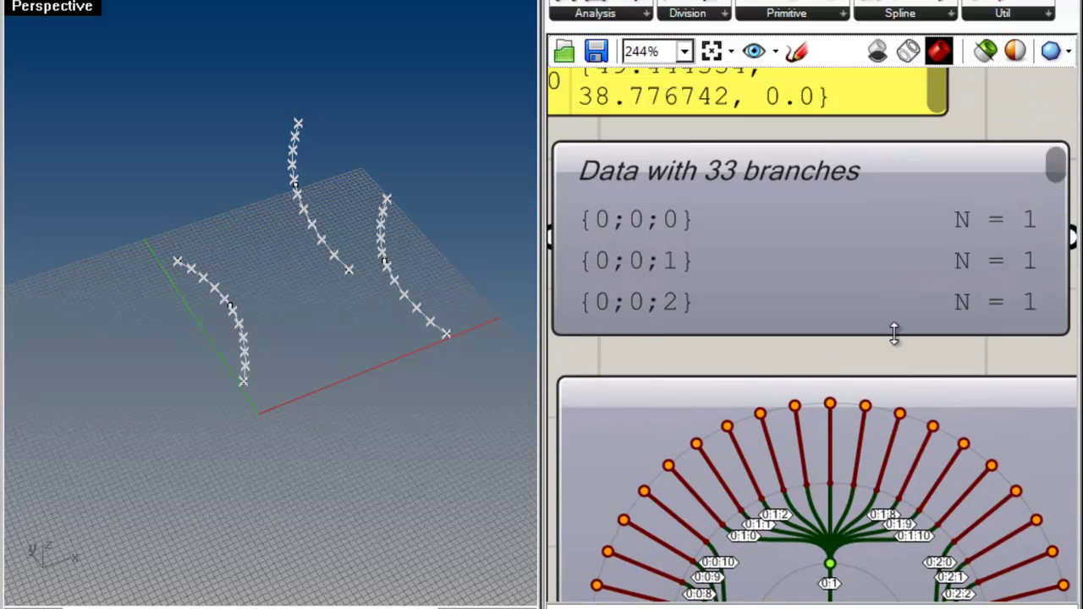
pyautogui.moveTo(657, 245); pyautogui.dragTo(726, 288, button='right')
pyautogui.moveTo(913, 312); pyautogui.dragTo(711, 328, button='right')
pyautogui.scroll(-5, 904, 268)
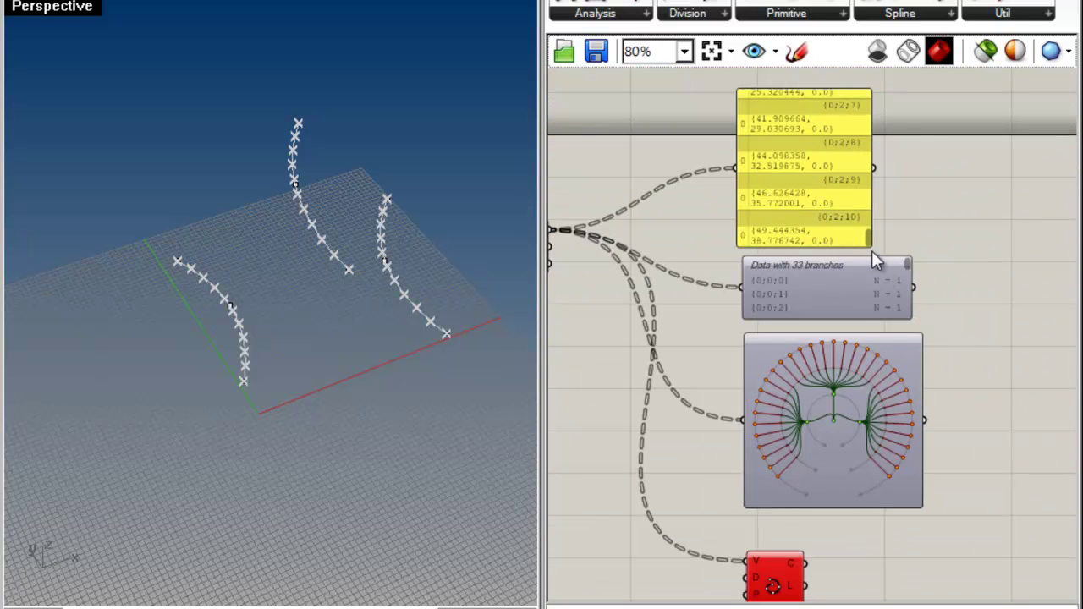
# Step: Move the points panel up and enlarge the upper Param Viewer so that more branch rows fit
pyautogui.moveTo(870, 259); pyautogui.dragTo(872, 135)
pyautogui.moveTo(767, 99); pyautogui.dragTo(769, 82)
pyautogui.moveTo(887, 110); pyautogui.dragTo(875, 385, button='right')
pyautogui.moveTo(798, 363); pyautogui.dragTo(791, 235)
pyautogui.scroll(2, 859, 360)
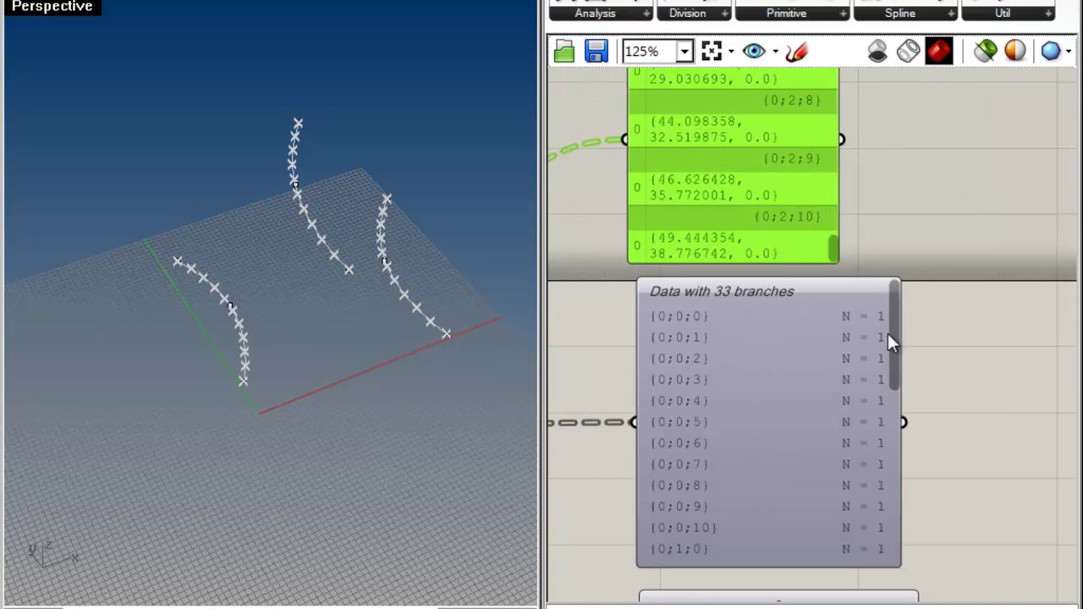
# Step: Read the {0;0} group of paths in the enlarged Param Viewer and compare it with the labels in the tree diagram
pyautogui.scroll(3, 877, 318)
pyautogui.scroll(-2, 912, 352)
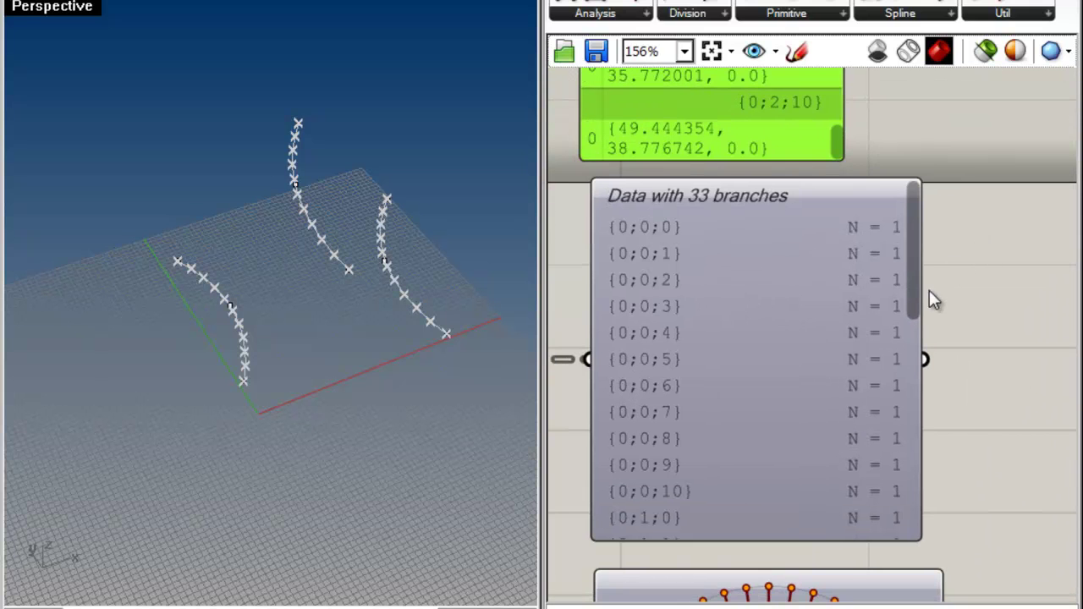
pyautogui.moveTo(910, 247); pyautogui.dragTo(930, 267)
pyautogui.scroll(4, 656, 230)
pyautogui.scroll(-2, 652, 233)
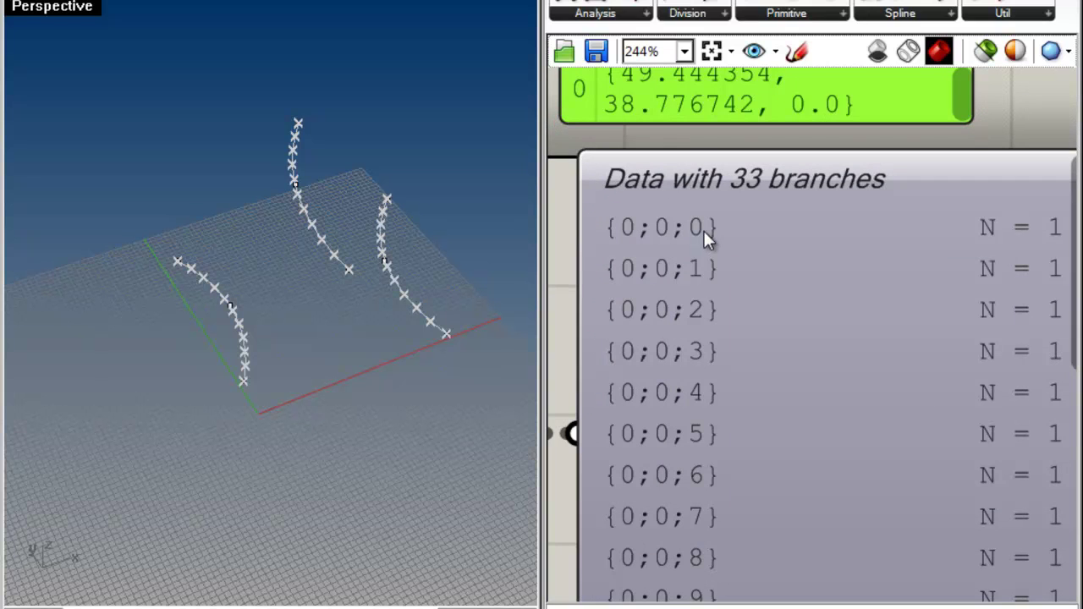
pyautogui.moveTo(565, 258); pyautogui.dragTo(731, 233, button='right')
pyautogui.scroll(-2, 665, 254)
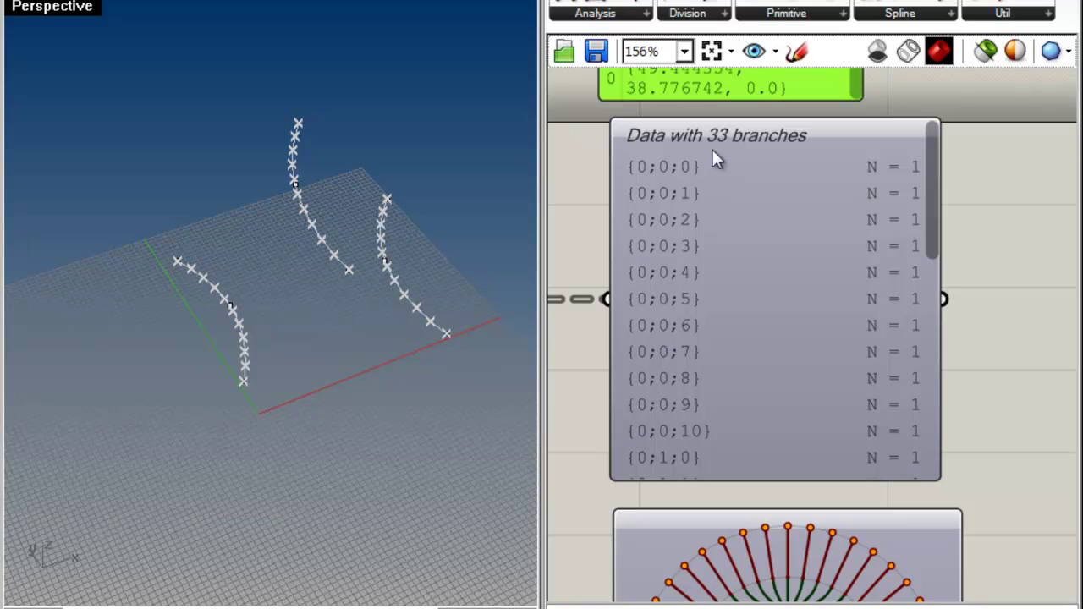
pyautogui.moveTo(971, 380); pyautogui.dragTo(972, 52, button='right')
pyautogui.scroll(3, 634, 405)
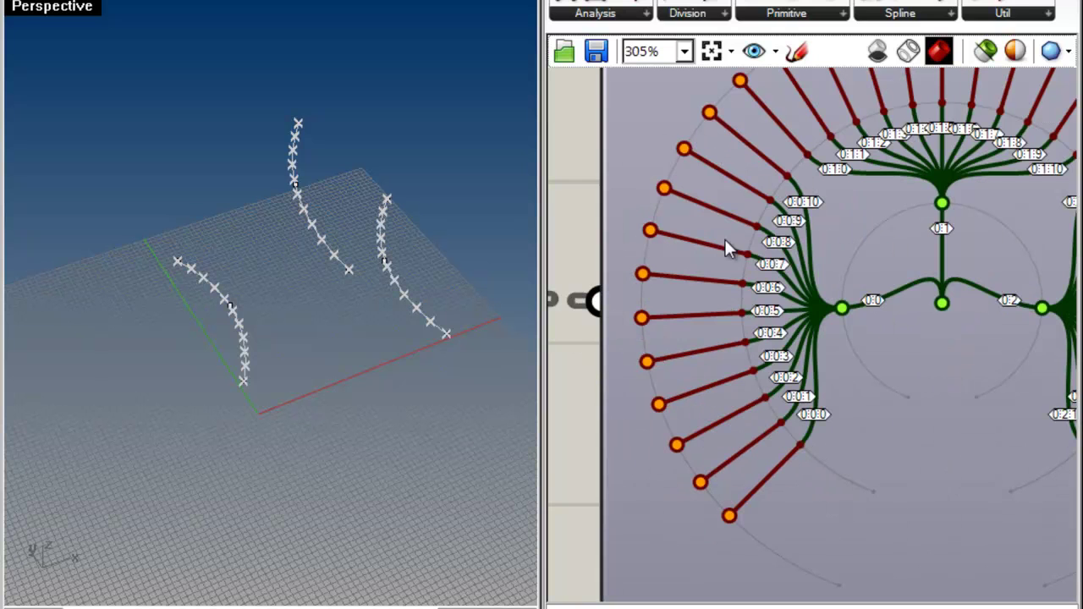
pyautogui.scroll(-3, 690, 373)
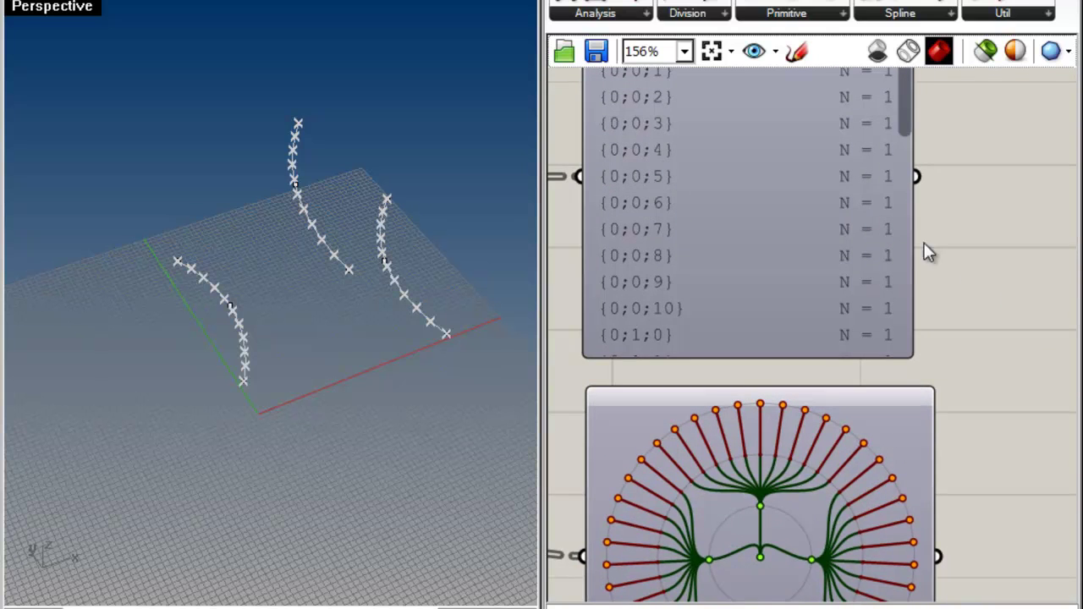
pyautogui.moveTo(924, 211); pyautogui.dragTo(943, 322, button='right')
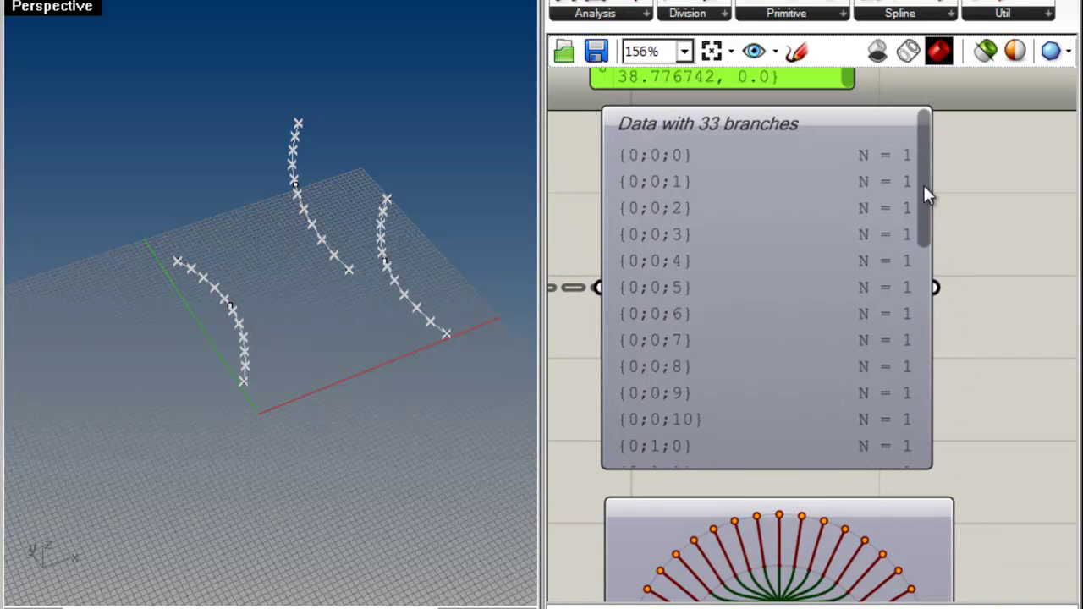
# Step: Read through the rest of the Param Viewer's branch list, from the {0;1} group to the last path {0;2;10}
pyautogui.moveTo(924, 187); pyautogui.dragTo(931, 301)
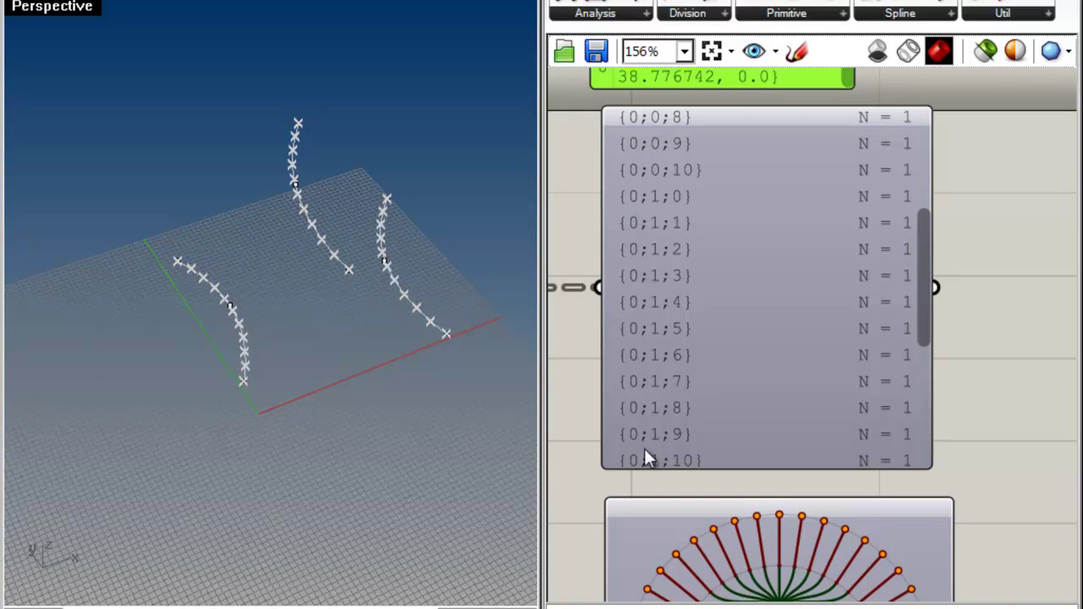
pyautogui.moveTo(926, 277); pyautogui.dragTo(936, 416)
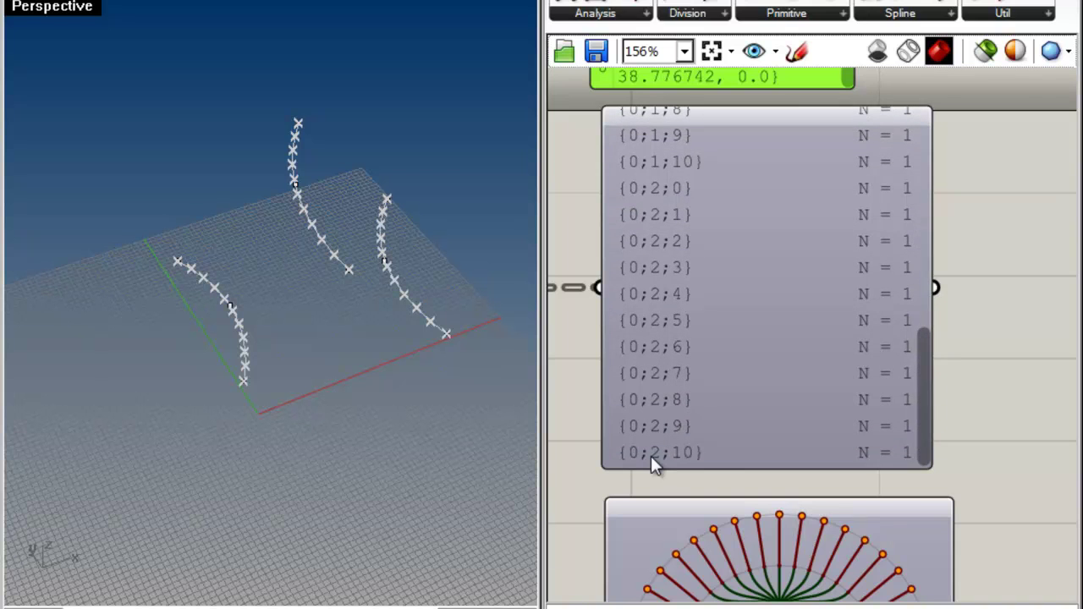
pyautogui.scroll(5, 652, 461)
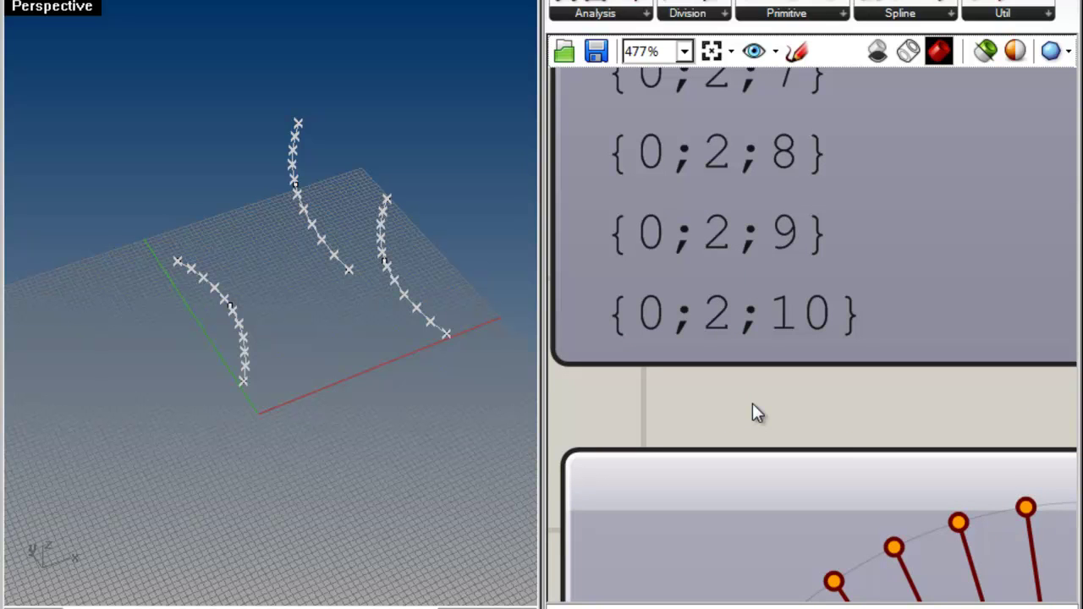
pyautogui.scroll(-6, 689, 391)
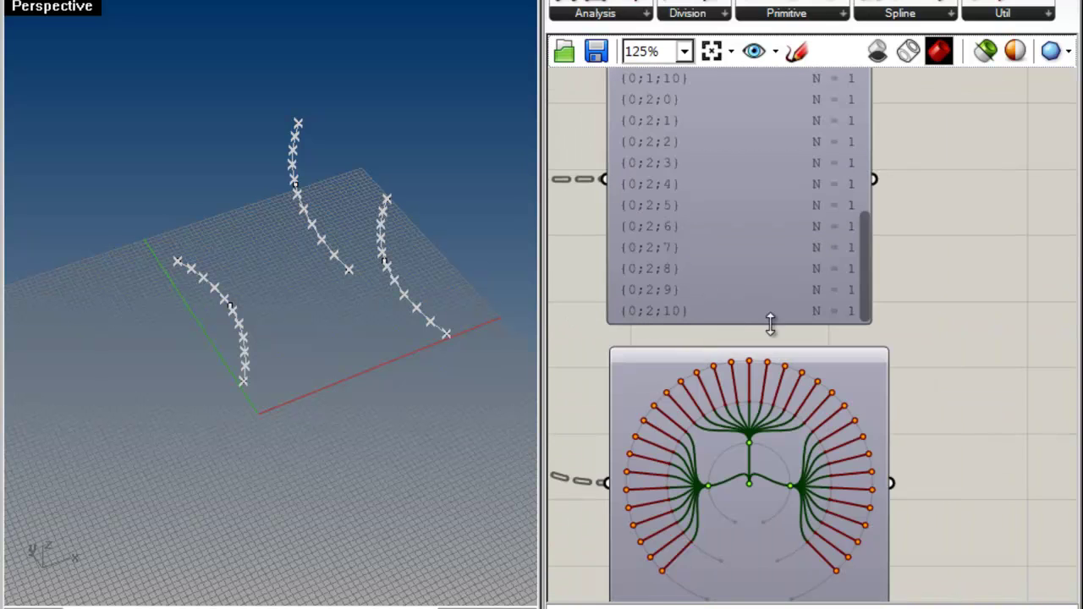
pyautogui.moveTo(876, 343); pyautogui.dragTo(880, 182)
pyautogui.moveTo(881, 385); pyautogui.dragTo(879, 260, button='right')
pyautogui.scroll(3, 762, 481)
pyautogui.scroll(-4, 763, 480)
pyautogui.moveTo(857, 170); pyautogui.dragTo(879, 320, button='right')
pyautogui.moveTo(879, 323); pyautogui.dragTo(881, 463)
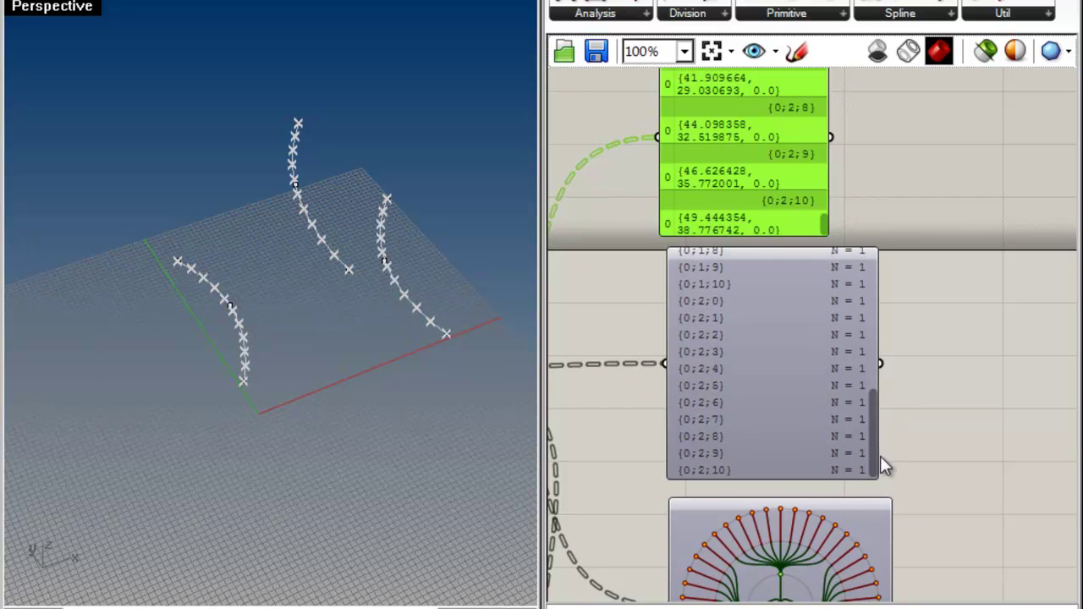
# Step: Examine the root and main branches at the centre of the grafted tree diagram against the branch list
pyautogui.moveTo(918, 446); pyautogui.dragTo(939, 329, button='right')
pyautogui.moveTo(899, 292); pyautogui.dragTo(905, 469, button='right')
pyautogui.moveTo(903, 467); pyautogui.dragTo(922, 297)
pyautogui.scroll(2, 677, 423)
pyautogui.scroll(-1, 787, 229)
pyautogui.moveTo(771, 260); pyautogui.dragTo(690, 246, button='right')
pyautogui.moveTo(949, 267); pyautogui.dragTo(956, 420)
pyautogui.scroll(10, 786, 524)
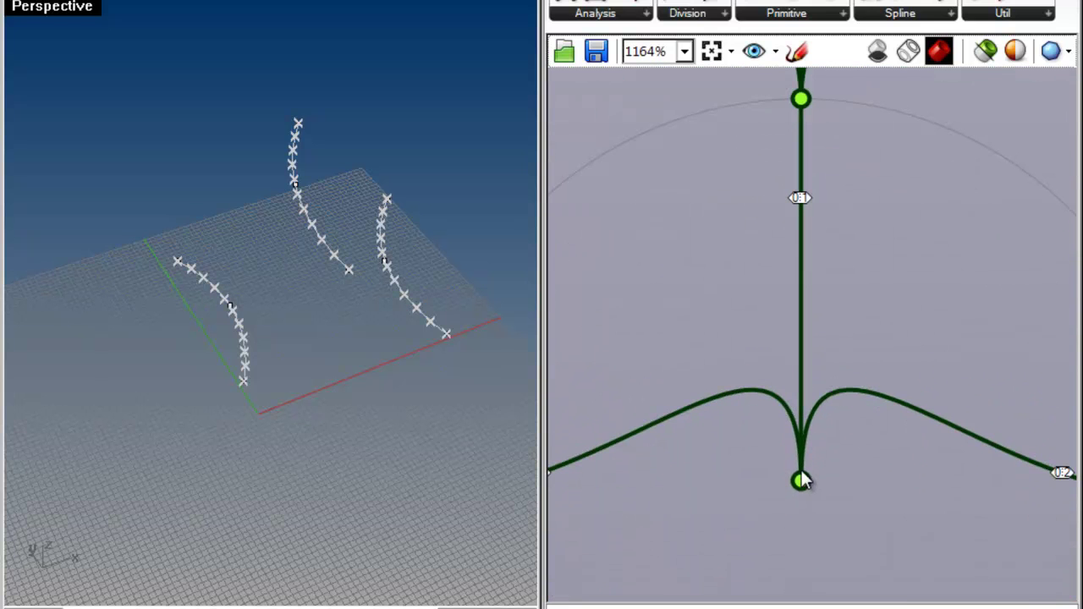
pyautogui.scroll(-8, 812, 356)
pyautogui.scroll(-4, 804, 355)
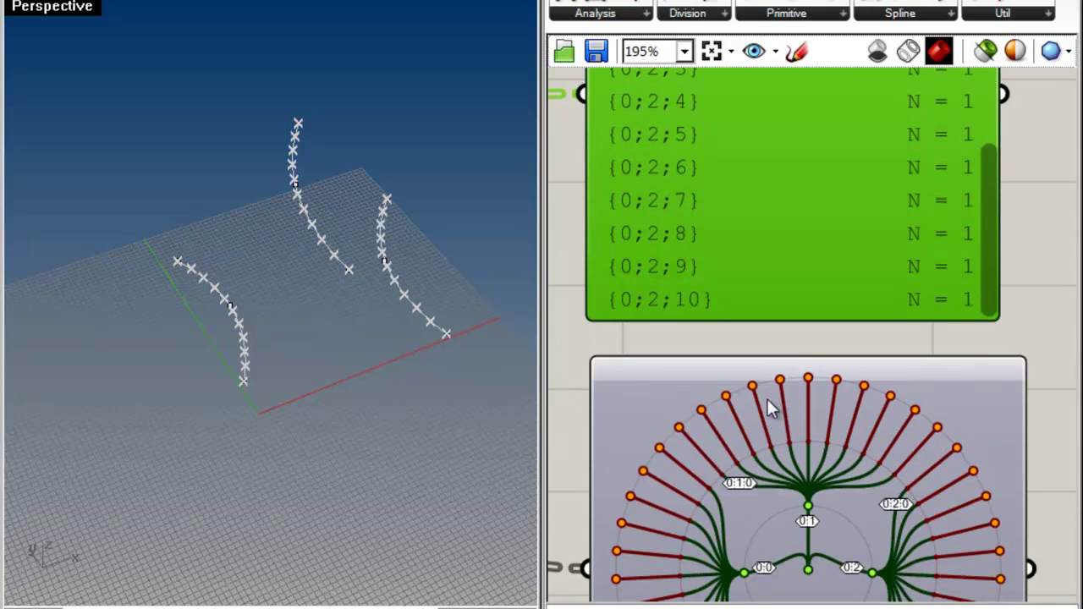
# Step: Review the whole grafted branch list once more from {0;0;0} to {0;2;10} alongside the tree diagram
pyautogui.moveTo(866, 350); pyautogui.dragTo(869, 231)
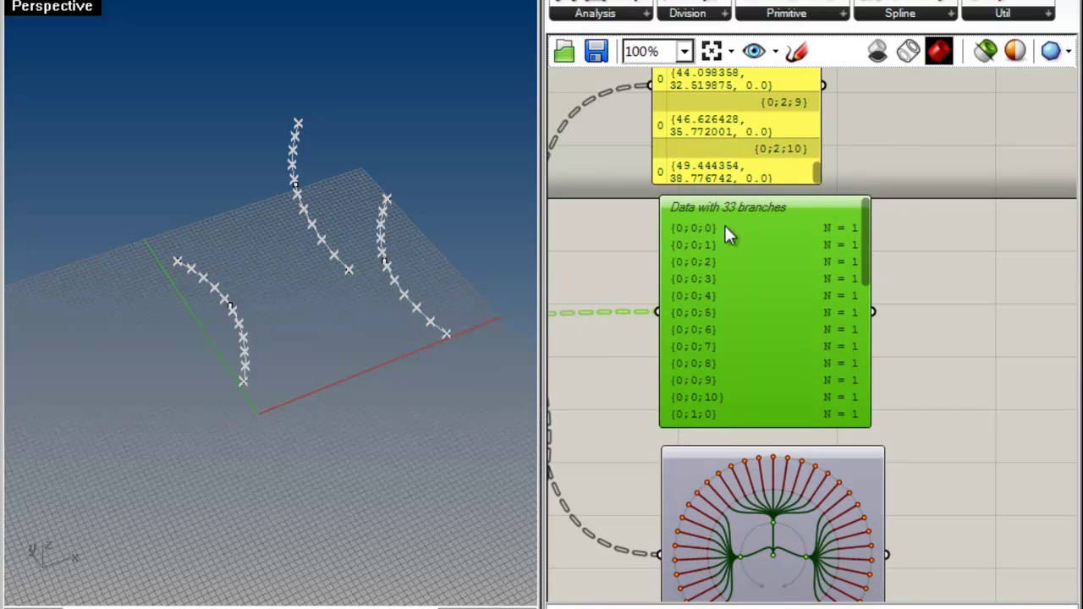
pyautogui.scroll(2, 745, 355)
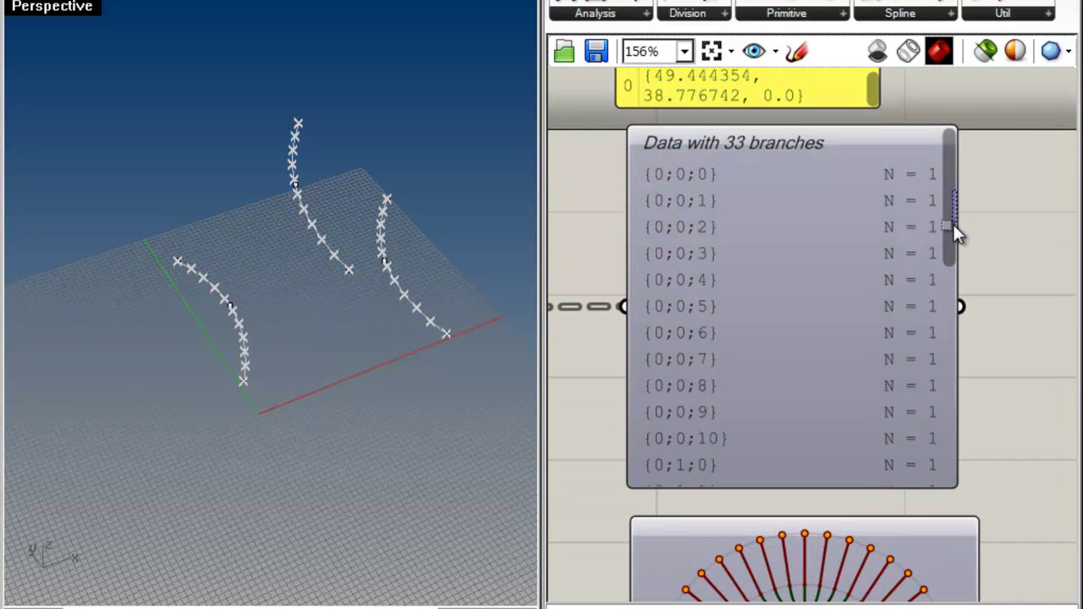
pyautogui.moveTo(952, 219); pyautogui.dragTo(945, 462)
pyautogui.moveTo(945, 470); pyautogui.dragTo(979, 164, button='right')
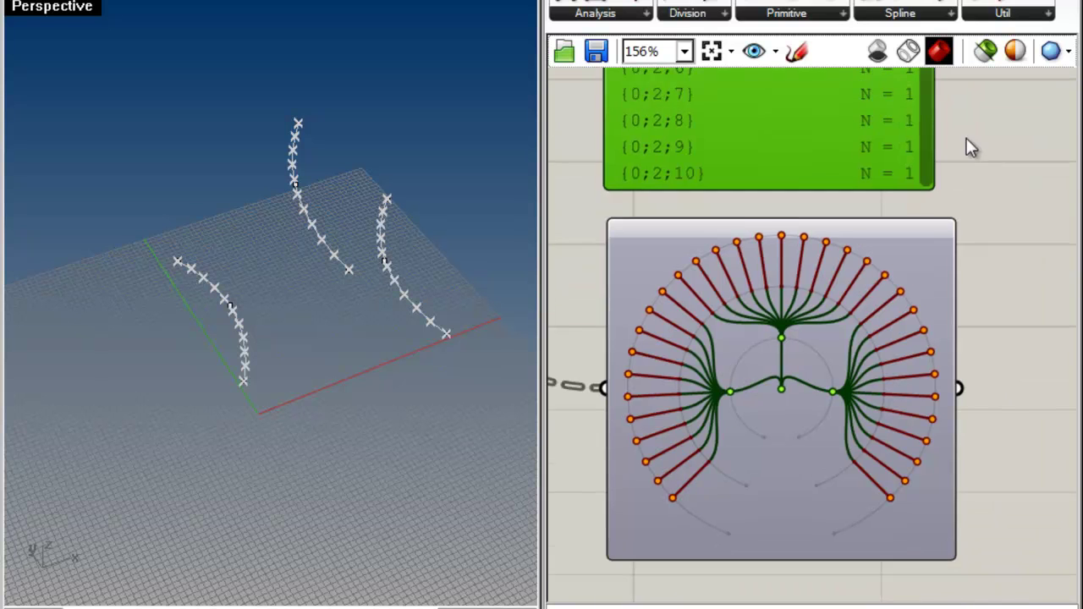
pyautogui.scroll(3, 786, 402)
pyautogui.scroll(-4, 755, 386)
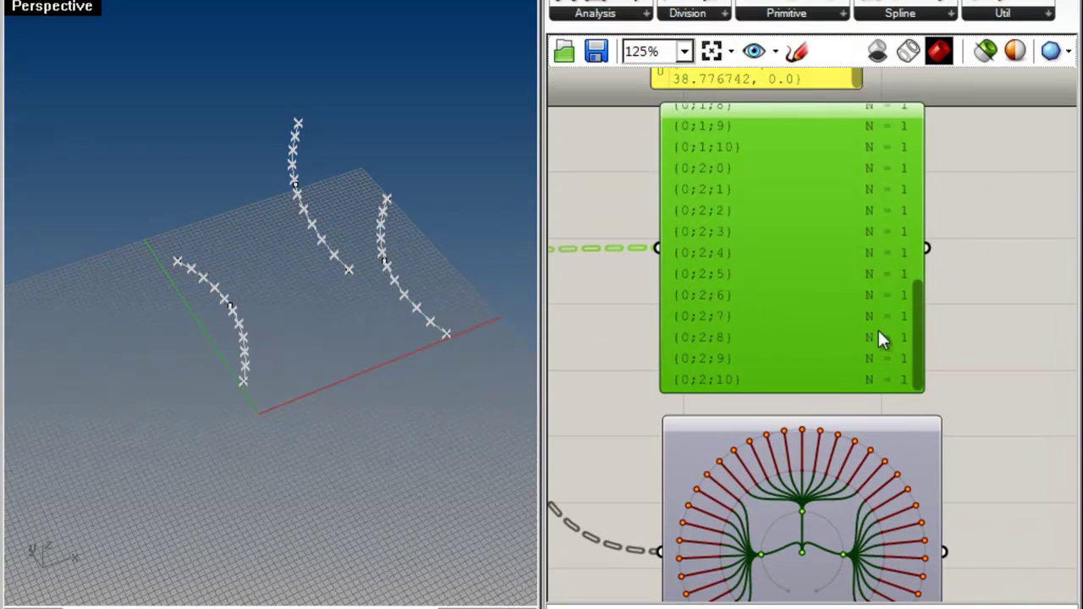
pyautogui.moveTo(919, 311); pyautogui.dragTo(940, 106)
pyautogui.scroll(3, 779, 274)
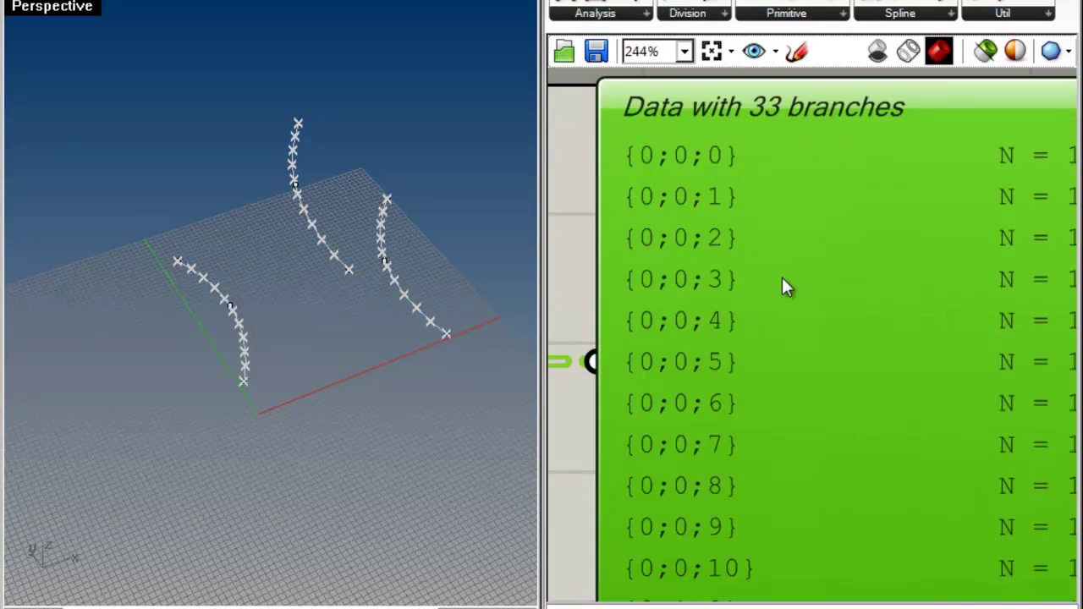
pyautogui.scroll(-1, 728, 286)
pyautogui.moveTo(1007, 160); pyautogui.dragTo(999, 447)
pyautogui.moveTo(622, 546); pyautogui.dragTo(649, 303, button='right')
pyautogui.scroll(1, 694, 264)
pyautogui.scroll(-4, 693, 259)
pyautogui.moveTo(611, 116); pyautogui.dragTo(776, 323, button='right')
# Step: Turn off Graft on the P output of the curve division and apply Simplify instead
pyautogui.click(636, 308)
pyautogui.scroll(-1, 625, 303)
pyautogui.scroll(4, 613, 269)
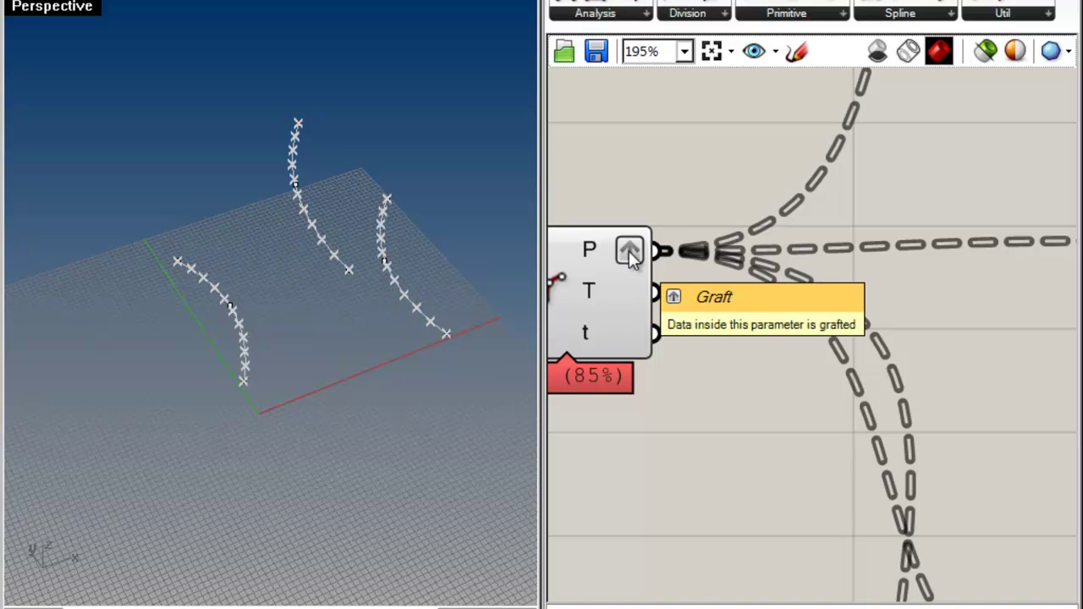
pyautogui.rightClick(630, 256)
pyautogui.click(673, 412)
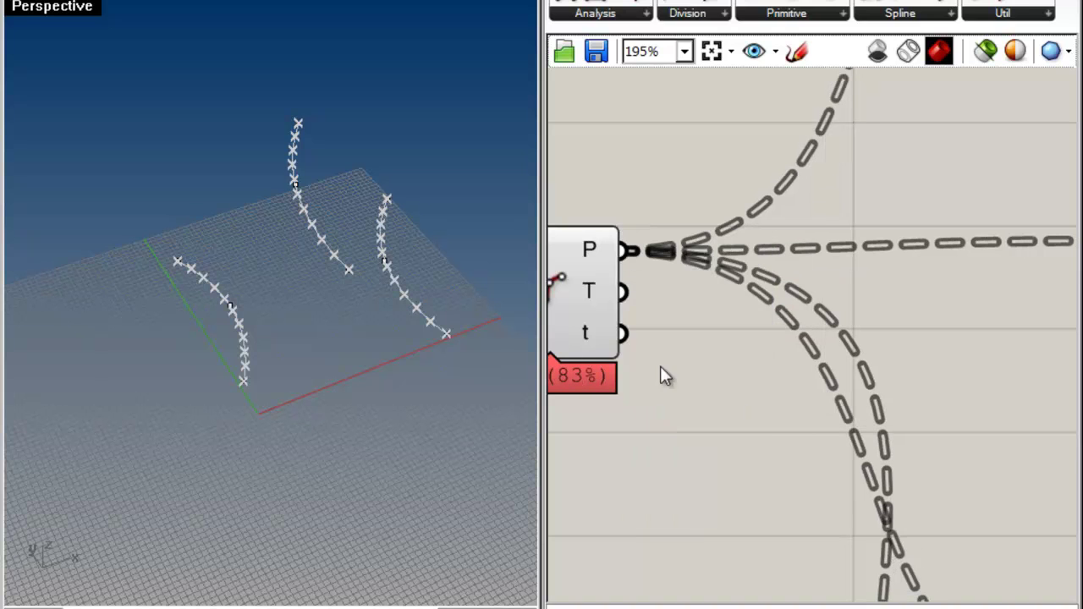
pyautogui.rightClick(604, 248)
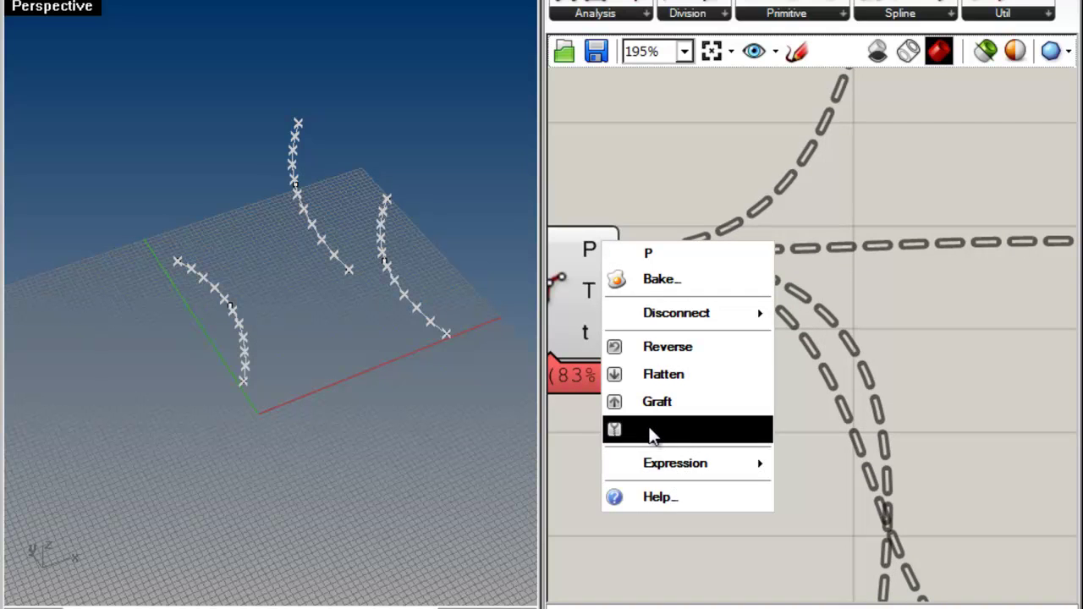
pyautogui.click(649, 430)
pyautogui.moveTo(842, 319); pyautogui.dragTo(594, 213, button='right')
pyautogui.scroll(-5, 594, 213)
pyautogui.moveTo(624, 335); pyautogui.dragTo(685, 426, button='right')
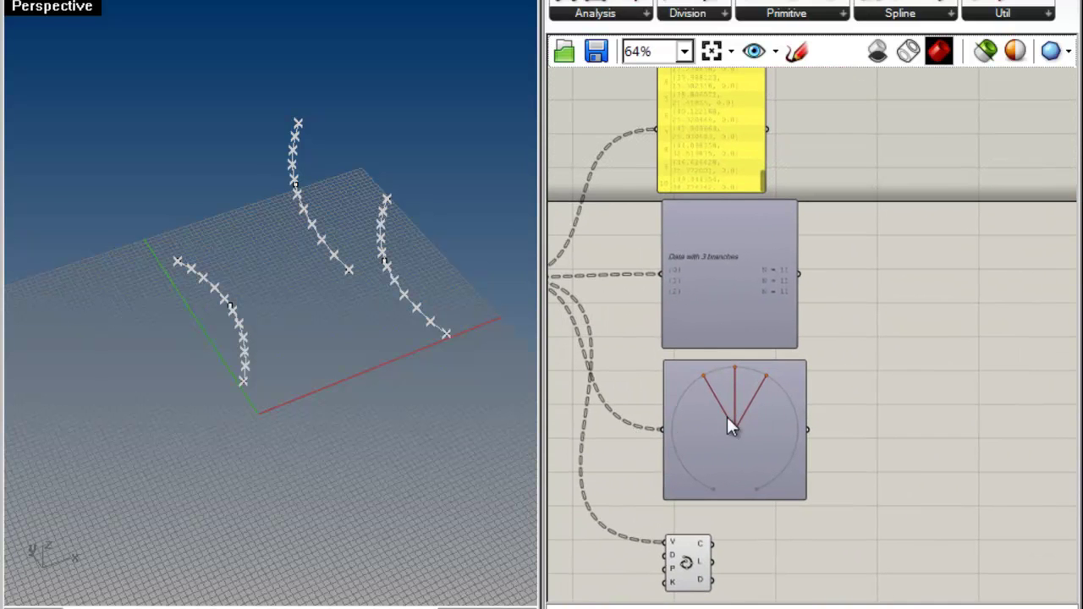
# Step: Turn off Simplify on the P output and compare the unsimplified paths in the Param Viewer
pyautogui.scroll(2, 664, 262)
pyautogui.moveTo(652, 200); pyautogui.dragTo(791, 251, button='right')
pyautogui.scroll(-3, 732, 283)
pyautogui.scroll(3, 600, 309)
pyautogui.rightClick(559, 274)
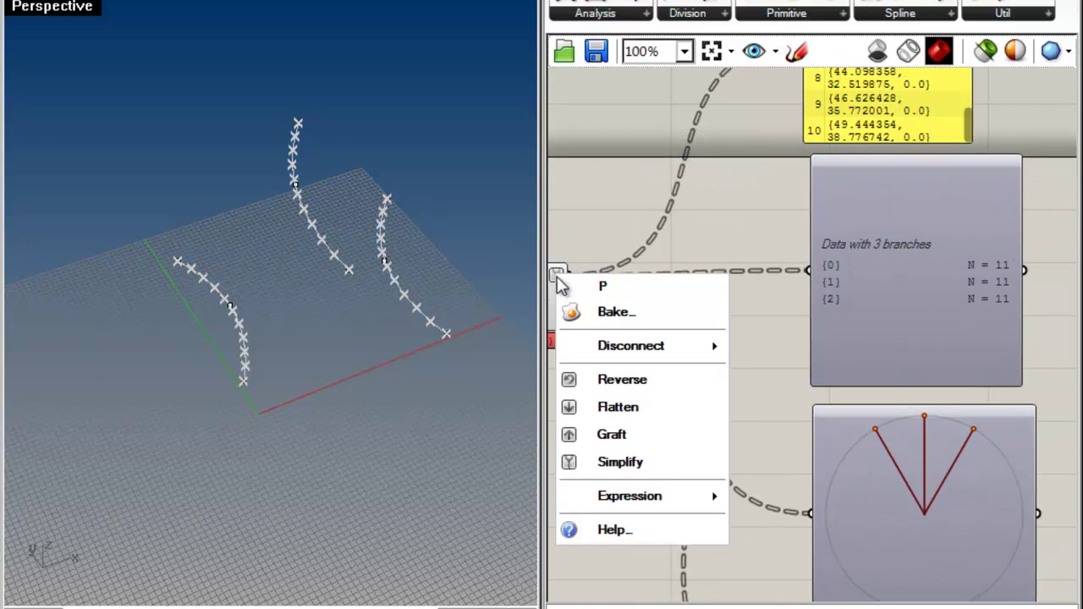
pyautogui.click(605, 454)
pyautogui.scroll(3, 778, 270)
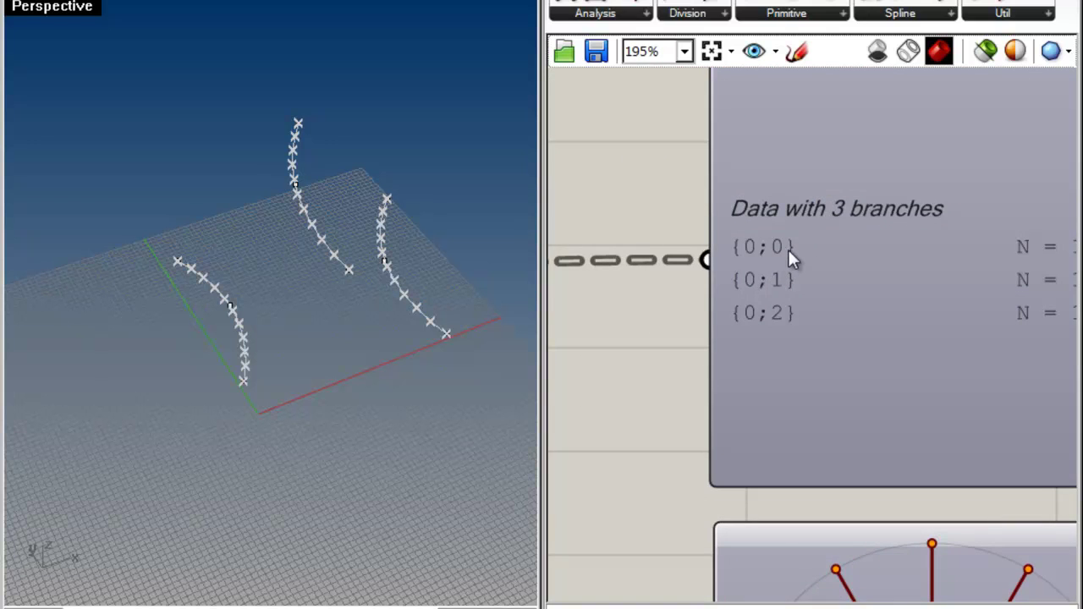
pyautogui.scroll(-4, 779, 313)
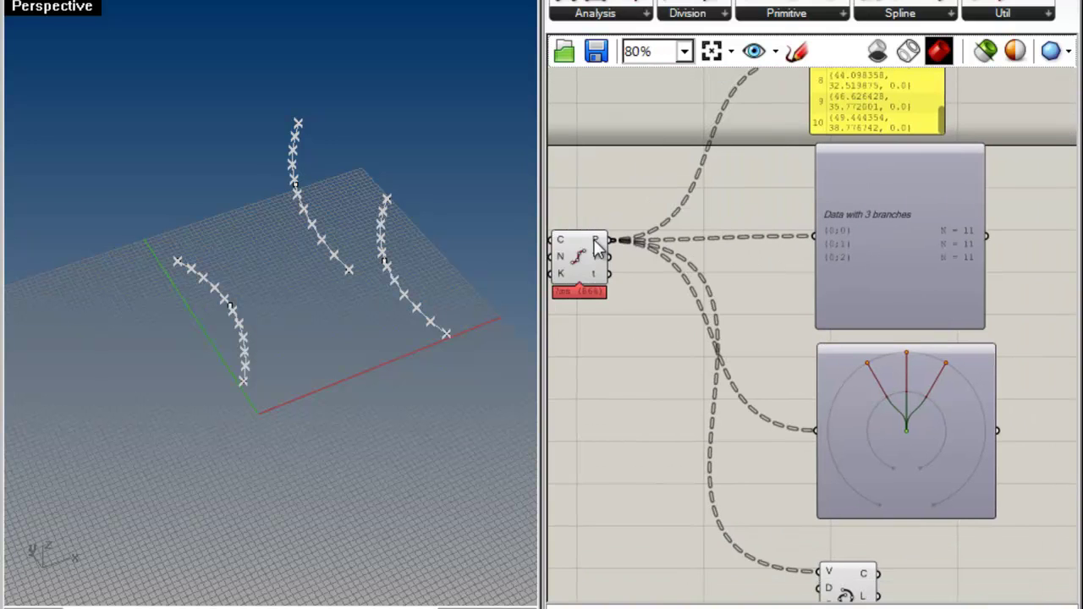
# Step: Reapply Simplify to the P output and check the branch paths in the Param Viewer
pyautogui.rightClick(596, 242)
pyautogui.click(643, 428)
pyautogui.scroll(2, 755, 244)
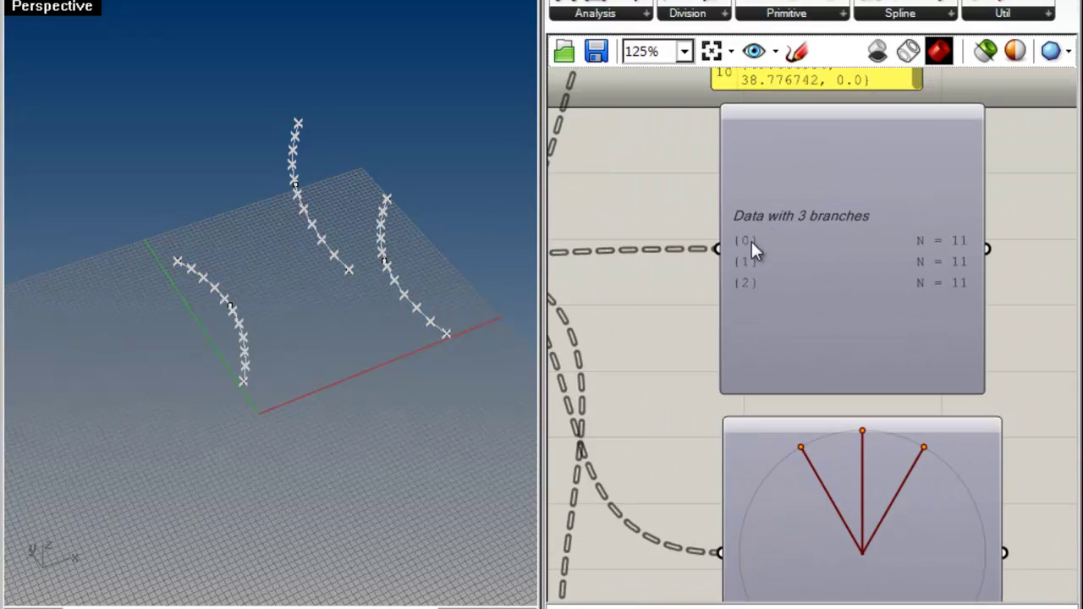
# Step: Remove Simplify from the P output again and examine the branch labels around the tree diagram's root
pyautogui.moveTo(664, 326); pyautogui.dragTo(883, 279, button='right')
pyautogui.rightClick(627, 207)
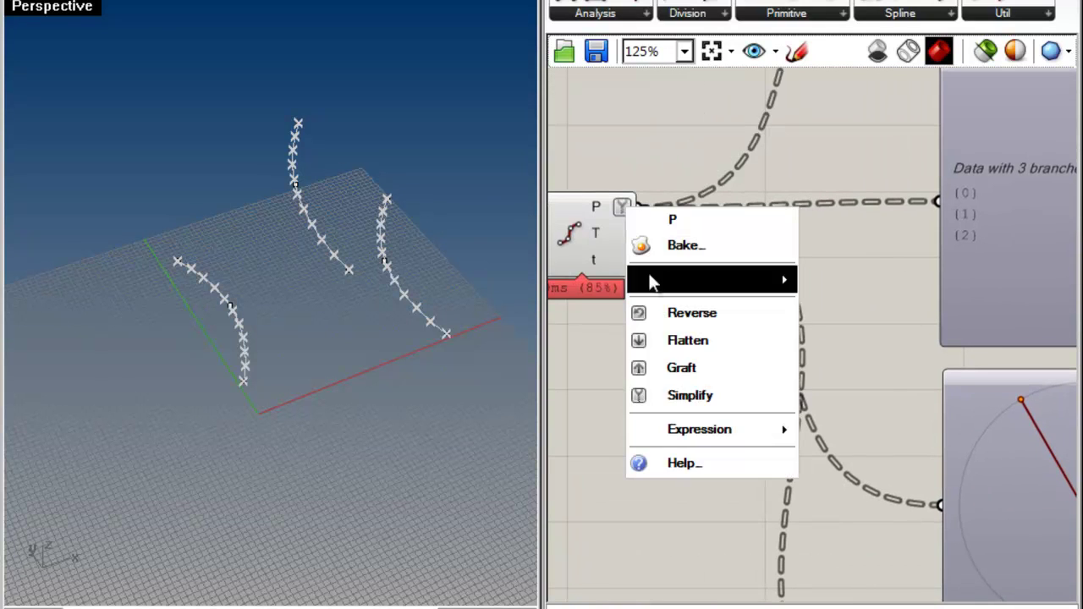
pyautogui.click(681, 395)
pyautogui.scroll(4, 895, 389)
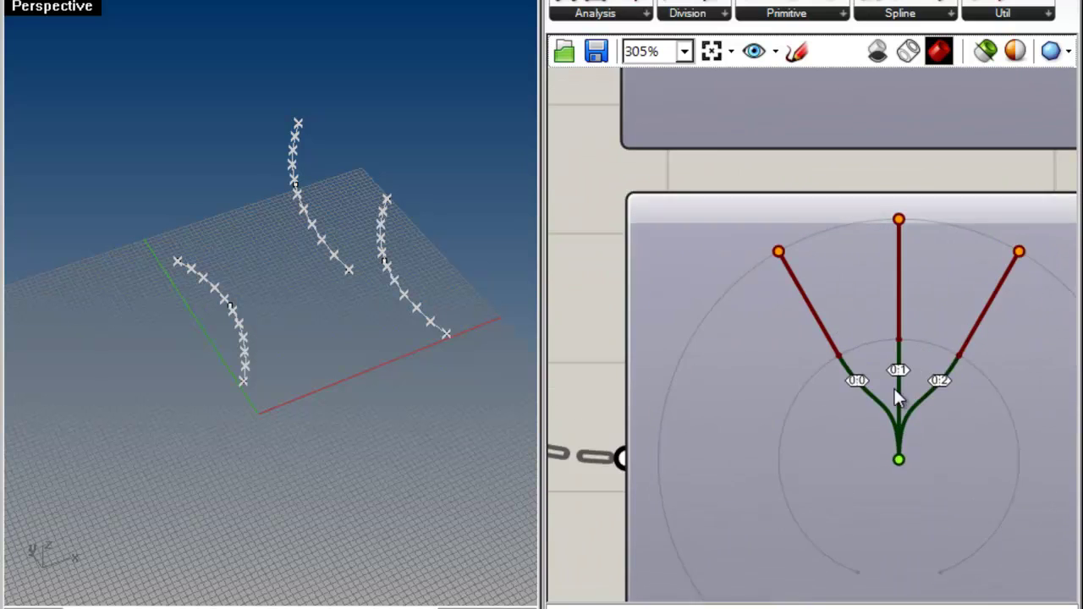
pyautogui.moveTo(903, 476); pyautogui.dragTo(806, 456, button='right')
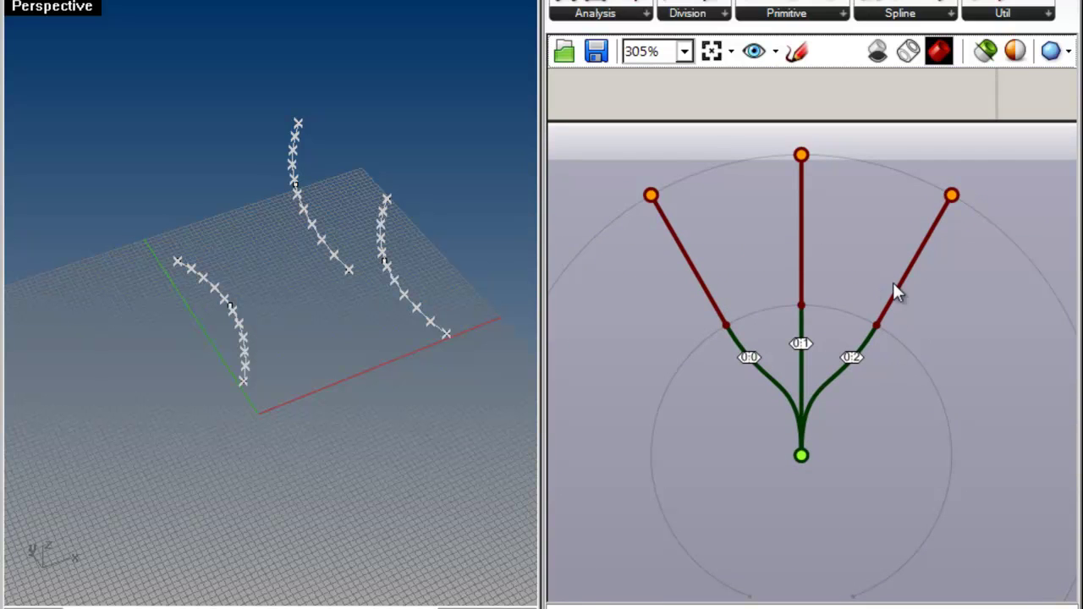
pyautogui.scroll(-3, 831, 356)
pyautogui.scroll(5, 785, 354)
pyautogui.scroll(-8, 901, 314)
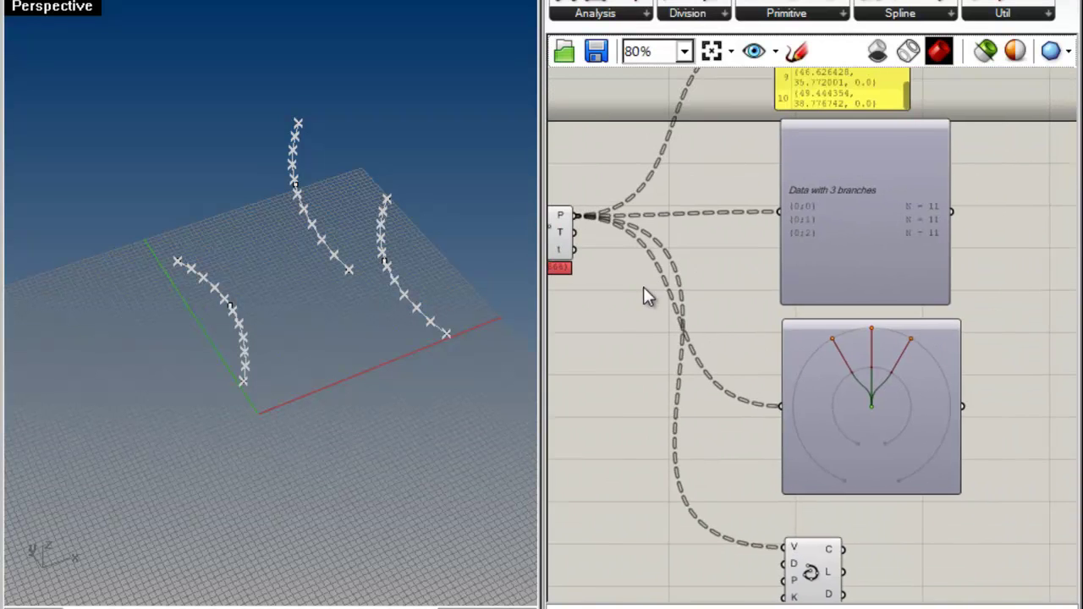
# Step: Apply Simplify to the P output once more and inspect the centre of the simplified tree diagram
pyautogui.scroll(1, 645, 287)
pyautogui.rightClick(626, 184)
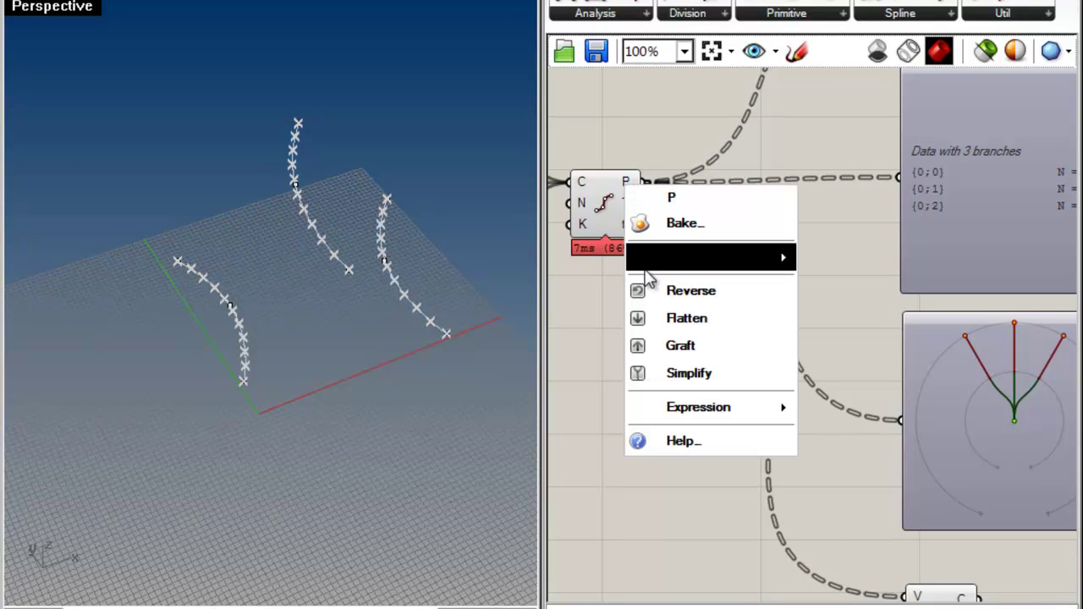
pyautogui.click(665, 379)
pyautogui.moveTo(818, 347); pyautogui.dragTo(561, 346, button='right')
pyautogui.scroll(5, 762, 406)
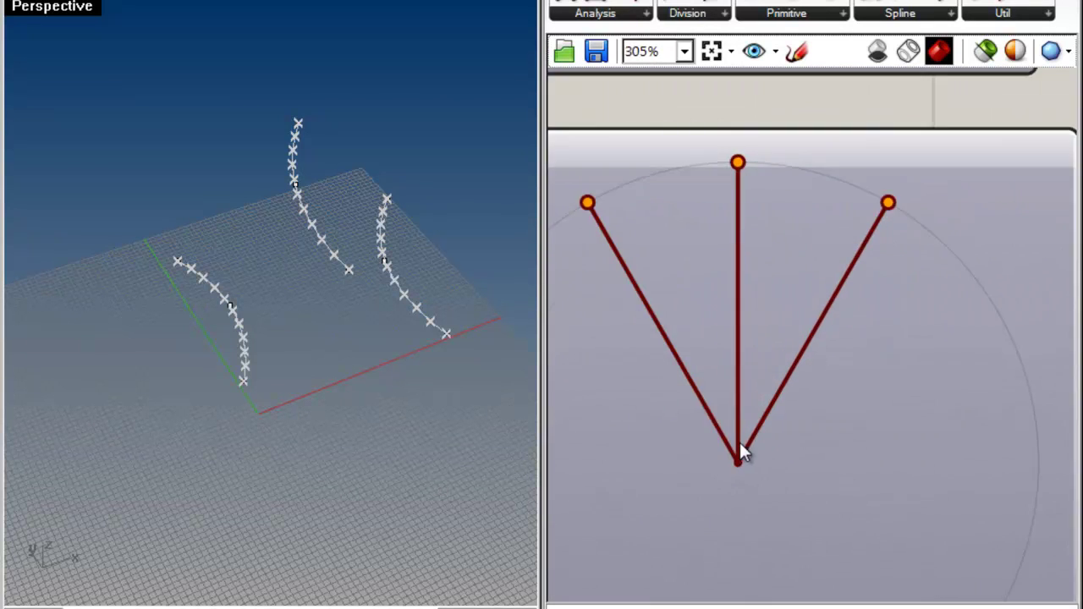
pyautogui.scroll(-5, 733, 494)
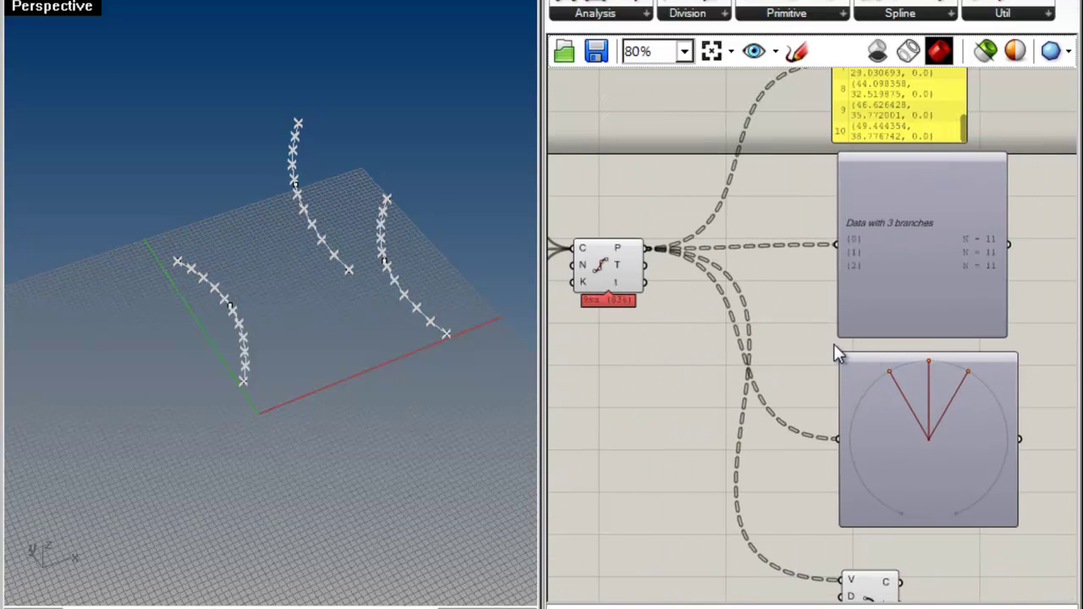
# Step: Turn off Simplify on the Divide component's P output so both Param Viewers receive the unsimplified paths
pyautogui.scroll(3, 631, 259)
pyautogui.rightClick(638, 253)
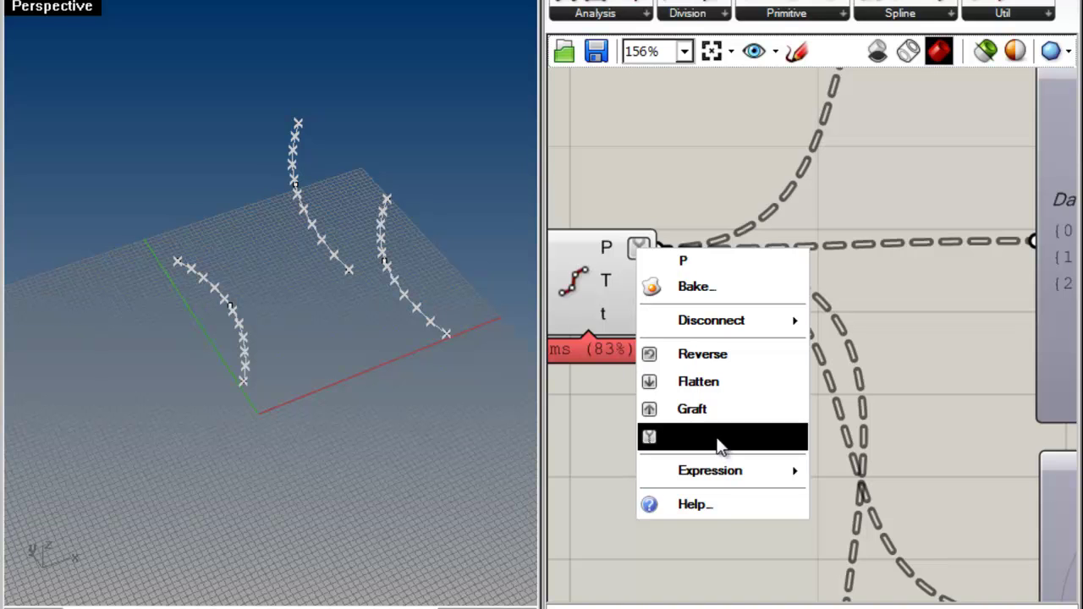
pyautogui.click(715, 438)
pyautogui.scroll(-4, 838, 259)
pyautogui.moveTo(833, 248); pyautogui.dragTo(713, 262, button='right')
pyautogui.moveTo(801, 456); pyautogui.dragTo(825, 468)
pyautogui.click(906, 450)
# Step: Examine the three divided curves and their points from several angles in the Perspective viewport
pyautogui.moveTo(201, 332); pyautogui.dragTo(42, 281, button='right')
pyautogui.moveTo(239, 275); pyautogui.dragTo(267, 416, button='right')
pyautogui.moveTo(451, 330); pyautogui.dragTo(428, 284, button='right')
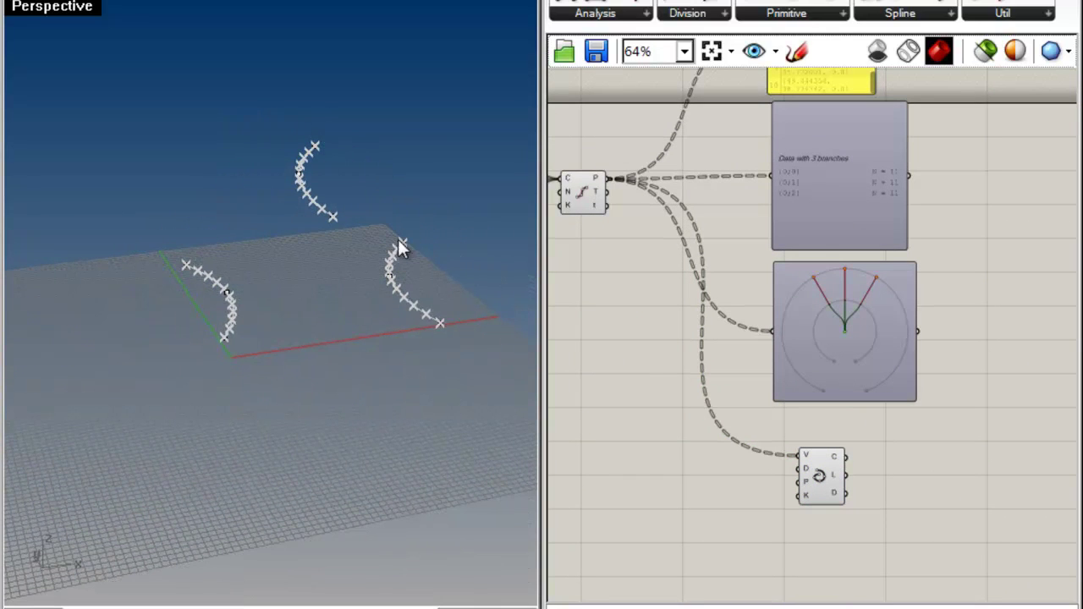
pyautogui.moveTo(233, 286); pyautogui.dragTo(265, 459, button='right')
pyautogui.moveTo(308, 391); pyautogui.dragTo(330, 431, button='right')
pyautogui.moveTo(227, 384); pyautogui.dragTo(411, 374, button='right')
pyautogui.moveTo(831, 427); pyautogui.dragTo(865, 466, button='right')
pyautogui.click(858, 523)
pyautogui.click(962, 461)
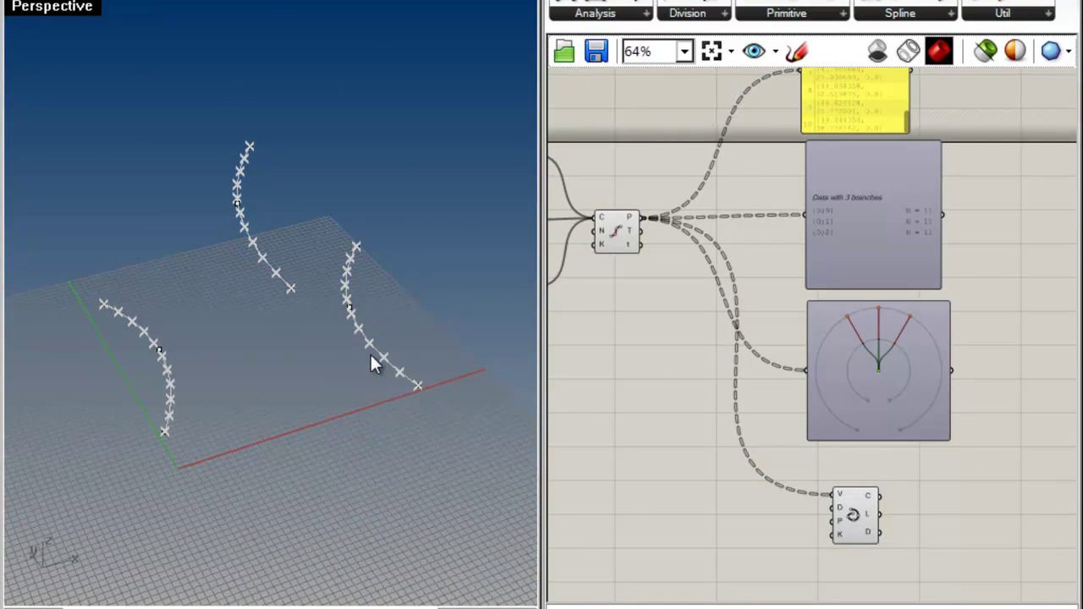
pyautogui.moveTo(373, 364); pyautogui.dragTo(173, 467, button='right')
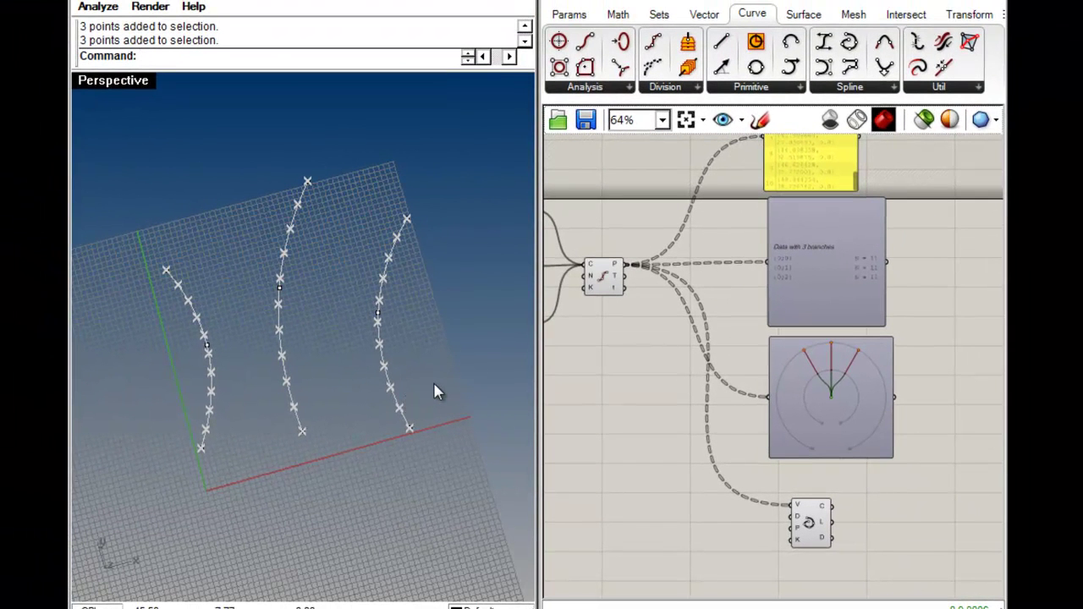
pyautogui.moveTo(729, 292); pyautogui.dragTo(768, 316, button='right')
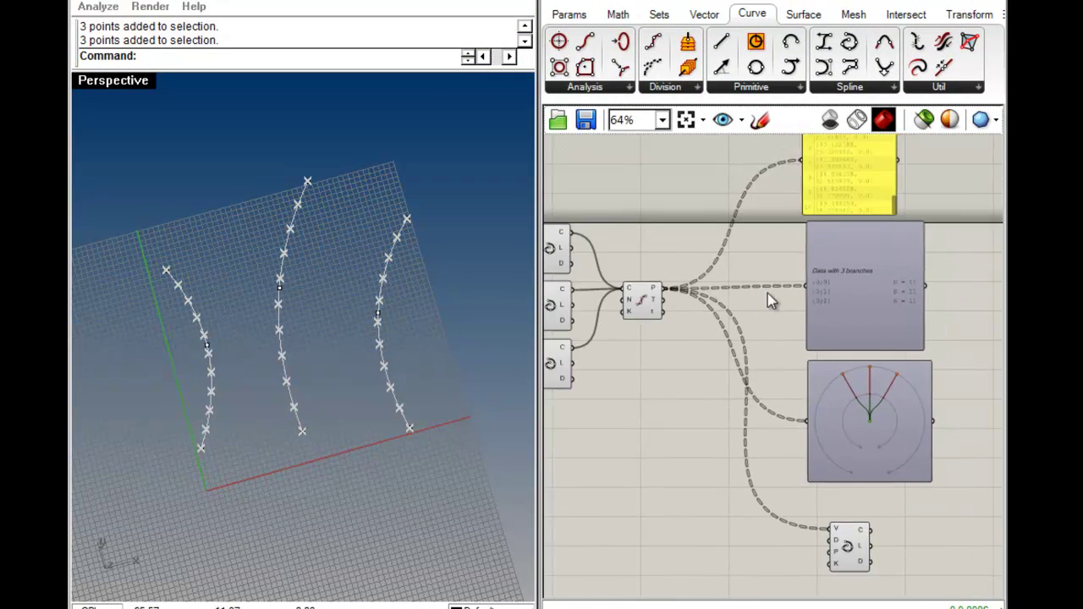
# Step: Place a Flatten Tree component beside the Divide component, and delete it again
pyautogui.click(657, 16)
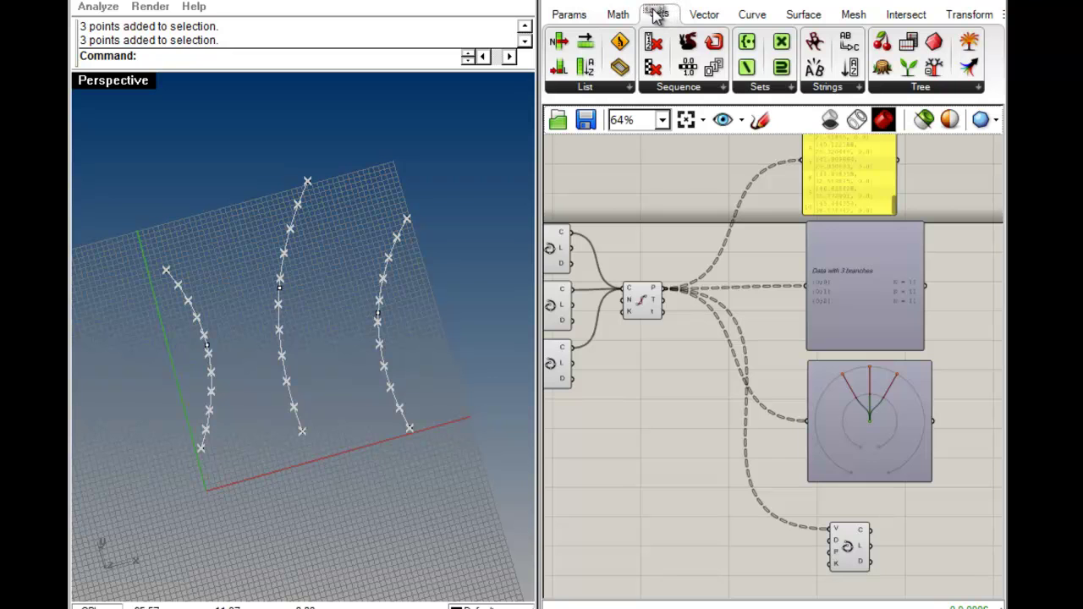
pyautogui.click(978, 88)
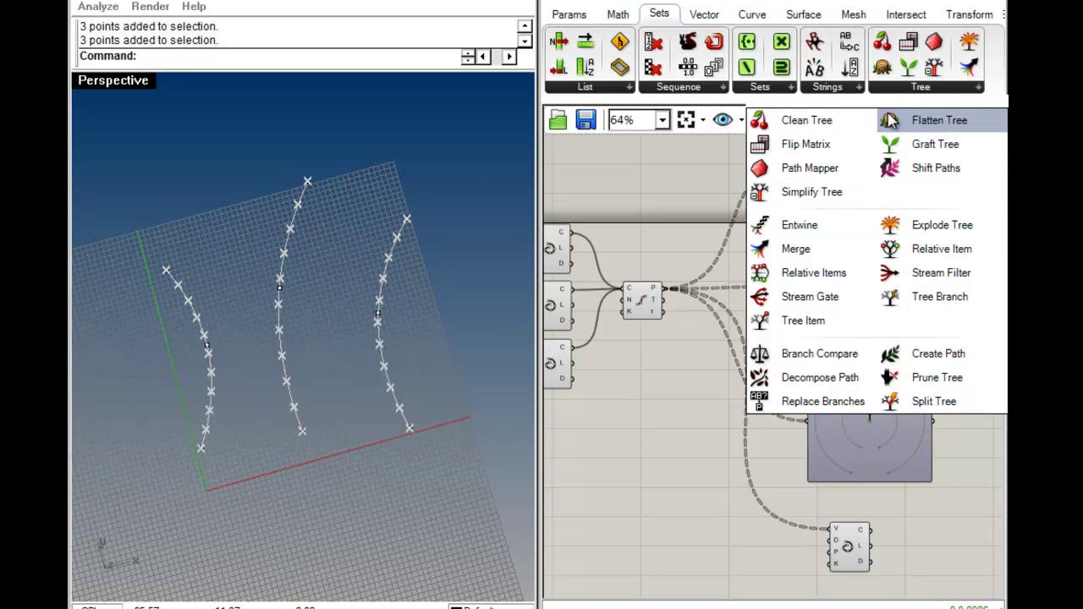
pyautogui.moveTo(916, 126); pyautogui.dragTo(715, 324)
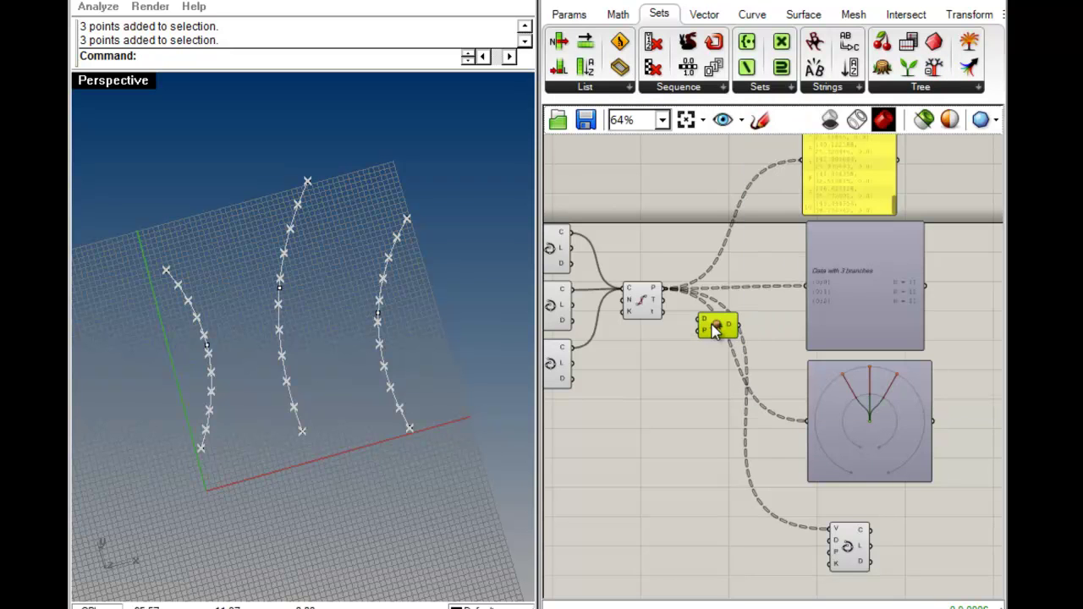
pyautogui.rightClick(660, 293)
pyautogui.click(636, 382)
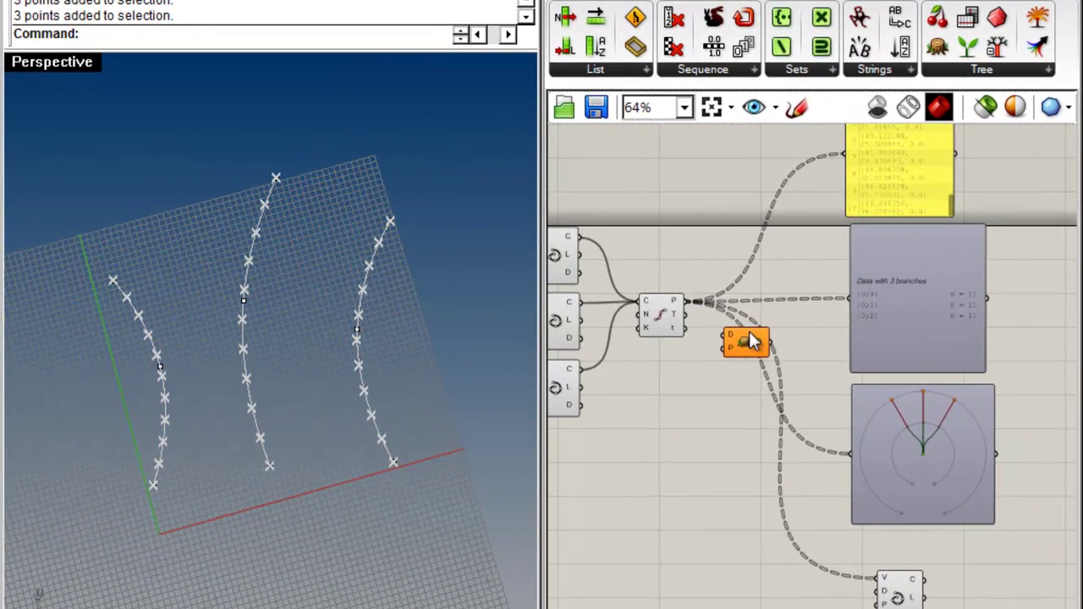
pyautogui.click(749, 342)
pyautogui.scroll(3, 748, 345)
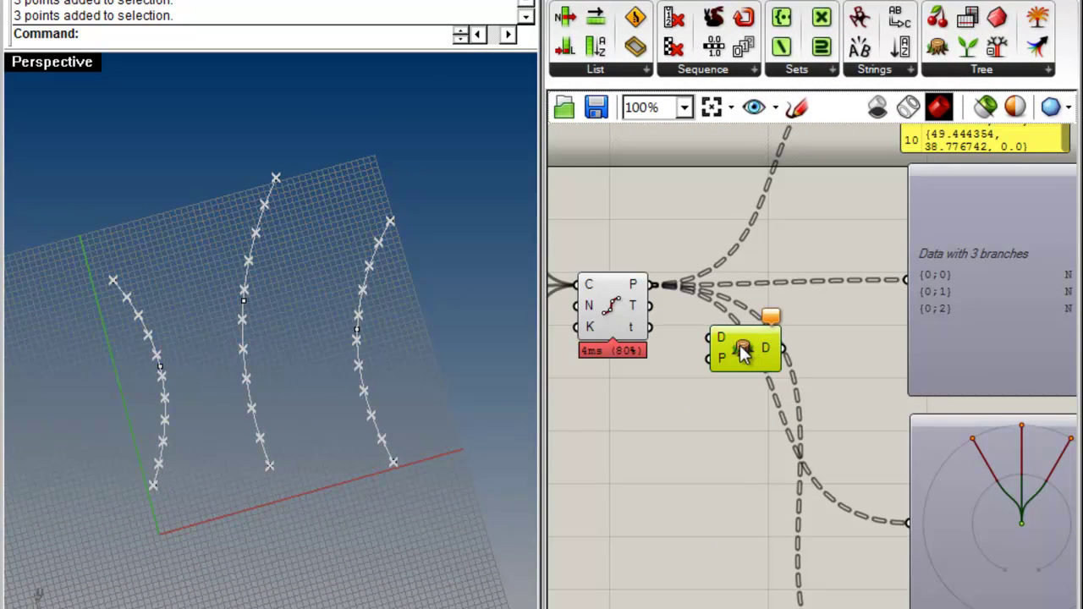
pyautogui.press('Delete')
# Step: Add a Flip Matrix component below the Divide component and feed it the divided points from the P output
pyautogui.moveTo(824, 440); pyautogui.dragTo(755, 335, button='right')
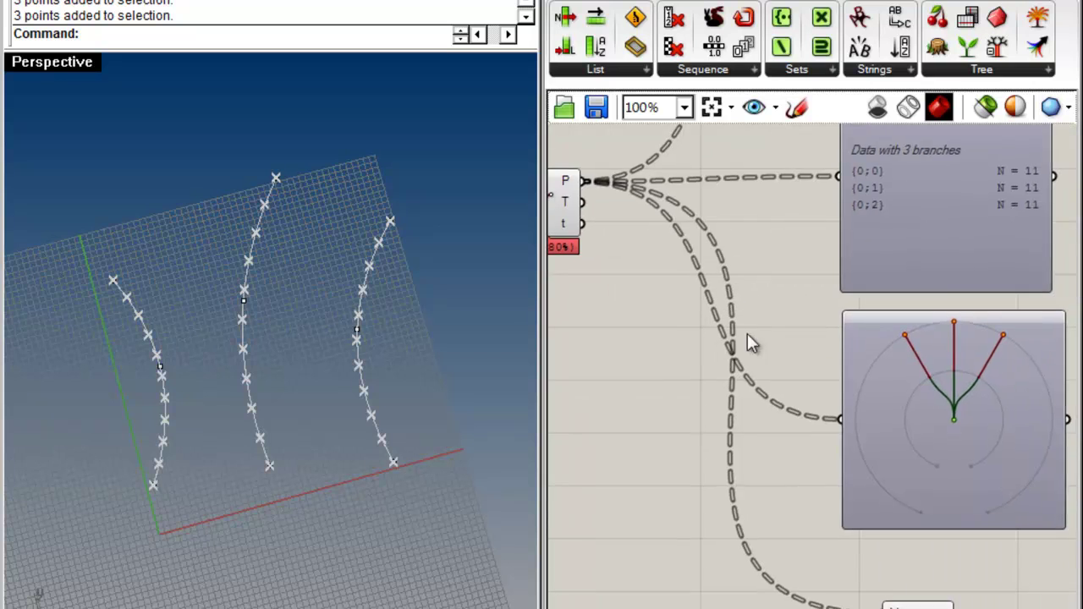
pyautogui.scroll(-3, 757, 342)
pyautogui.moveTo(778, 506); pyautogui.dragTo(763, 493)
pyautogui.click(782, 517)
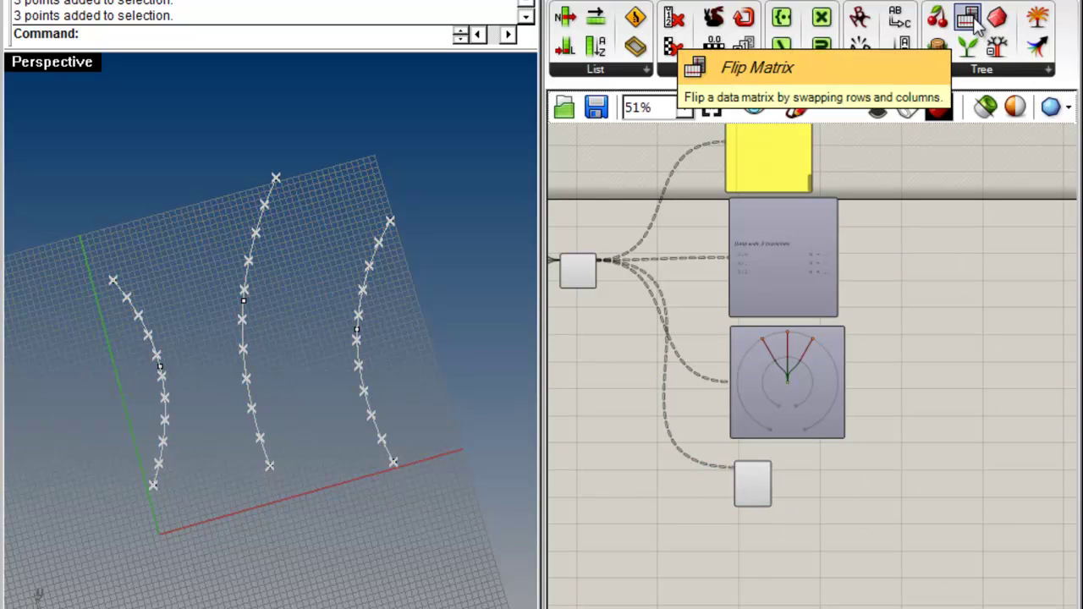
pyautogui.moveTo(973, 20); pyautogui.dragTo(819, 228)
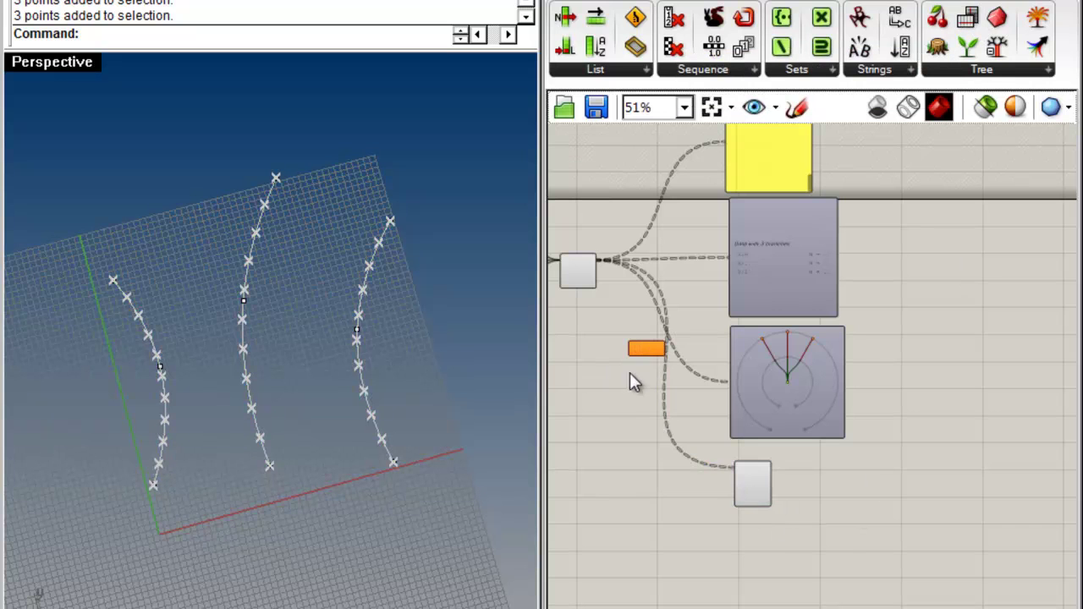
pyautogui.scroll(5, 647, 348)
pyautogui.scroll(-4, 616, 273)
pyautogui.moveTo(617, 273); pyautogui.dragTo(804, 292, button='right')
pyautogui.moveTo(804, 292); pyautogui.dragTo(741, 192)
pyautogui.moveTo(860, 271); pyautogui.dragTo(746, 399, button='right')
pyautogui.moveTo(727, 496); pyautogui.dragTo(695, 490, button='right')
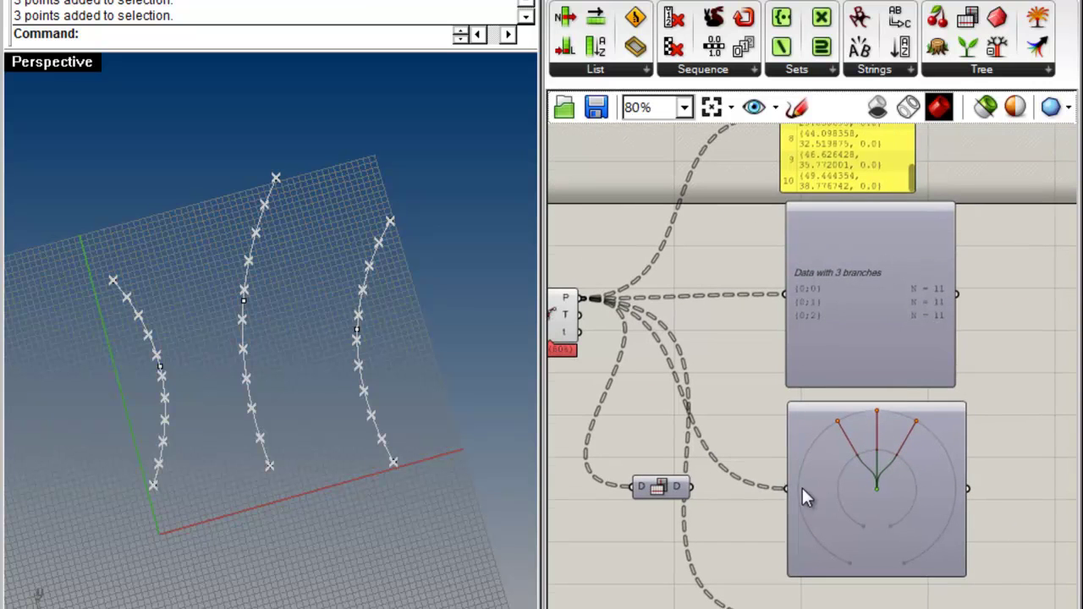
# Step: Feed the Flip Matrix output into the text Param Viewer in place of the Divide points, and inspect the branch list
pyautogui.moveTo(691, 483); pyautogui.dragTo(776, 297)
pyautogui.keyDown('ctrl'); pyautogui.moveTo(690, 486); pyautogui.dragTo(776, 292); pyautogui.keyUp('ctrl')
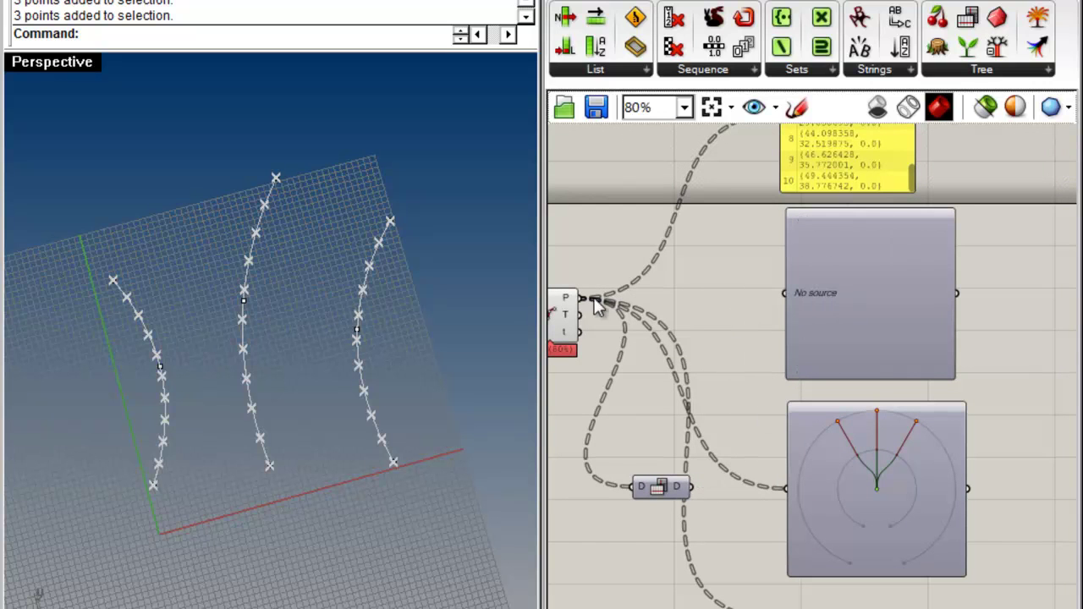
pyautogui.moveTo(581, 299); pyautogui.dragTo(785, 293)
pyautogui.scroll(1, 945, 288)
pyautogui.scroll(1, 945, 294)
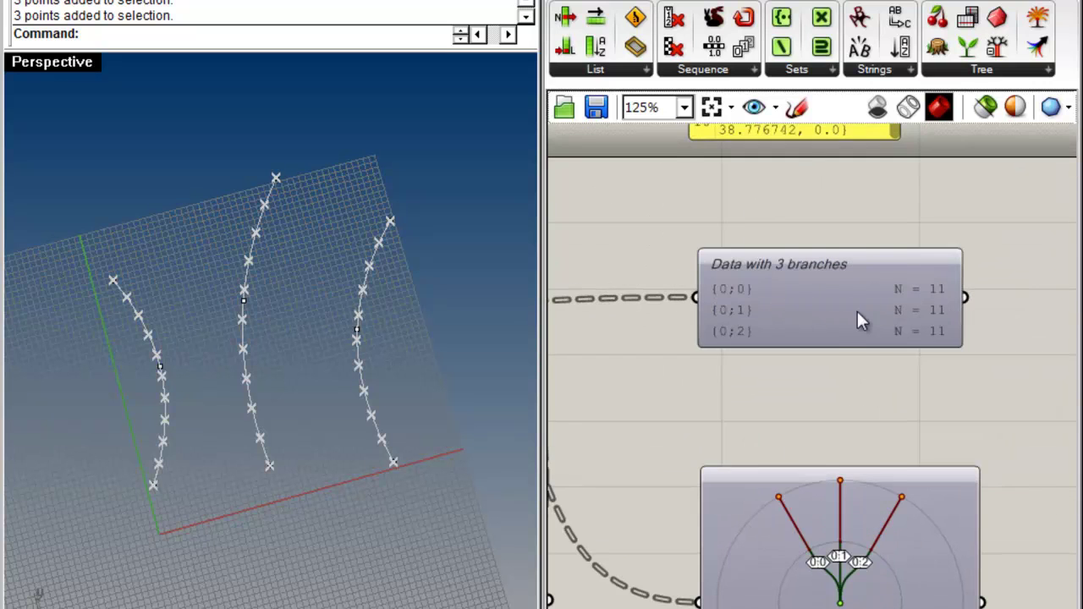
pyautogui.moveTo(853, 278); pyautogui.dragTo(702, 580)
pyautogui.moveTo(970, 365); pyautogui.dragTo(762, 426, button='right')
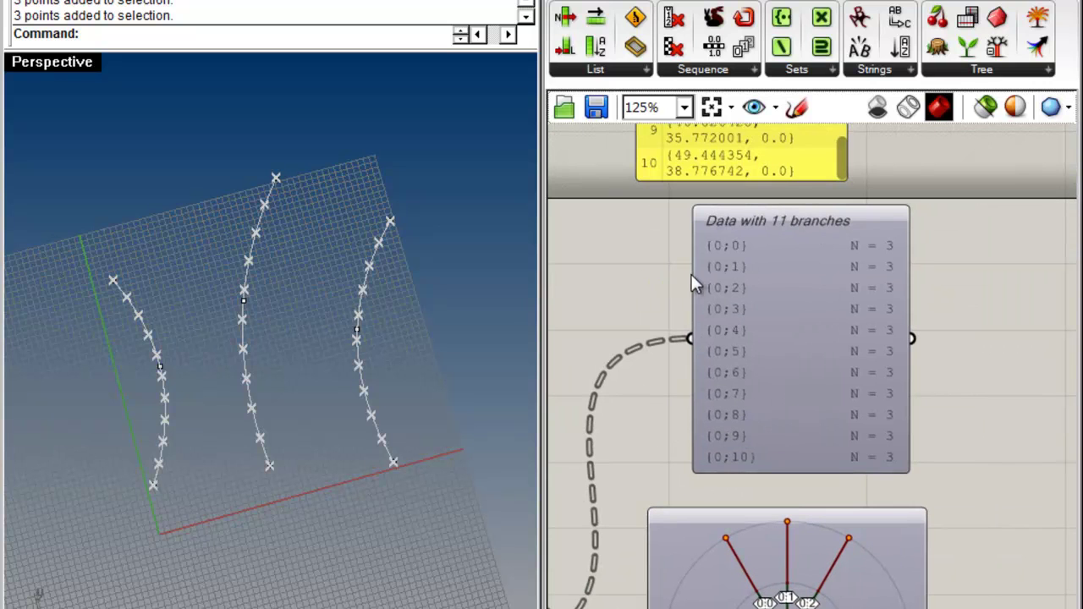
pyautogui.moveTo(692, 279); pyautogui.dragTo(648, 271)
# Step: Feed the Flip Matrix output into the tree-diagram Param Viewer and inspect the flipped tree structure
pyautogui.scroll(-4, 693, 309)
pyautogui.scroll(3, 693, 377)
pyautogui.moveTo(720, 331); pyautogui.dragTo(827, 337)
pyautogui.moveTo(930, 364); pyautogui.dragTo(787, 422, button='right')
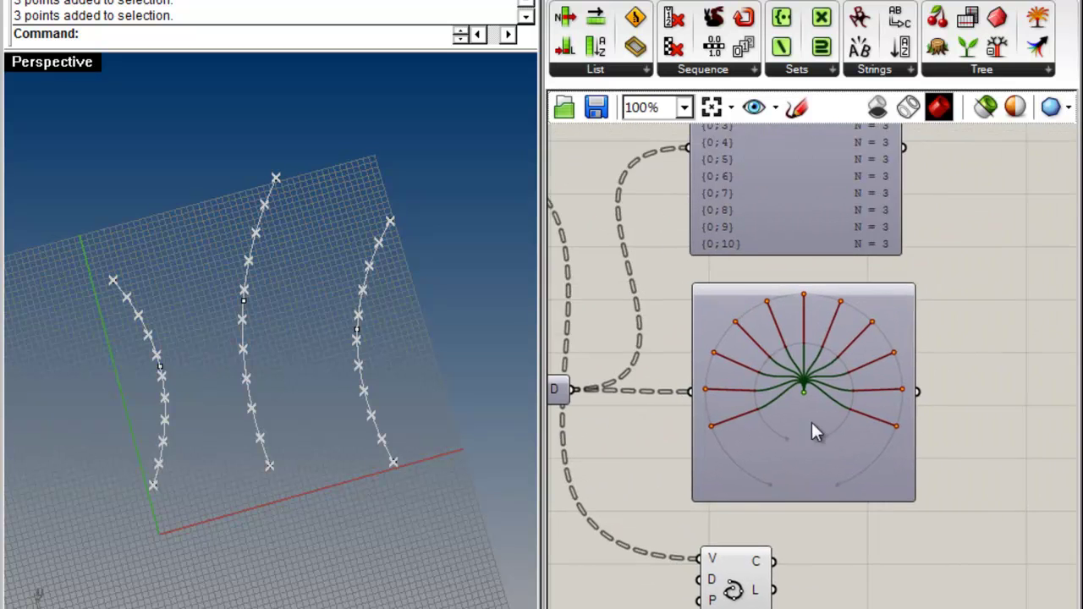
pyautogui.scroll(2, 788, 414)
pyautogui.scroll(-4, 851, 360)
# Step: Connect the Flip Matrix output to the yellow panel and read through its list of points
pyautogui.moveTo(642, 338); pyautogui.dragTo(725, 554, button='right')
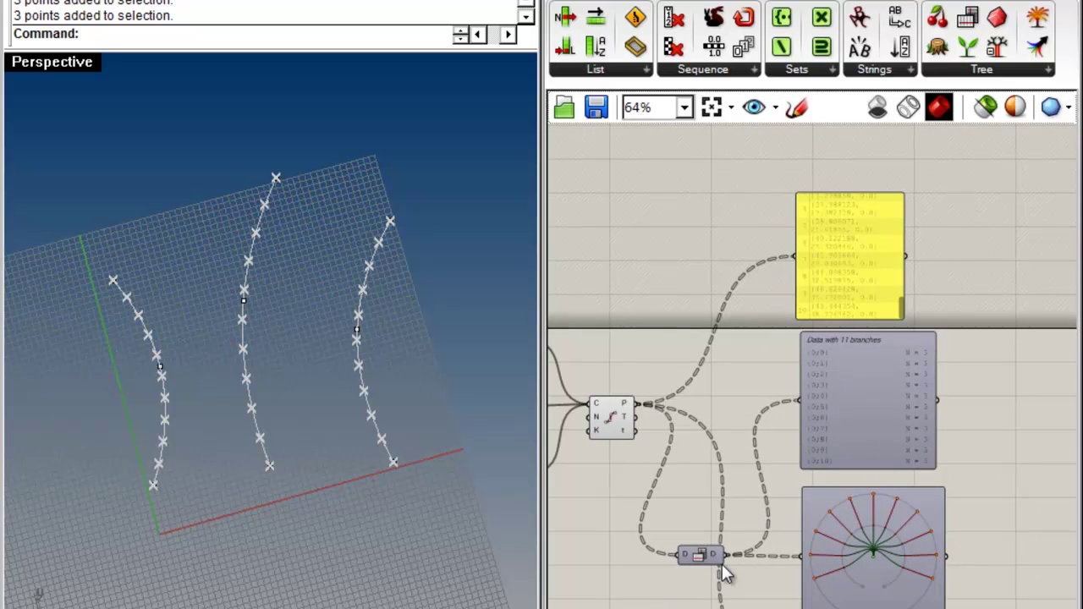
pyautogui.scroll(3, 781, 302)
pyautogui.moveTo(764, 405); pyautogui.dragTo(768, 249)
pyautogui.scroll(-2, 815, 291)
pyautogui.moveTo(815, 290); pyautogui.dragTo(923, 250, button='right')
pyautogui.moveTo(728, 608); pyautogui.dragTo(757, 269)
pyautogui.scroll(3, 918, 182)
pyautogui.moveTo(869, 284); pyautogui.dragTo(869, 495)
pyautogui.scroll(-5, 650, 338)
# Step: Connect the Flip Matrix output to the Interpolate component's V input and examine the resulting curves in the Perspective viewport
pyautogui.moveTo(755, 303); pyautogui.dragTo(788, 158, button='right')
pyautogui.moveTo(720, 367); pyautogui.dragTo(691, 429)
pyautogui.moveTo(829, 470); pyautogui.dragTo(830, 475)
pyautogui.moveTo(707, 425); pyautogui.dragTo(730, 313)
pyautogui.moveTo(493, 450); pyautogui.dragTo(377, 254, button='right')
pyautogui.moveTo(852, 500); pyautogui.dragTo(844, 527)
pyautogui.click(762, 513)
pyautogui.moveTo(286, 442); pyautogui.dragTo(229, 380, button='right')
pyautogui.moveTo(722, 304); pyautogui.dragTo(733, 324)
pyautogui.click(722, 367)
pyautogui.click(733, 405)
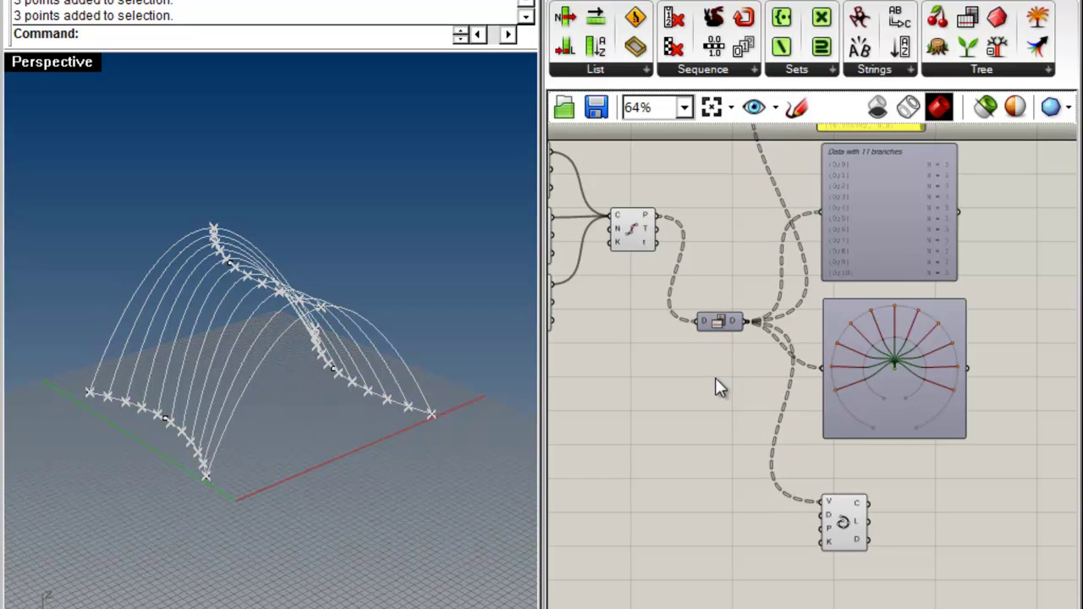
# Step: Spread out the wiring by shifting the Divide component slightly and moving Flip Matrix lower on the canvas
pyautogui.moveTo(732, 398); pyautogui.dragTo(704, 435, button='right')
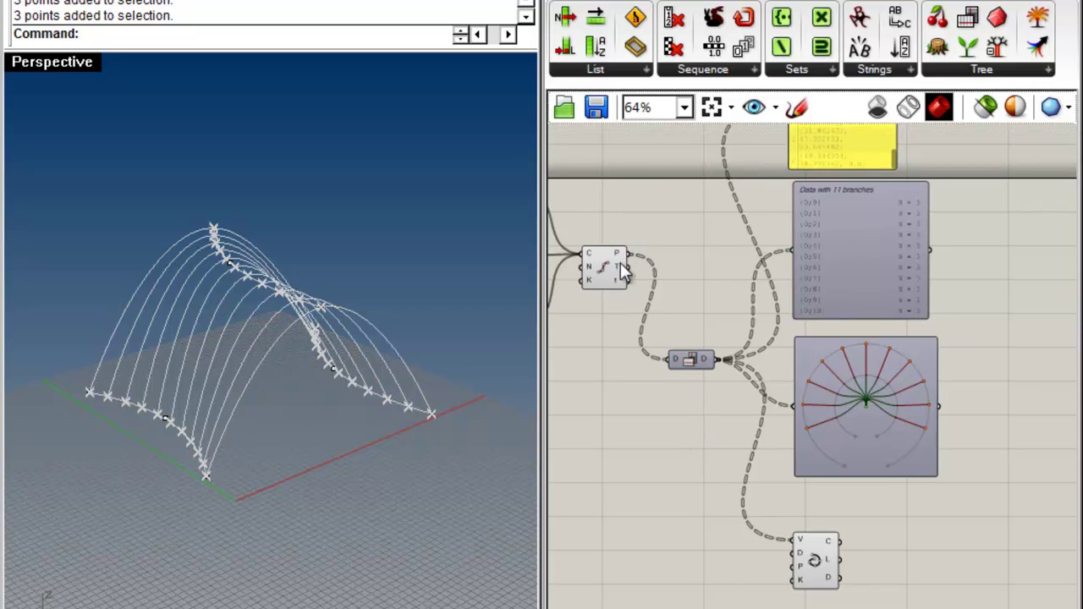
pyautogui.moveTo(605, 280); pyautogui.dragTo(596, 279)
pyautogui.moveTo(693, 365); pyautogui.dragTo(670, 401)
pyautogui.click(777, 403)
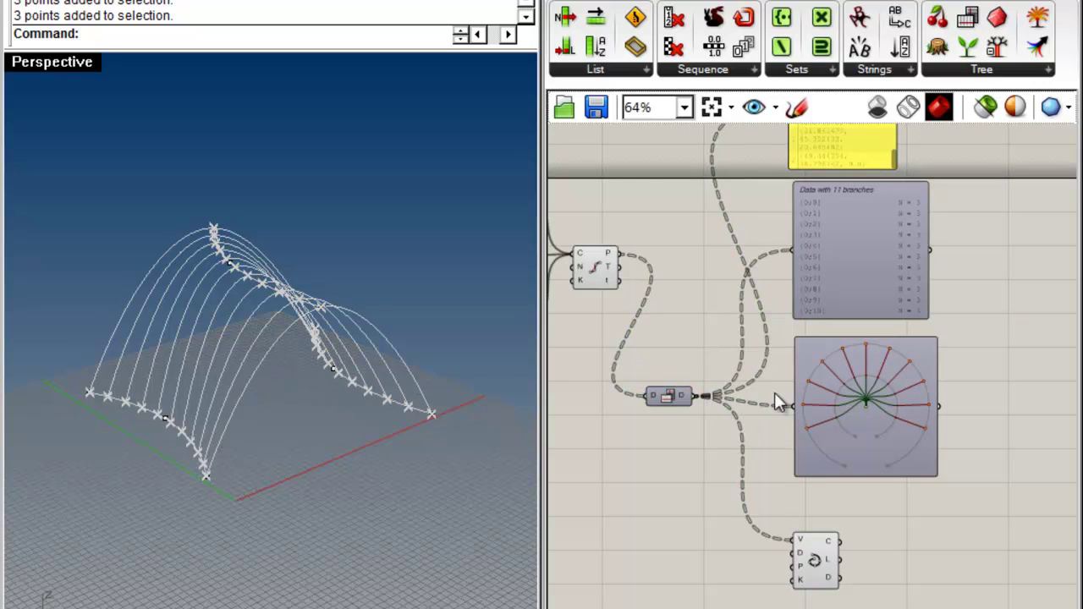
# Step: Graft the Divide component's P output and inspect the grafted branches in the tree-diagram Param Viewer
pyautogui.rightClick(616, 253)
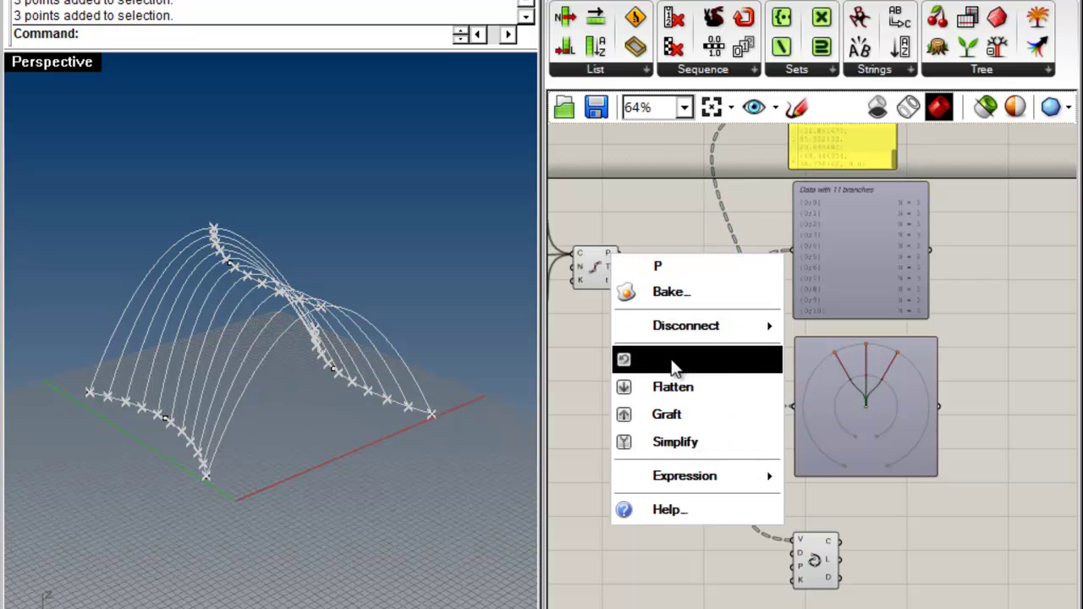
pyautogui.click(668, 413)
pyautogui.moveTo(866, 397); pyautogui.dragTo(771, 405, button='right')
pyautogui.scroll(4, 771, 407)
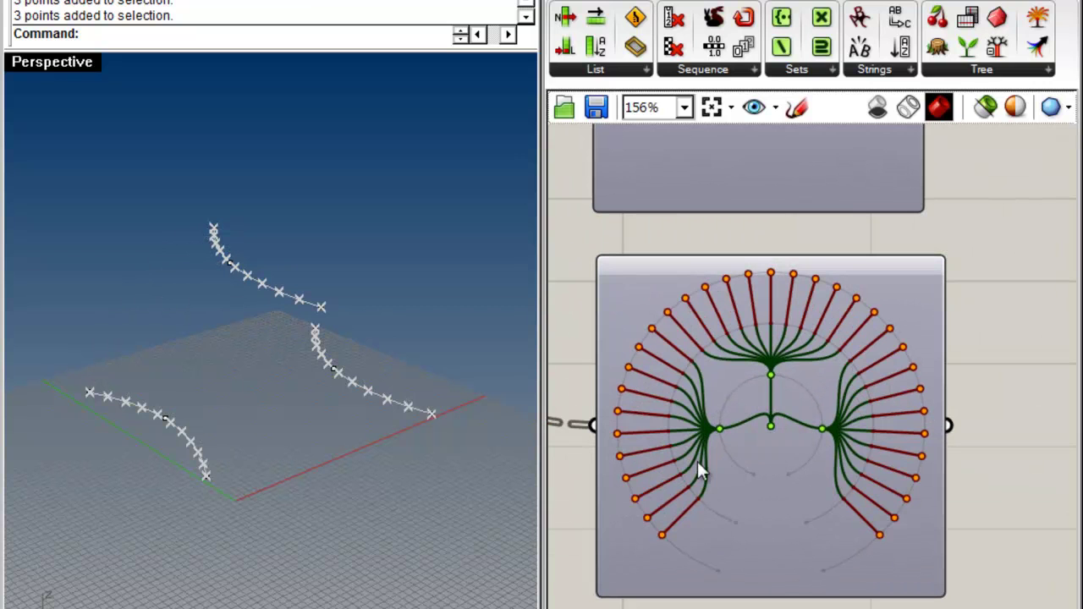
pyautogui.scroll(-4, 765, 435)
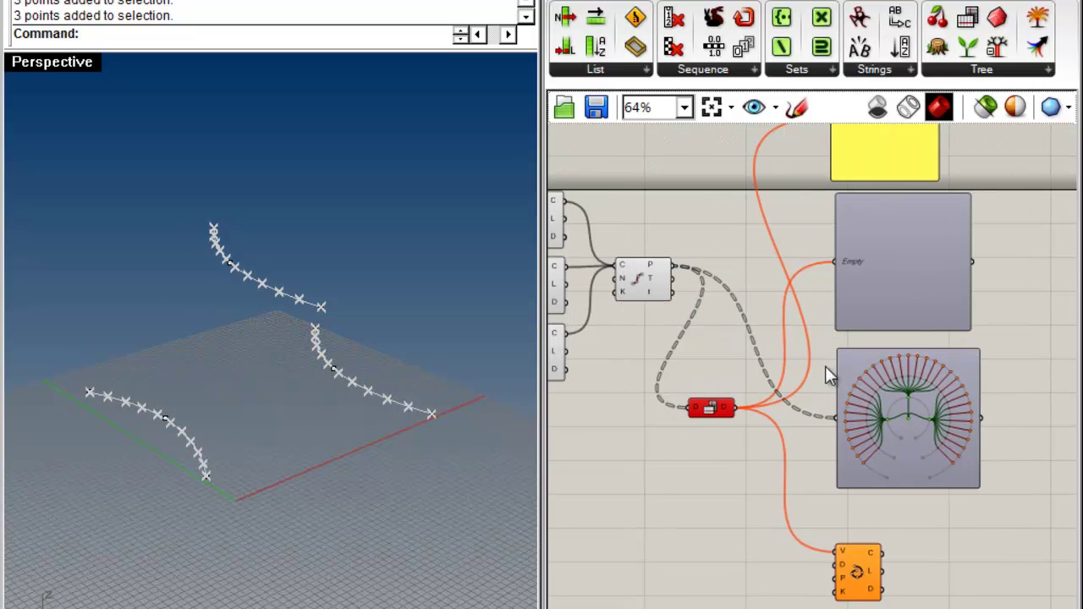
# Step: Disconnect the tree-diagram Param Viewer from the P output and remove the graft from P
pyautogui.keyDown('ctrl'); pyautogui.moveTo(833, 415); pyautogui.dragTo(686, 283); pyautogui.keyUp('ctrl')
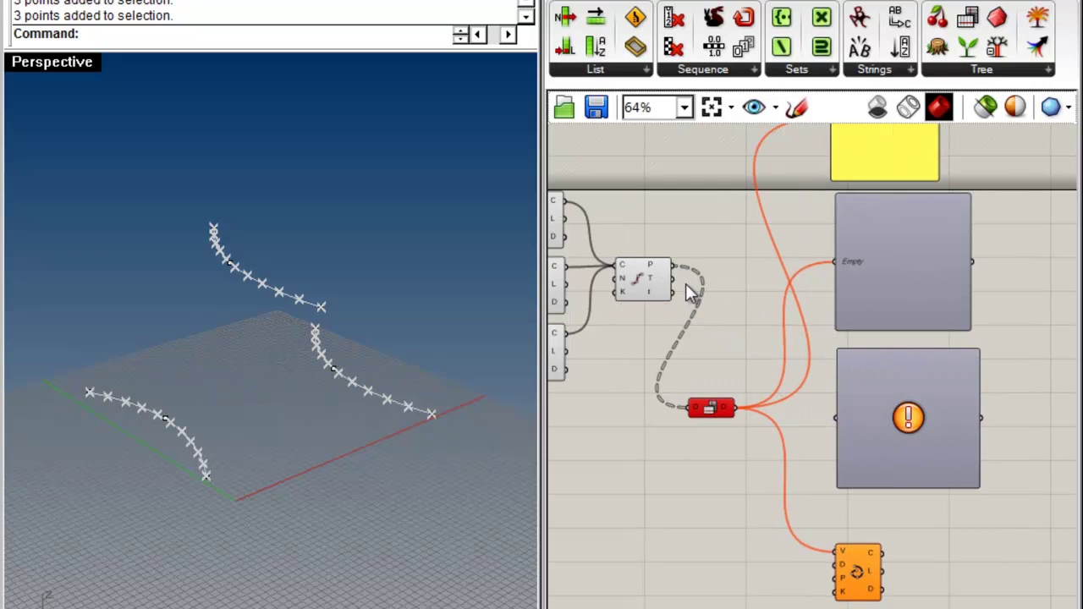
pyautogui.scroll(4, 709, 413)
pyautogui.scroll(-2, 709, 413)
pyautogui.click(743, 385)
pyautogui.moveTo(742, 382); pyautogui.dragTo(783, 390)
pyautogui.click(718, 248)
pyautogui.rightClick(649, 159)
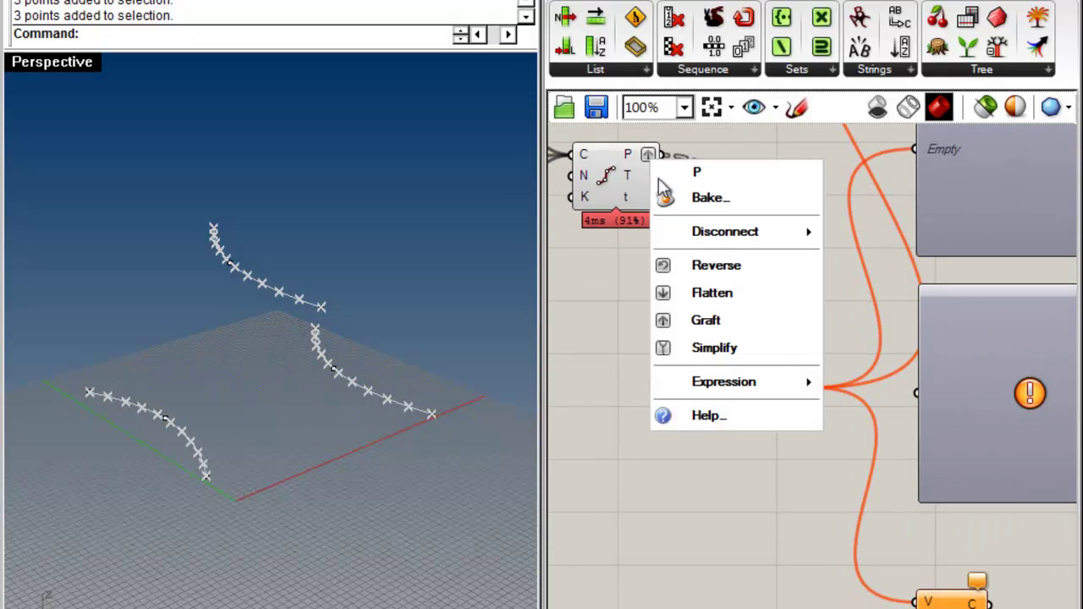
pyautogui.click(689, 322)
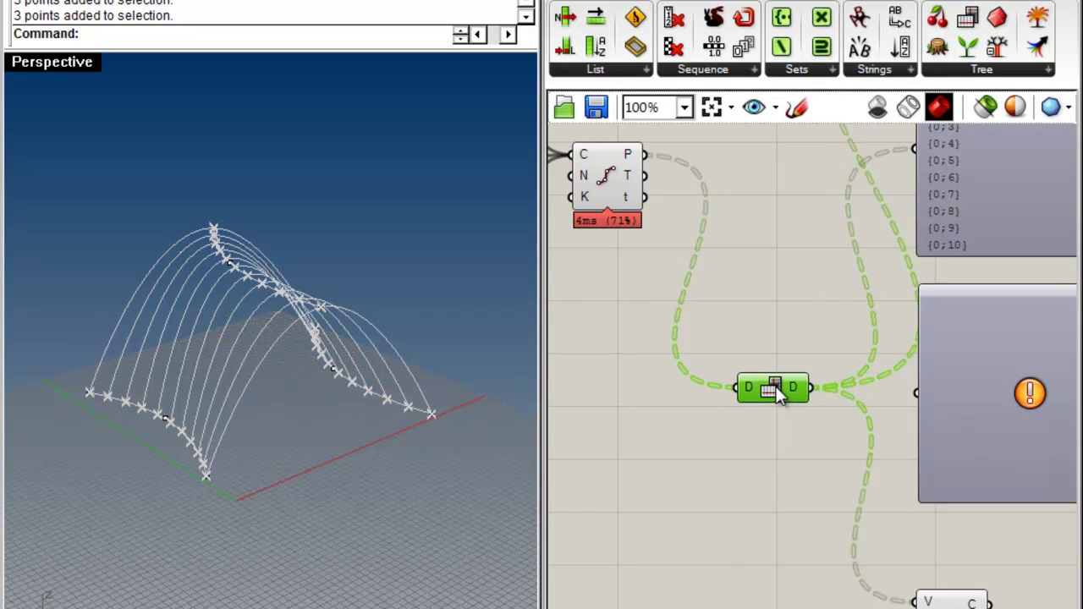
# Step: Reposition Flip Matrix, reconnect its output to the tree-diagram Param Viewer, and view the interpolated curves from another angle
pyautogui.moveTo(785, 388); pyautogui.dragTo(760, 389)
pyautogui.moveTo(815, 325); pyautogui.dragTo(694, 444, button='right')
pyautogui.scroll(-2, 694, 444)
pyautogui.moveTo(208, 303); pyautogui.dragTo(266, 337, button='right')
pyautogui.moveTo(681, 433); pyautogui.dragTo(820, 444, button='right')
# Step: Turn off the preview of the Divide component to hide its point markers
pyautogui.rightClick(705, 353)
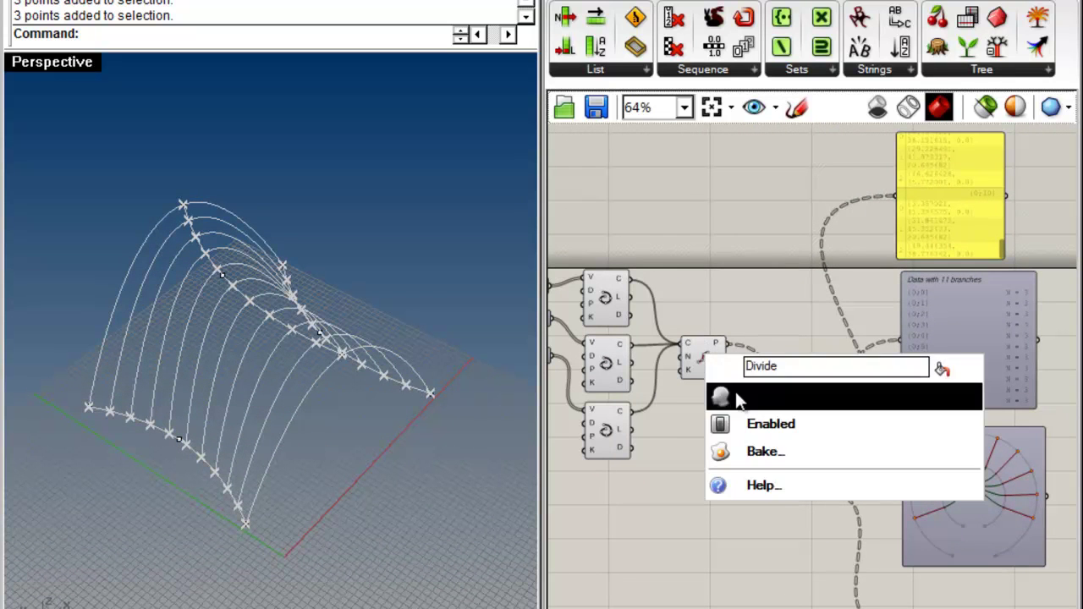
pyautogui.click(728, 395)
pyautogui.scroll(-3, 762, 353)
pyautogui.moveTo(734, 552); pyautogui.dragTo(749, 563)
pyautogui.click(816, 548)
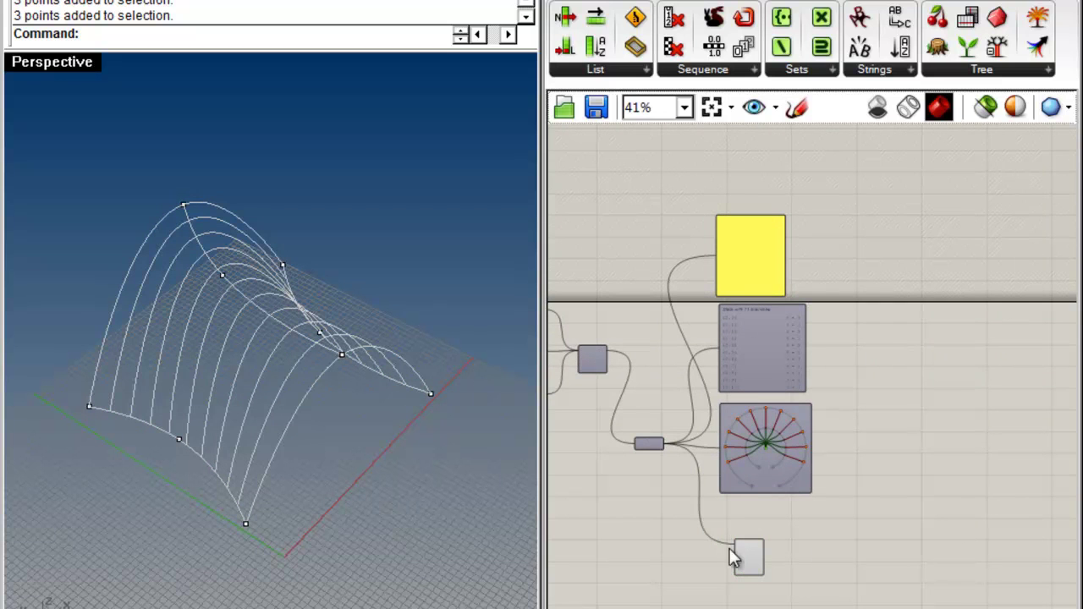
# Step: Duplicate the Divide component next to the lower Interpolate component and connect the interpolated curves to its C input
pyautogui.moveTo(1011, 520); pyautogui.dragTo(928, 409, button='right')
pyautogui.scroll(3, 677, 448)
pyautogui.moveTo(670, 443); pyautogui.dragTo(697, 460)
pyautogui.click(767, 443)
pyautogui.scroll(-3, 768, 452)
pyautogui.keyDown('alt'); pyautogui.moveTo(692, 267); pyautogui.dragTo(911, 437); pyautogui.keyUp('alt')
pyautogui.scroll(4, 899, 459)
pyautogui.moveTo(765, 370); pyautogui.dragTo(765, 368)
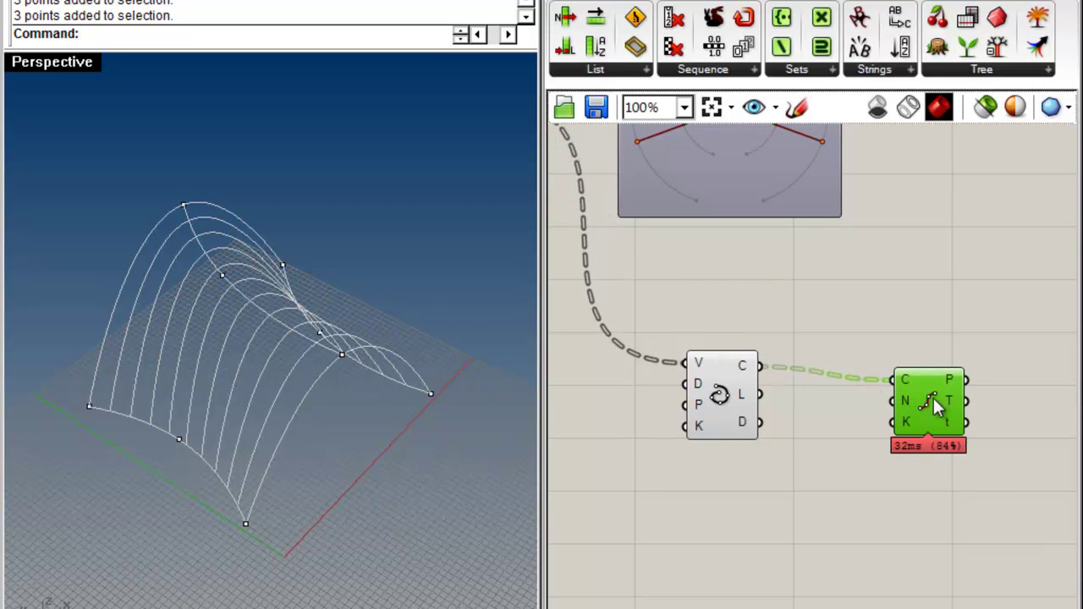
pyautogui.moveTo(934, 395); pyautogui.dragTo(888, 401)
pyautogui.click(866, 344)
pyautogui.moveTo(866, 344); pyautogui.dragTo(798, 361, button='right')
pyautogui.moveTo(813, 422); pyautogui.dragTo(788, 405)
# Step: Duplicate the Flip Matrix and Interpolate components and chain them after the second Divide component to generate the cross curves
pyautogui.scroll(-1, 774, 372)
pyautogui.moveTo(763, 343); pyautogui.dragTo(846, 348, button='right')
pyautogui.scroll(-1, 849, 341)
pyautogui.keyDown('alt'); pyautogui.moveTo(595, 201); pyautogui.dragTo(897, 383); pyautogui.keyUp('alt')
pyautogui.keyDown('alt'); pyautogui.moveTo(740, 398); pyautogui.dragTo(977, 419); pyautogui.keyUp('alt')
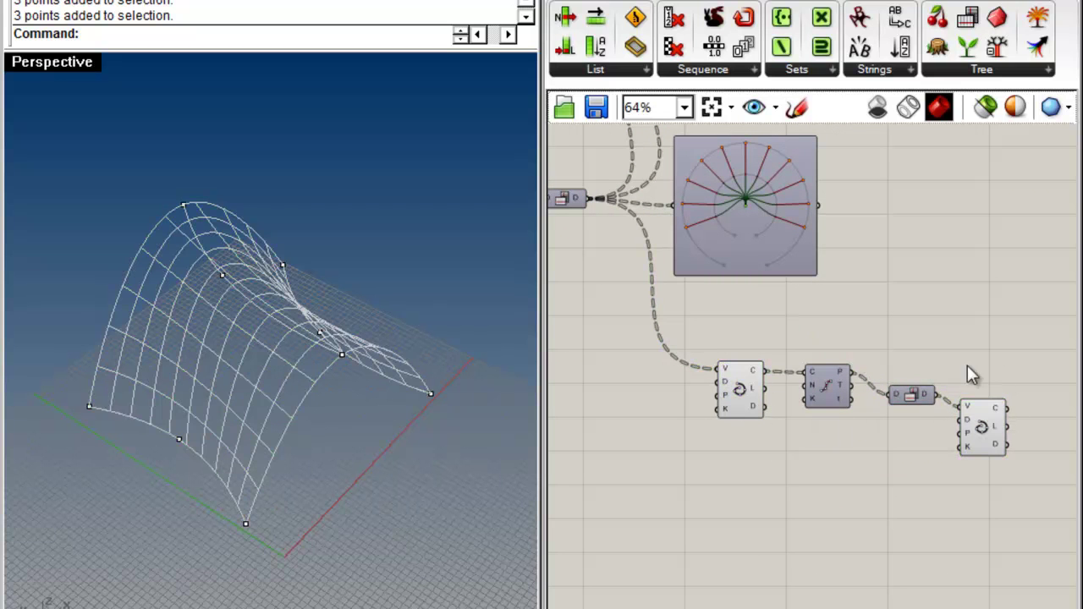
pyautogui.scroll(6, 306, 346)
pyautogui.moveTo(305, 345); pyautogui.dragTo(240, 362, button='right')
pyautogui.scroll(-6, 239, 361)
# Step: Turn off the preview of the three initial Interpolate components
pyautogui.moveTo(577, 195); pyautogui.dragTo(940, 456, button='right')
pyautogui.moveTo(788, 483); pyautogui.dragTo(749, 217)
pyautogui.middleClick(837, 213)
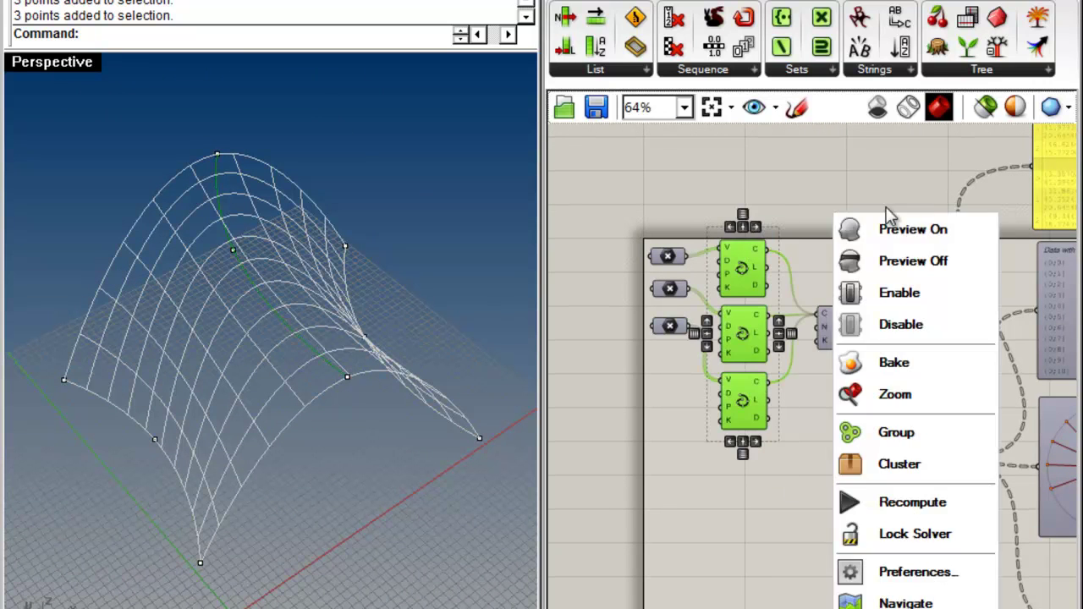
pyautogui.click(921, 263)
# Step: Move the last Interpolate component lower, and highlight the curves of the first and second grid directions by selecting their components
pyautogui.moveTo(1030, 399); pyautogui.dragTo(686, 341, button='right')
pyautogui.scroll(-2, 686, 341)
pyautogui.moveTo(891, 522); pyautogui.dragTo(884, 552)
pyautogui.click(807, 524)
pyautogui.click(740, 508)
pyautogui.moveTo(454, 513); pyautogui.dragTo(436, 397, button='right')
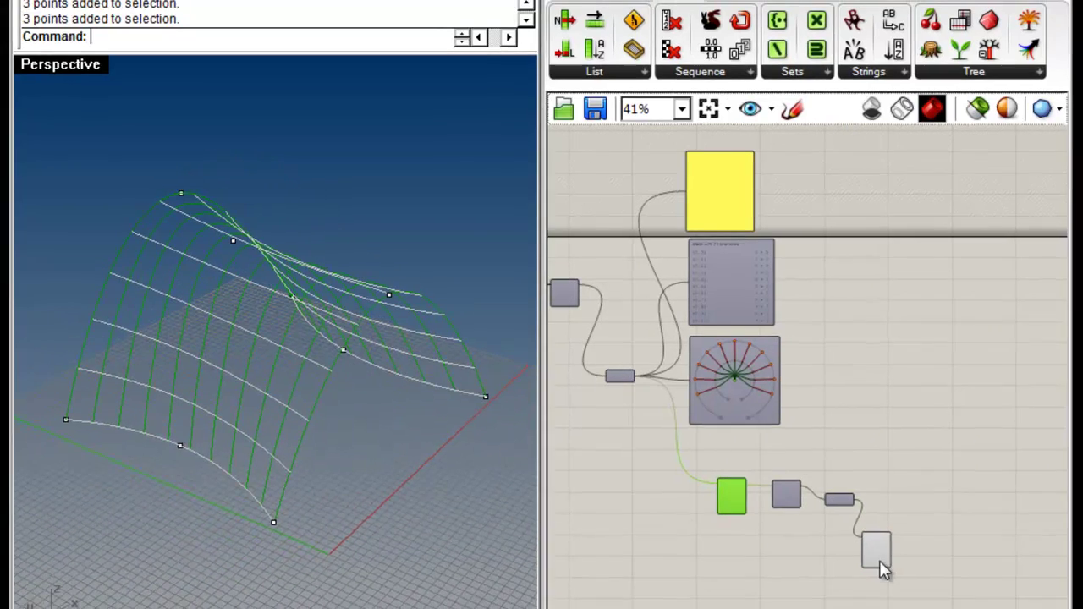
pyautogui.click(880, 561)
# Step: Rearrange the second Divide, Flip Matrix and Interpolate components in a row below the first curve-interpolating component
pyautogui.moveTo(897, 577); pyautogui.dragTo(783, 486)
pyautogui.moveTo(789, 489); pyautogui.dragTo(773, 550)
pyautogui.moveTo(747, 512); pyautogui.dragTo(745, 512)
pyautogui.click(822, 541)
pyautogui.moveTo(819, 564); pyautogui.dragTo(825, 546)
pyautogui.click(856, 480)
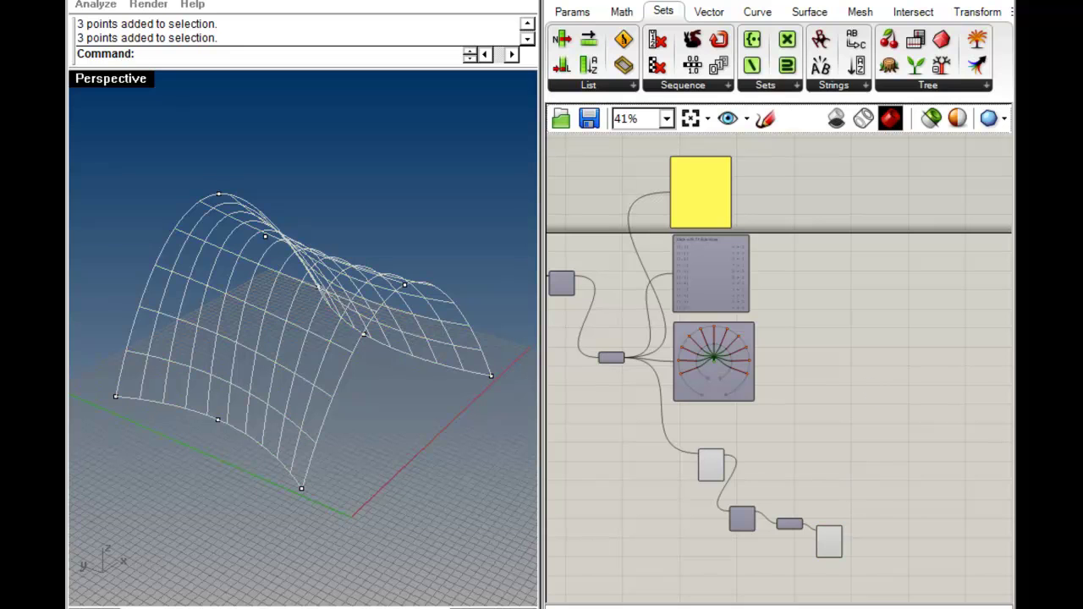
# Step: Add a Pipe component and connect the first-direction interpolated curves to its curve input
pyautogui.click(799, 10)
pyautogui.moveTo(702, 58); pyautogui.dragTo(854, 457)
pyautogui.moveTo(724, 455); pyautogui.dragTo(725, 456)
pyautogui.scroll(3, 791, 457)
pyautogui.moveTo(792, 457); pyautogui.dragTo(768, 353, button='right')
pyautogui.scroll(1, 767, 353)
pyautogui.moveTo(929, 357); pyautogui.dragTo(943, 362)
pyautogui.click(914, 423)
# Step: Duplicate the Pipe component, connect the cross-direction curves to the copy, and align both Pipe components
pyautogui.moveTo(911, 434); pyautogui.dragTo(956, 350, button='right')
pyautogui.moveTo(968, 278); pyautogui.dragTo(839, 288, button='right')
pyautogui.moveTo(850, 288); pyautogui.dragTo(943, 282)
pyautogui.keyDown('alt'); pyautogui.moveTo(946, 281); pyautogui.dragTo(957, 482); pyautogui.keyUp('alt')
pyautogui.moveTo(919, 451); pyautogui.dragTo(808, 459)
pyautogui.scroll(-4, 832, 390)
pyautogui.click(887, 379)
pyautogui.click(900, 451)
pyautogui.scroll(2, 900, 449)
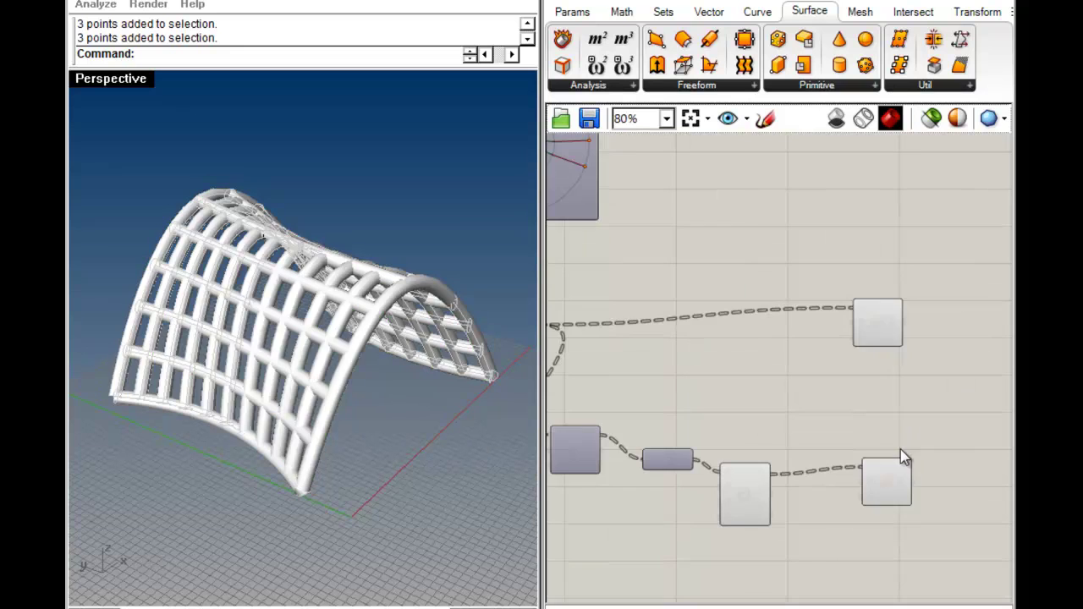
pyautogui.moveTo(888, 489); pyautogui.dragTo(902, 482)
pyautogui.click(903, 416)
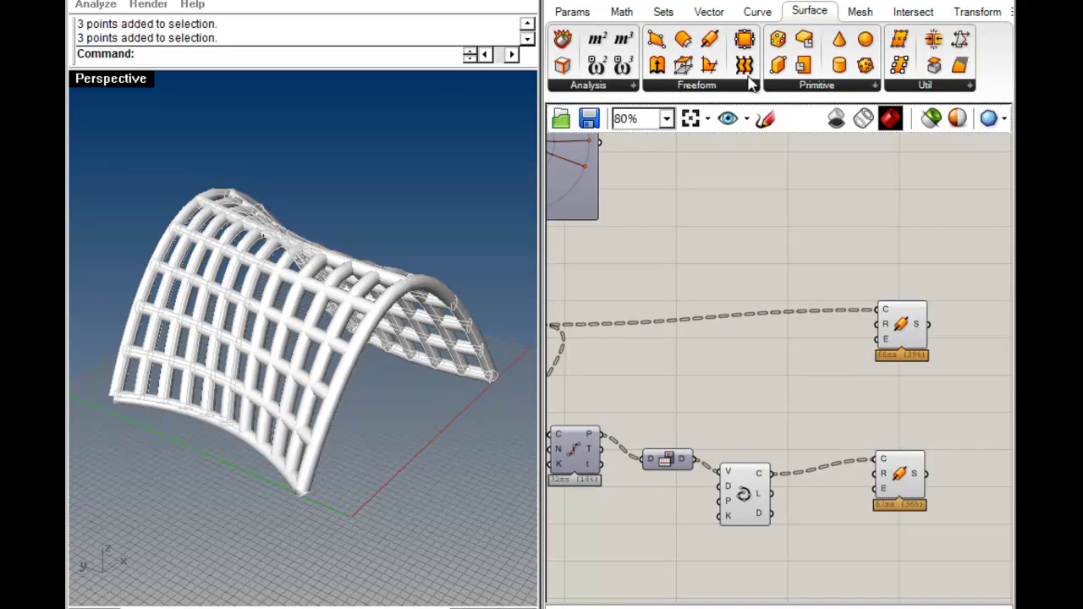
# Step: Add a 0.250 slider for the first pipe's radius and duplicate it for the second pipe's radius
pyautogui.click(570, 11)
pyautogui.moveTo(736, 343); pyautogui.dragTo(716, 396)
pyautogui.moveTo(826, 390); pyautogui.dragTo(868, 465)
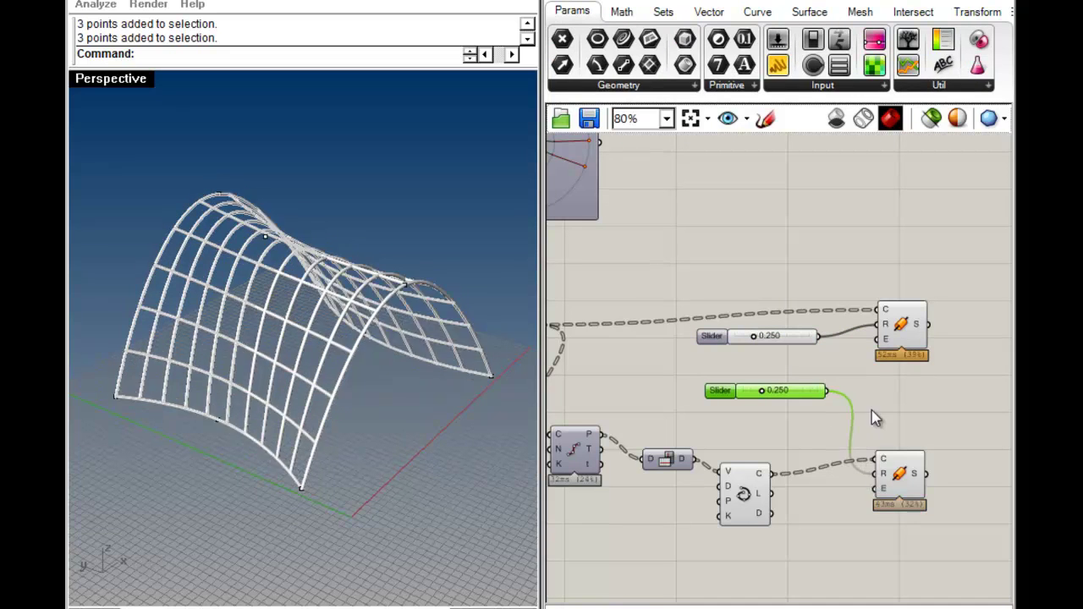
pyautogui.click(871, 412)
# Step: Set the first pipe's radius slider to 0.563 and the second pipe's radius slider to 0.176
pyautogui.moveTo(763, 397)
pyautogui.mouseDown()
pyautogui.moveTo(786, 394)
pyautogui.moveTo(759, 396)
pyautogui.mouseUp()
pyautogui.click(757, 337)
pyautogui.moveTo(757, 337); pyautogui.dragTo(788, 341)
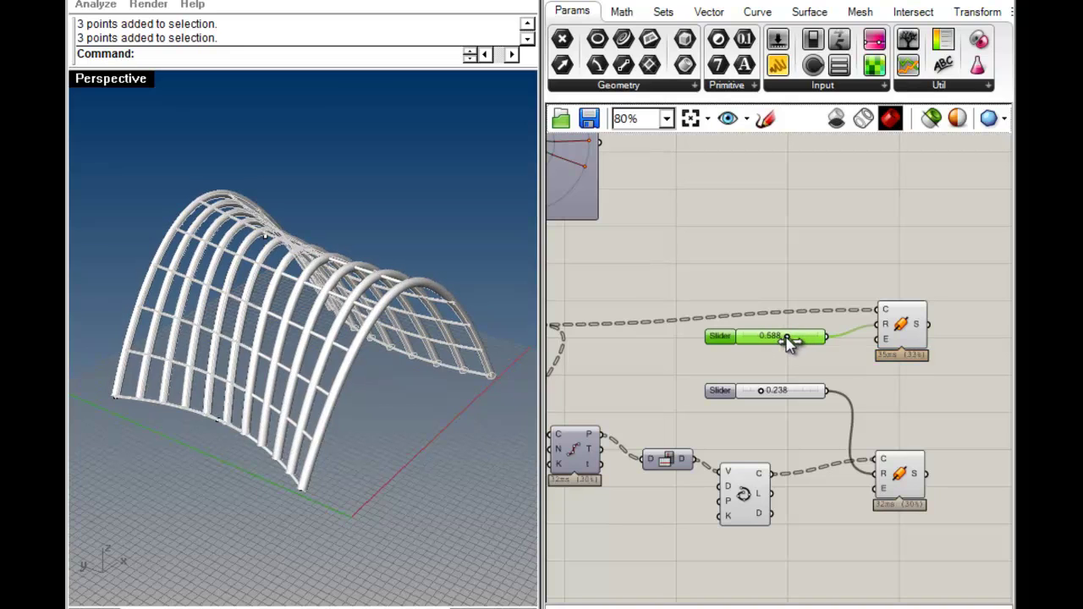
pyautogui.moveTo(763, 394); pyautogui.dragTo(758, 394)
# Step: Move the end and middle control points of the base curves to reshape the pipe grid's outline
pyautogui.moveTo(271, 347); pyautogui.dragTo(473, 360, button='right')
pyautogui.moveTo(434, 247); pyautogui.dragTo(391, 223)
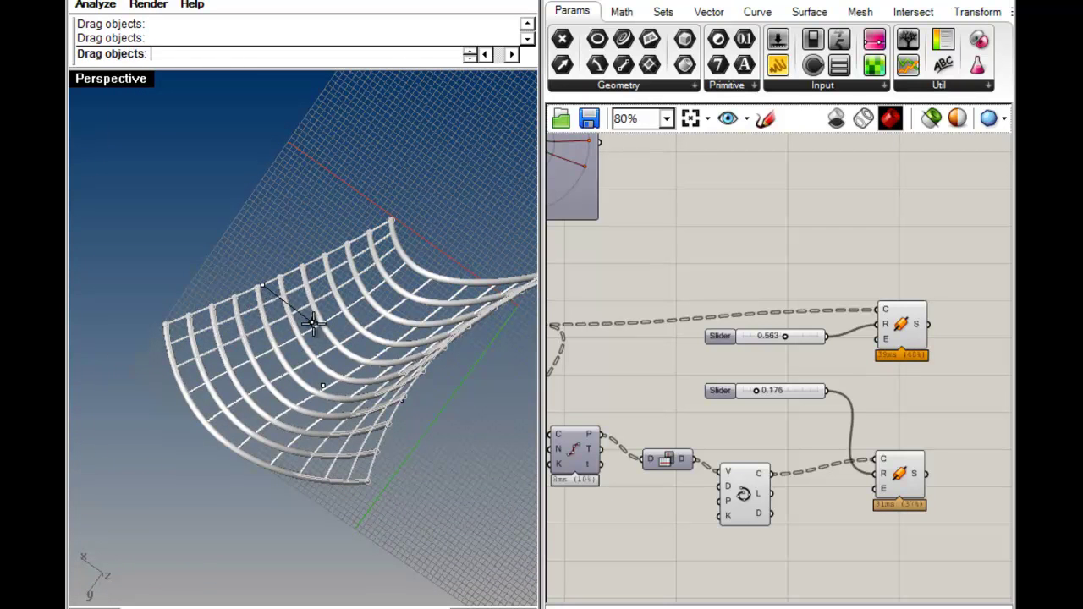
pyautogui.moveTo(303, 317); pyautogui.dragTo(325, 292)
pyautogui.moveTo(174, 325); pyautogui.dragTo(203, 441)
pyautogui.moveTo(369, 481); pyautogui.dragTo(316, 440)
pyautogui.moveTo(324, 387); pyautogui.dragTo(352, 340)
# Step: Raise the crown control points of the curves to make the arches taller
pyautogui.moveTo(352, 349); pyautogui.dragTo(240, 295, button='right')
pyautogui.moveTo(233, 266); pyautogui.dragTo(230, 215)
pyautogui.moveTo(361, 235); pyautogui.dragTo(314, 178)
pyautogui.moveTo(335, 214); pyautogui.dragTo(335, 187)
pyautogui.moveTo(307, 227); pyautogui.dragTo(237, 218)
pyautogui.click(261, 244)
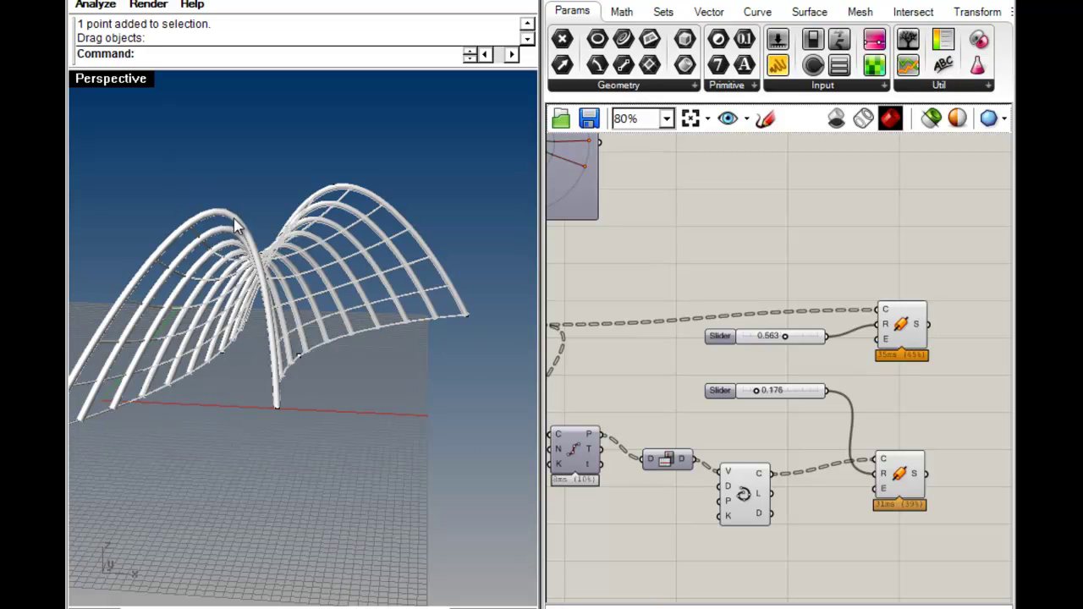
pyautogui.click(227, 214)
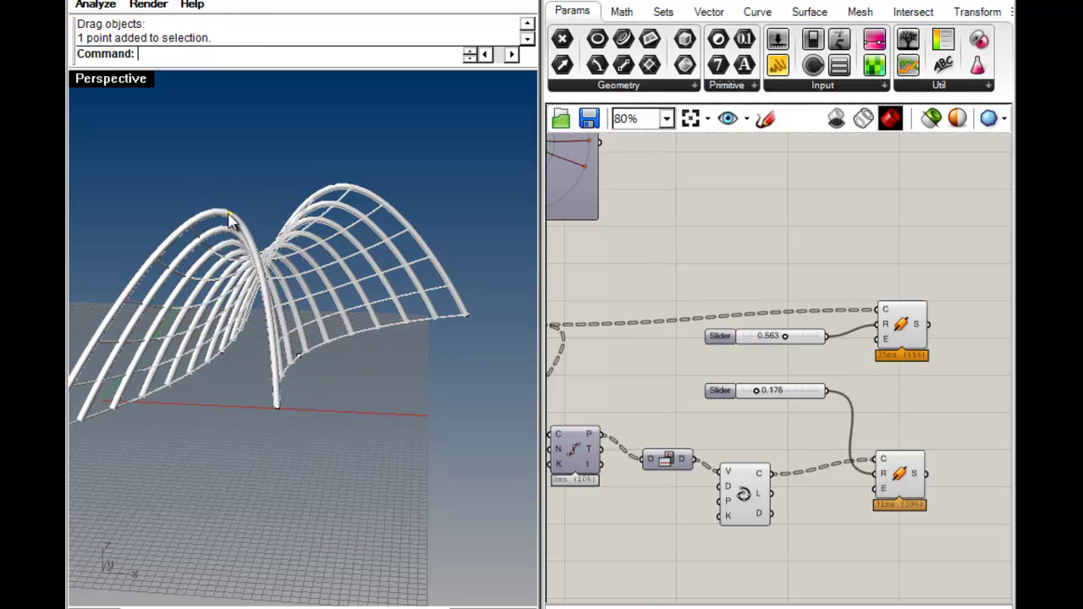
pyautogui.moveTo(228, 215); pyautogui.dragTo(230, 160)
# Step: Shift the crown points of the two outer arches outward, away from the middle of the structure
pyautogui.moveTo(266, 229); pyautogui.dragTo(203, 380, button='right')
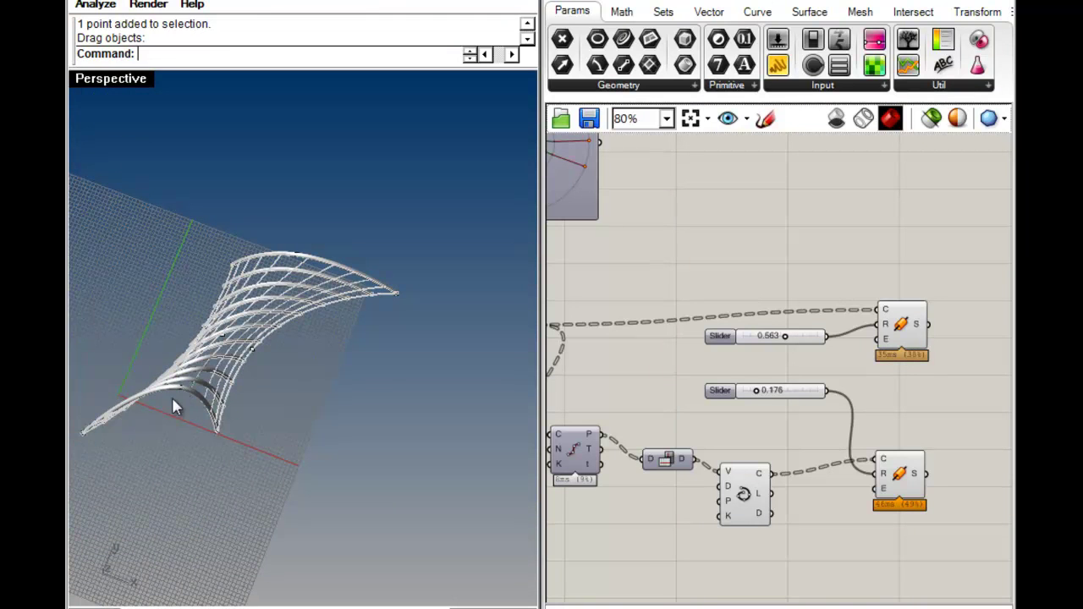
pyautogui.moveTo(180, 385); pyautogui.dragTo(133, 445)
pyautogui.moveTo(296, 253); pyautogui.dragTo(348, 208)
pyautogui.moveTo(133, 446); pyautogui.dragTo(110, 481)
pyautogui.moveTo(200, 466); pyautogui.dragTo(296, 305, button='right')
pyautogui.keyDown('shift'); pyautogui.moveTo(296, 306); pyautogui.dragTo(337, 320, button='right'); pyautogui.keyUp('shift')
pyautogui.moveTo(340, 371); pyautogui.dragTo(377, 358, button='right')
# Step: Examine the reshaped pipe structure from several angles together with the components that generate it
pyautogui.moveTo(924, 389); pyautogui.dragTo(802, 379, button='right')
pyautogui.scroll(-3, 801, 387)
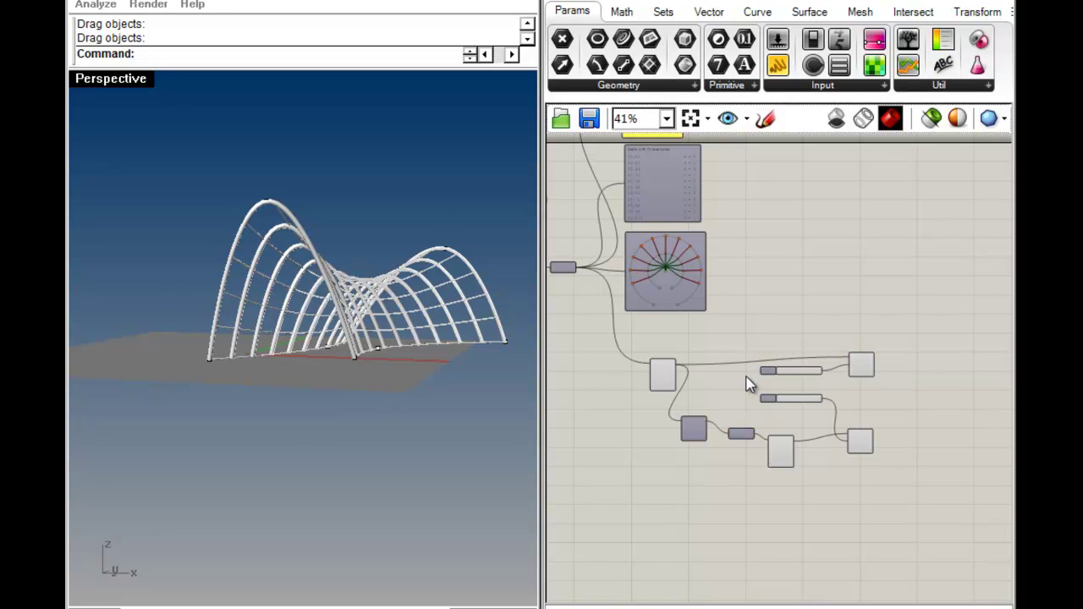
pyautogui.moveTo(743, 323); pyautogui.dragTo(627, 310, button='right')
pyautogui.scroll(1, 627, 311)
pyautogui.moveTo(299, 273); pyautogui.dragTo(298, 314, button='right')
pyautogui.moveTo(761, 352); pyautogui.dragTo(861, 350, button='right')
pyautogui.scroll(1, 904, 370)
pyautogui.scroll(2, 908, 378)
pyautogui.moveTo(296, 313); pyautogui.dragTo(170, 432, button='right')
pyautogui.scroll(3, 161, 406)
pyautogui.scroll(-6, 357, 367)
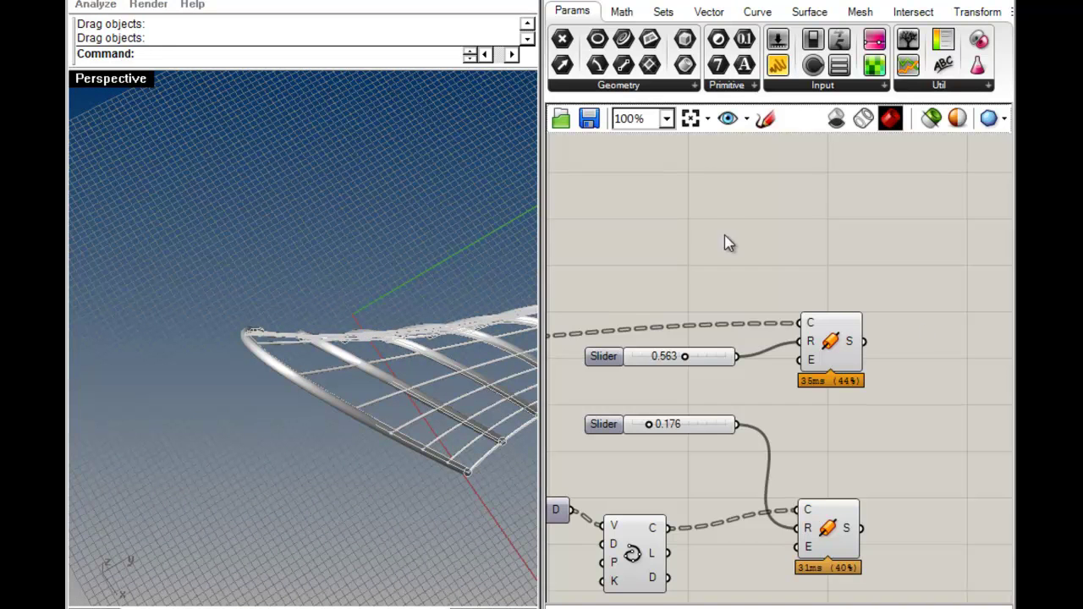
pyautogui.moveTo(728, 233); pyautogui.dragTo(797, 260, button='right')
pyautogui.moveTo(670, 390); pyautogui.dragTo(670, 401)
pyautogui.click(608, 345)
pyautogui.moveTo(351, 388); pyautogui.dragTo(341, 361, button='right')
# Step: Add a Sphere component and connect the second Divide component's points to its base input
pyautogui.moveTo(742, 330); pyautogui.dragTo(786, 244, button='right')
pyautogui.scroll(-3, 665, 360)
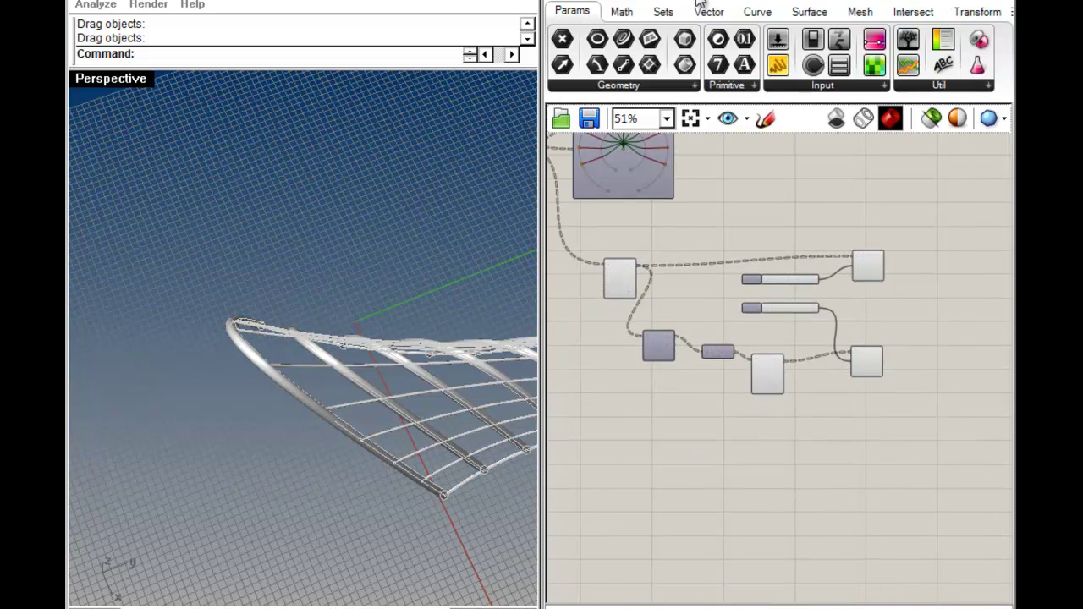
pyautogui.click(802, 13)
pyautogui.moveTo(865, 39); pyautogui.dragTo(844, 216)
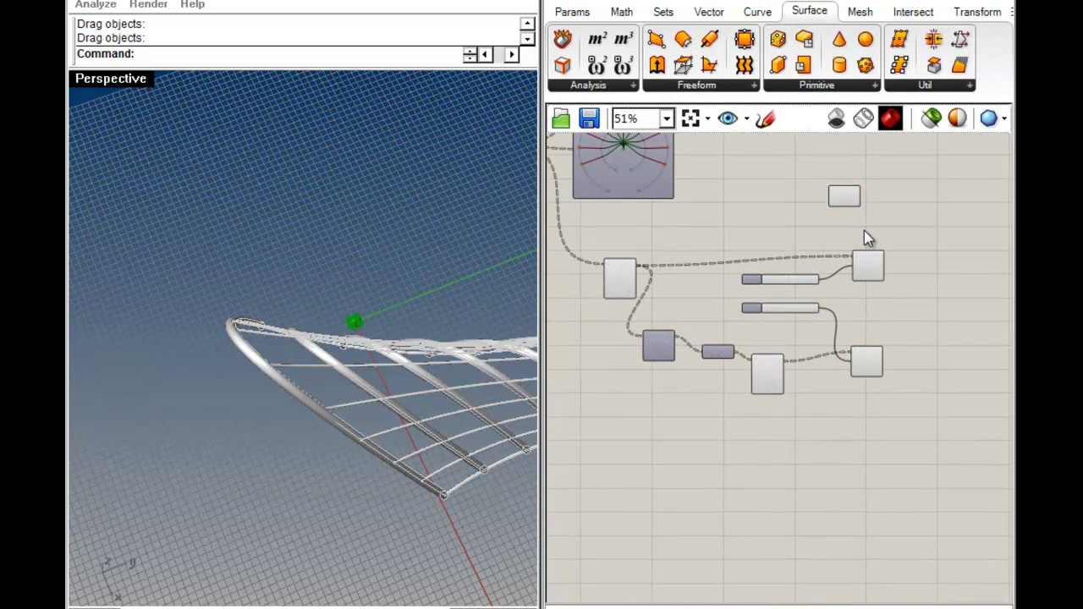
pyautogui.scroll(4, 847, 224)
pyautogui.scroll(-3, 829, 213)
pyautogui.moveTo(828, 193); pyautogui.dragTo(631, 373)
pyautogui.moveTo(770, 263); pyautogui.dragTo(689, 327, button='right')
pyautogui.moveTo(771, 265); pyautogui.dragTo(781, 176)
pyautogui.click(823, 206)
# Step: Reposition the Sphere component in open canvas space and inspect the spheres along the pipe grid
pyautogui.moveTo(356, 416); pyautogui.dragTo(451, 296, button='right')
pyautogui.moveTo(783, 199); pyautogui.dragTo(806, 275, button='right')
pyautogui.moveTo(802, 253); pyautogui.dragTo(814, 293)
pyautogui.click(810, 325)
pyautogui.scroll(4, 785, 278)
pyautogui.moveTo(848, 330); pyautogui.dragTo(825, 295)
pyautogui.click(832, 378)
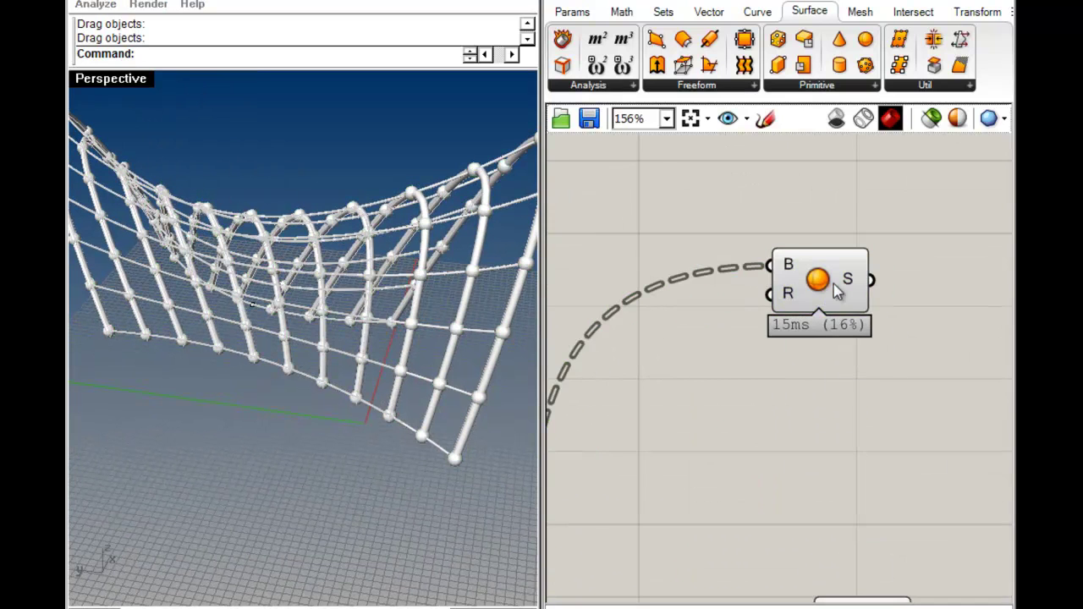
pyautogui.moveTo(832, 378); pyautogui.dragTo(767, 405, button='right')
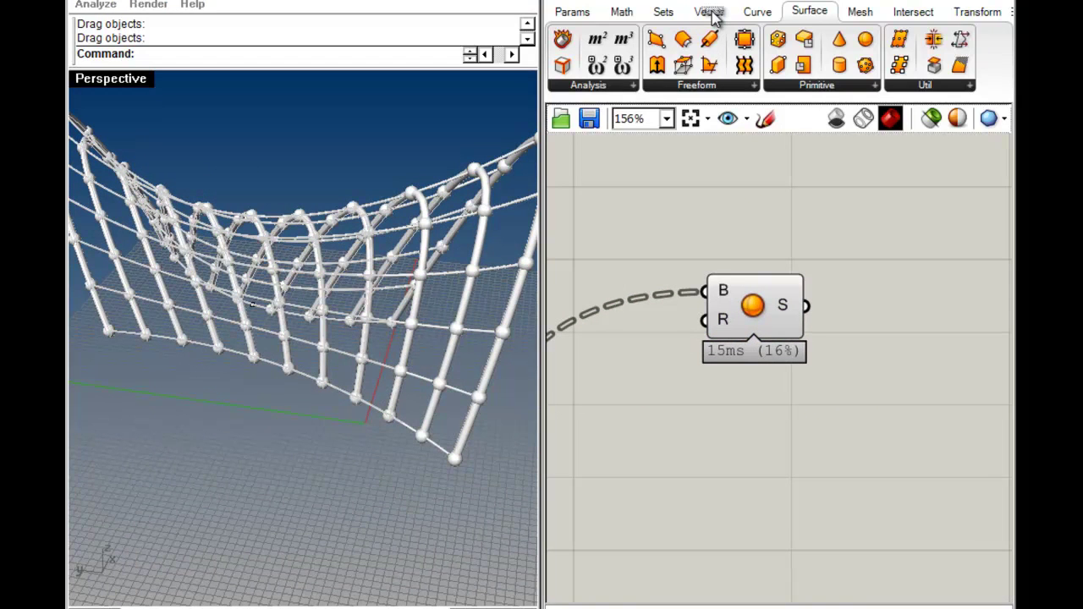
pyautogui.moveTo(313, 363); pyautogui.dragTo(484, 285, button='right')
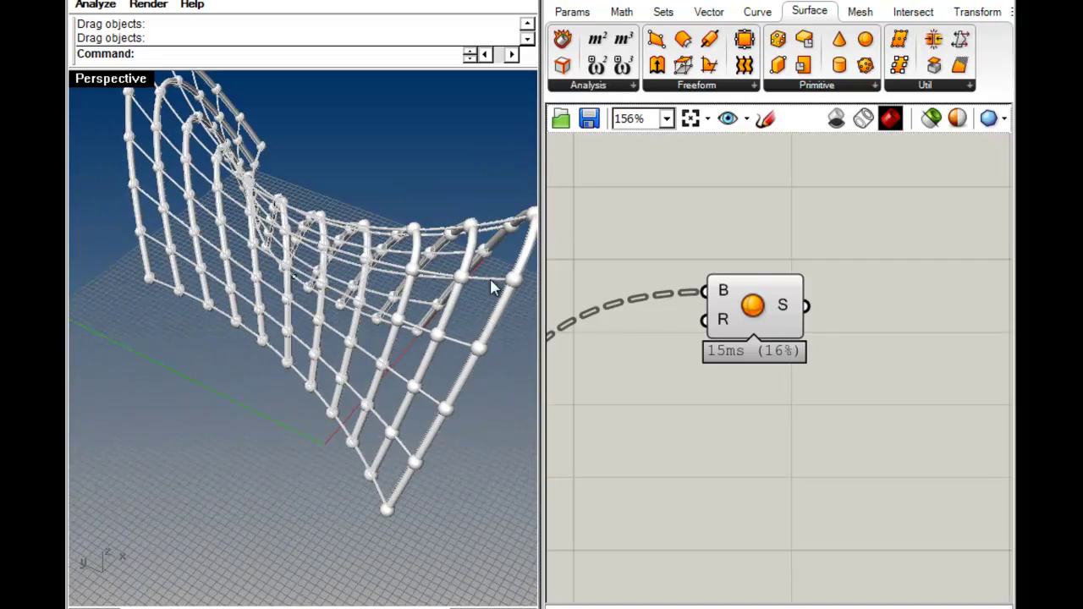
pyautogui.scroll(6, 431, 282)
pyautogui.scroll(-5, 318, 340)
pyautogui.moveTo(318, 340); pyautogui.dragTo(326, 301, button='right')
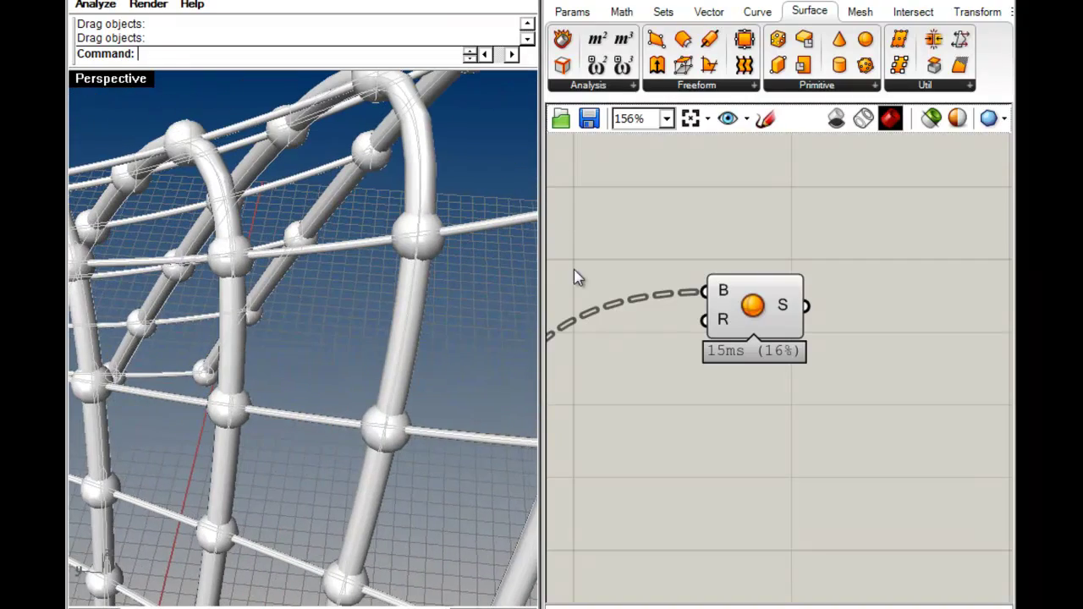
# Step: Add a Populate Geometry component beside the Sphere component
pyautogui.click(709, 13)
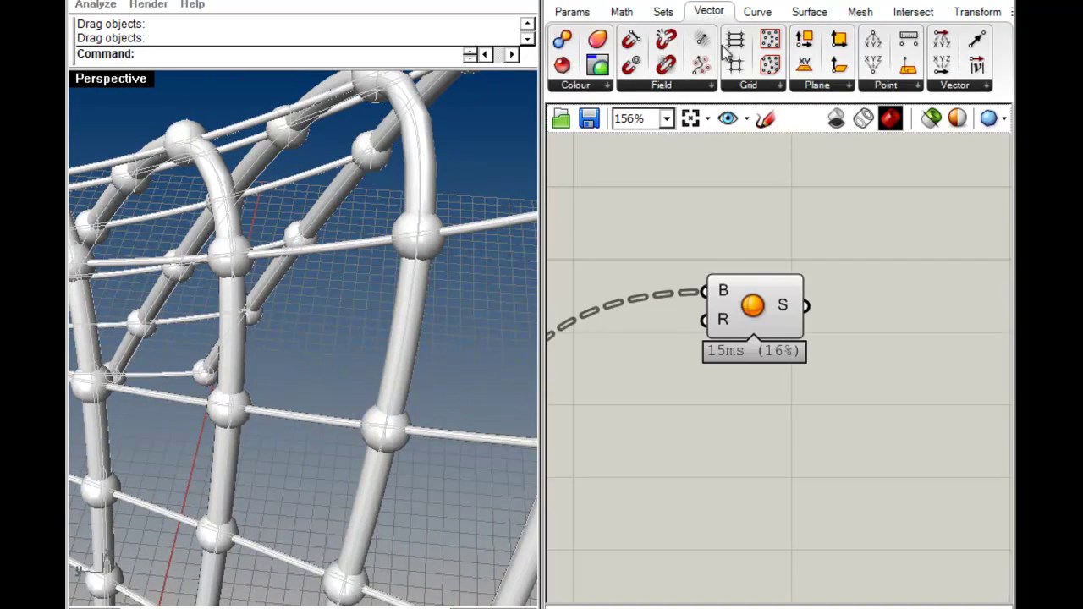
pyautogui.click(753, 87)
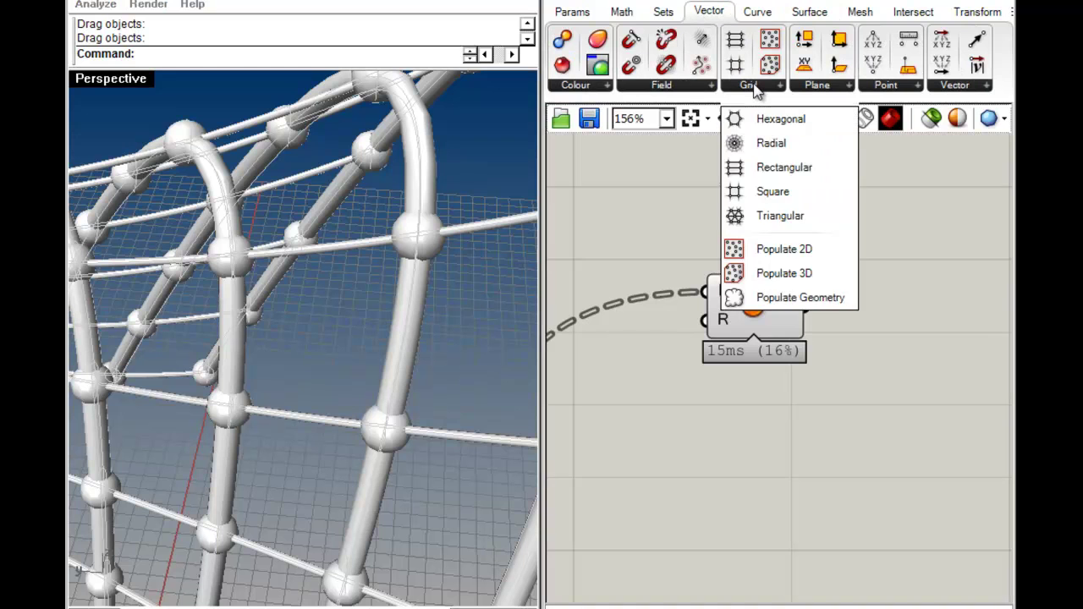
pyautogui.click(790, 303)
pyautogui.click(872, 314)
pyautogui.moveTo(873, 315); pyautogui.dragTo(908, 328)
pyautogui.click(906, 219)
# Step: Connect the Sphere output to Populate Geometry's geometry input and inspect the points scattered over the spheres
pyautogui.moveTo(886, 220); pyautogui.dragTo(691, 227, button='right')
pyautogui.moveTo(723, 339); pyautogui.dragTo(758, 341)
pyautogui.click(740, 261)
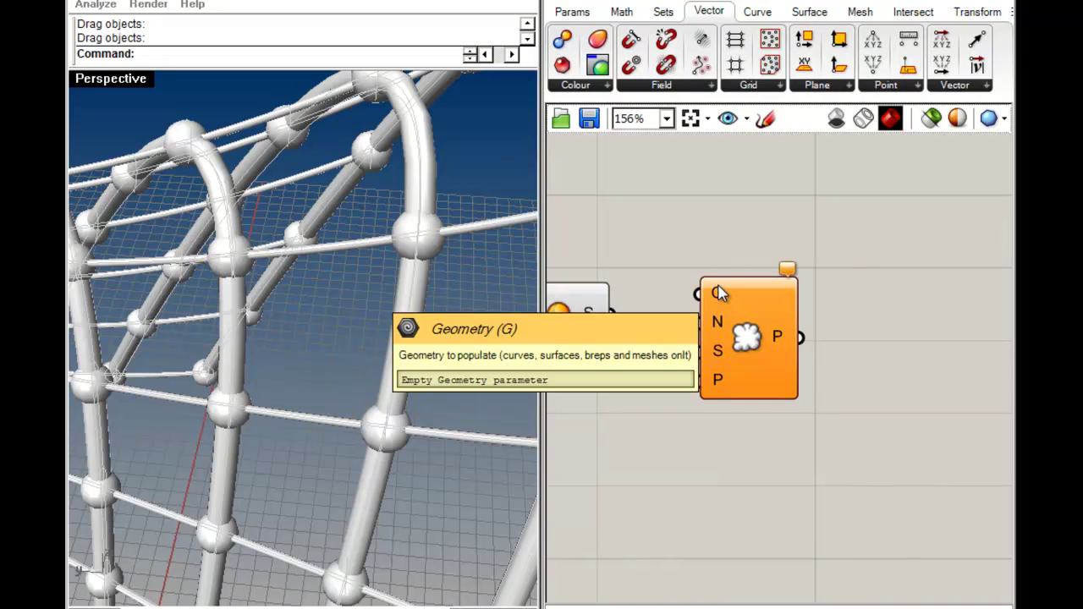
pyautogui.moveTo(701, 294); pyautogui.dragTo(612, 314)
pyautogui.moveTo(637, 285); pyautogui.dragTo(759, 256, button='right')
pyautogui.moveTo(872, 307); pyautogui.dragTo(875, 367)
pyautogui.click(761, 373)
pyautogui.moveTo(375, 289); pyautogui.dragTo(492, 208, button='right')
pyautogui.scroll(5, 492, 208)
pyautogui.scroll(4, 473, 253)
pyautogui.scroll(-8, 415, 307)
pyautogui.scroll(-2, 409, 307)
# Step: Duplicate the first pipe's radius slider, connect the copy to the Sphere's radius input, and raise it to 1.000
pyautogui.scroll(-4, 798, 367)
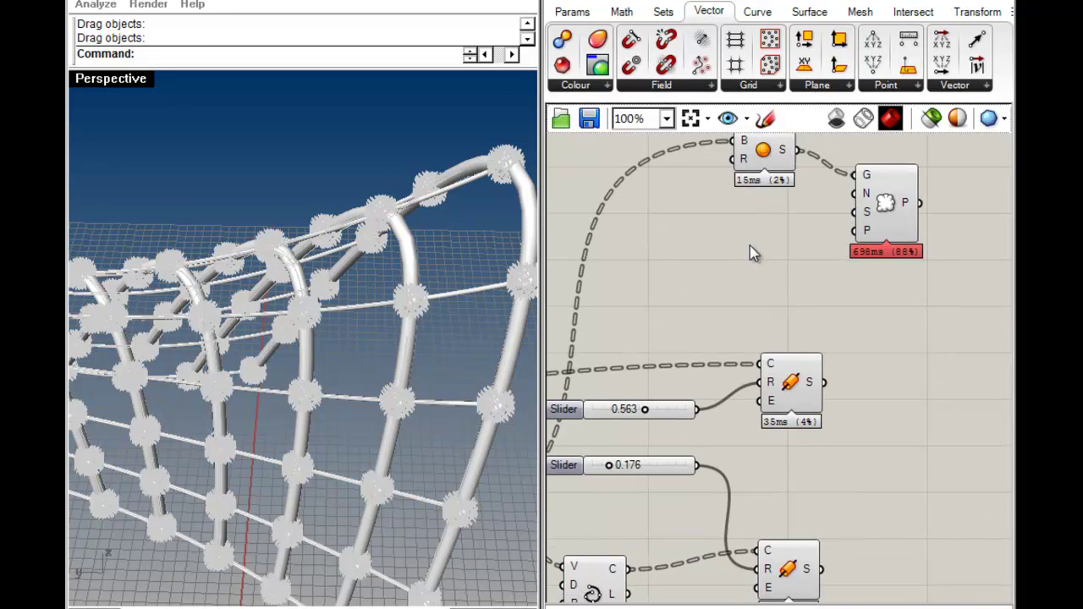
pyautogui.keyDown('alt'); pyautogui.moveTo(619, 438); pyautogui.dragTo(610, 204); pyautogui.keyUp('alt')
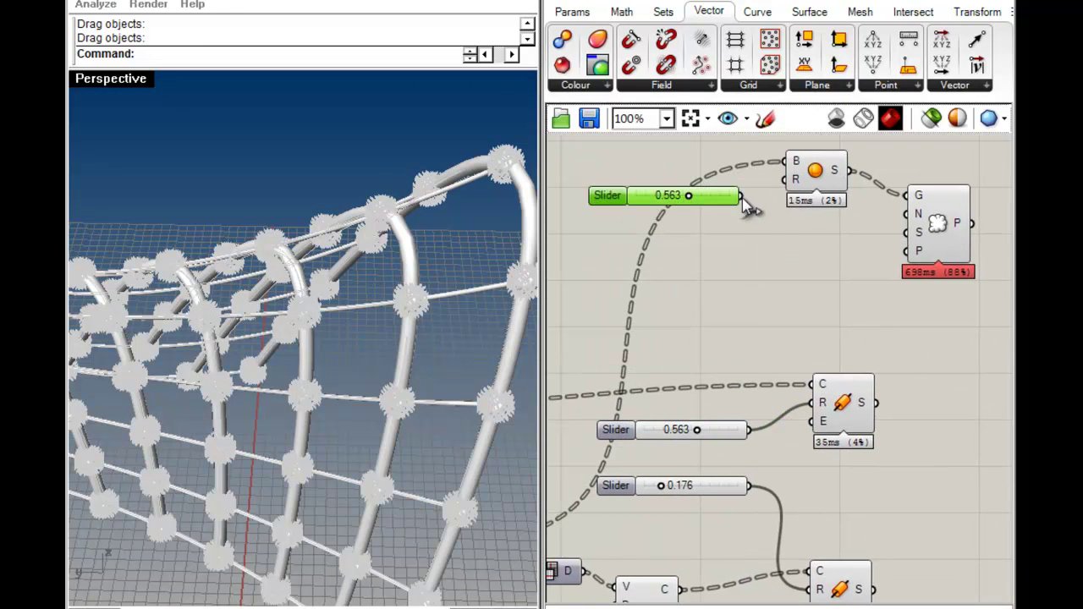
pyautogui.moveTo(730, 217); pyautogui.dragTo(742, 285, button='right')
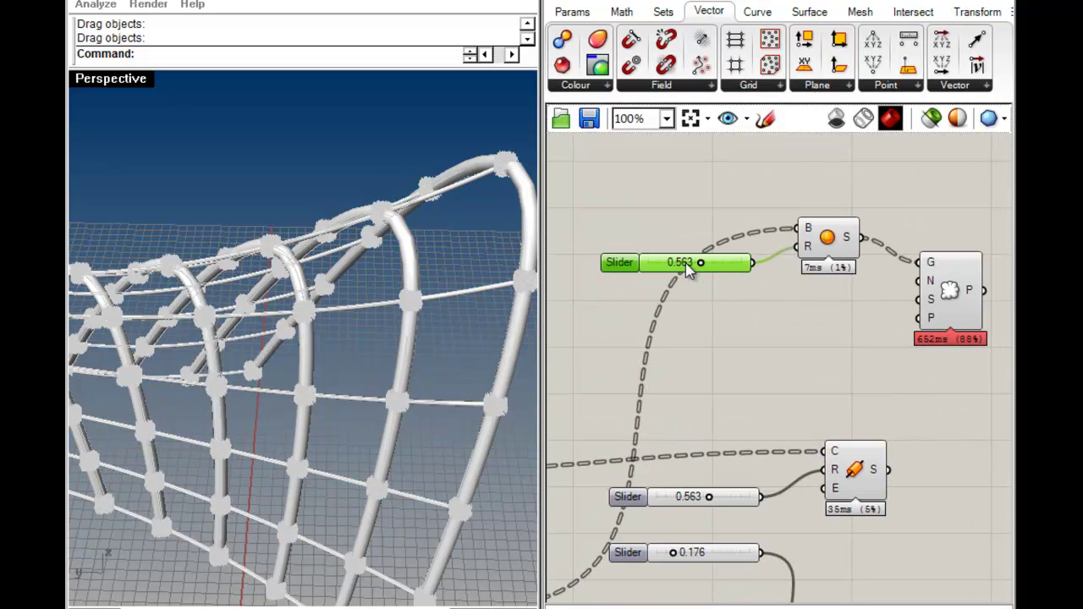
pyautogui.moveTo(783, 294); pyautogui.dragTo(783, 297)
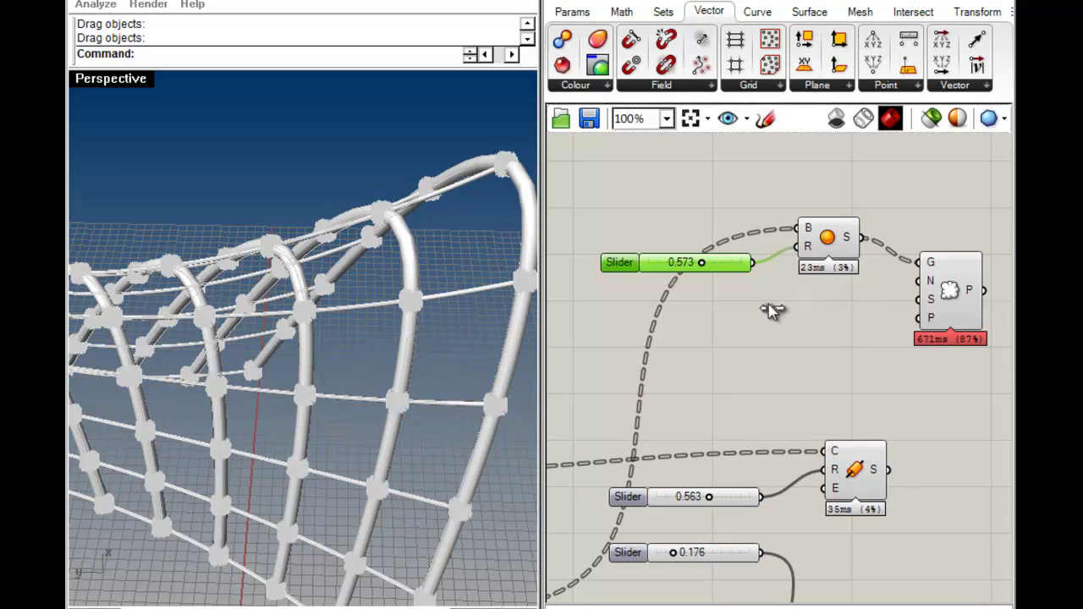
pyautogui.moveTo(701, 262); pyautogui.dragTo(747, 263)
# Step: Set the sphere radius slider's maximum to 10 and its value to 2
pyautogui.rightClick(673, 263)
pyautogui.click(715, 356)
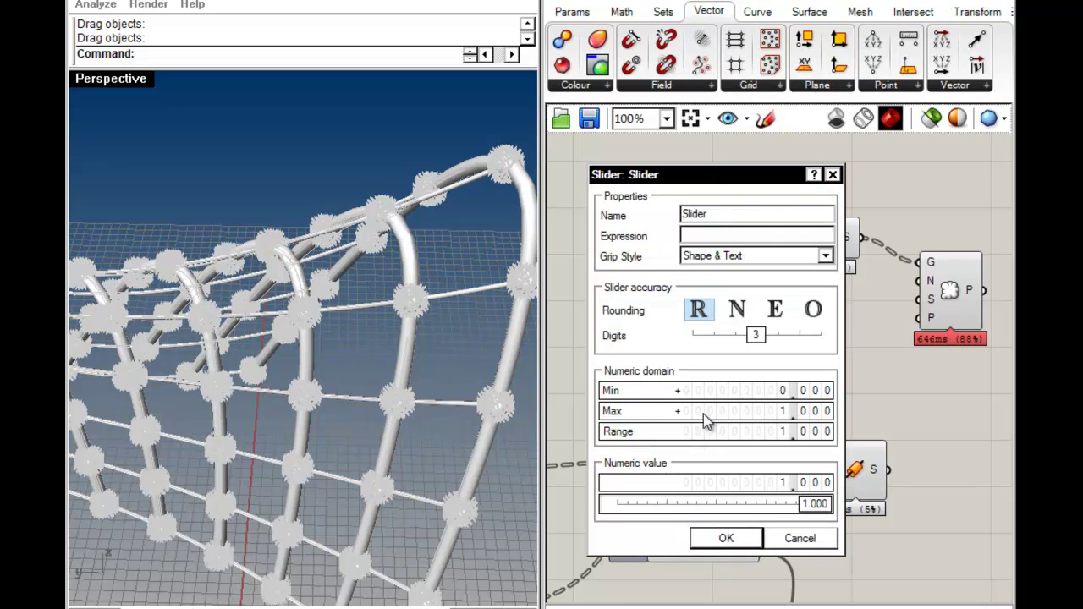
pyautogui.doubleClick(706, 411)
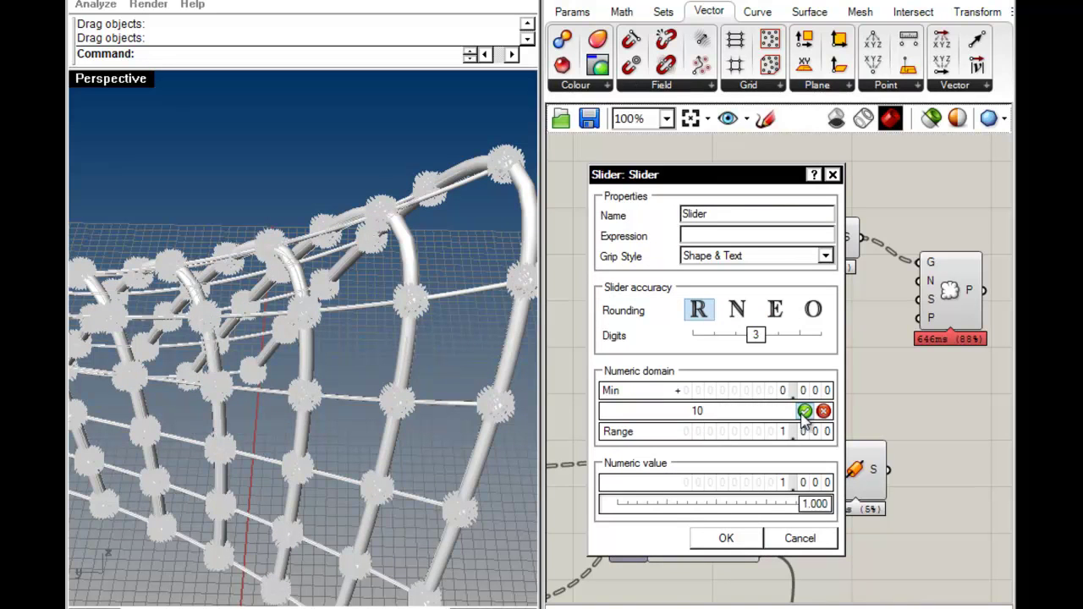
pyautogui.click(804, 411)
pyautogui.click(704, 535)
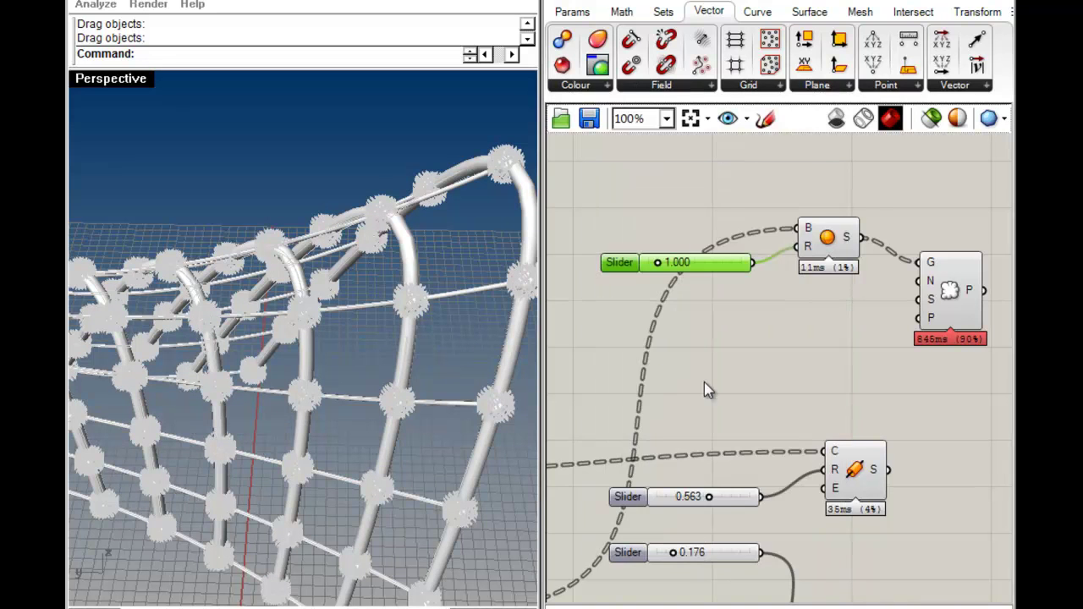
pyautogui.doubleClick(685, 262)
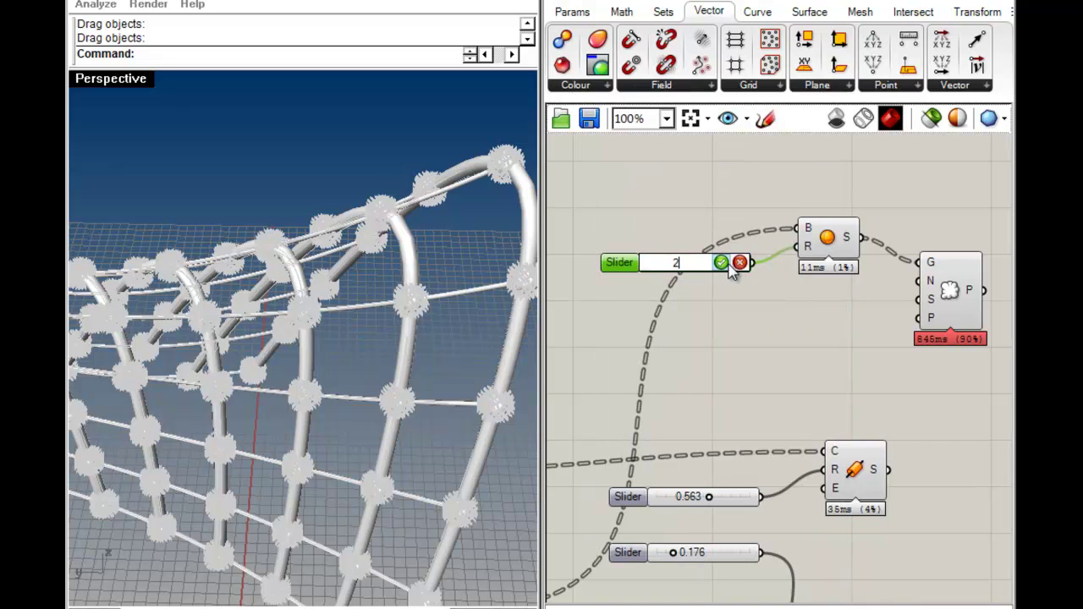
pyautogui.write('2')
pyautogui.press('Return')
pyautogui.click(753, 309)
# Step: Turn off the Sphere component's preview and inspect the populated points around the pipes
pyautogui.moveTo(322, 330); pyautogui.dragTo(479, 258, button='right')
pyautogui.scroll(-3, 389, 310)
pyautogui.moveTo(784, 331); pyautogui.dragTo(667, 352, button='right')
pyautogui.rightClick(714, 261)
pyautogui.click(734, 301)
pyautogui.moveTo(436, 279); pyautogui.dragTo(422, 264, button='right')
pyautogui.scroll(7, 422, 264)
pyautogui.moveTo(842, 325); pyautogui.dragTo(855, 330)
# Step: Add a slider of 100, connect it to Populate Geometry's count input, and reduce it to 39
pyautogui.doubleClick(619, 367)
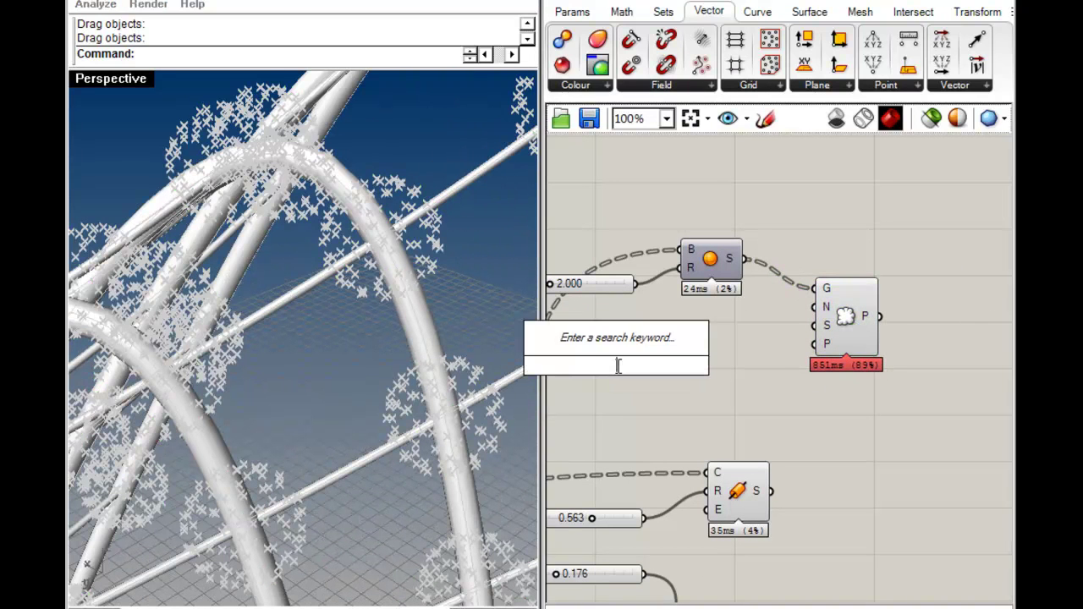
pyautogui.write('100')
pyautogui.press('Return')
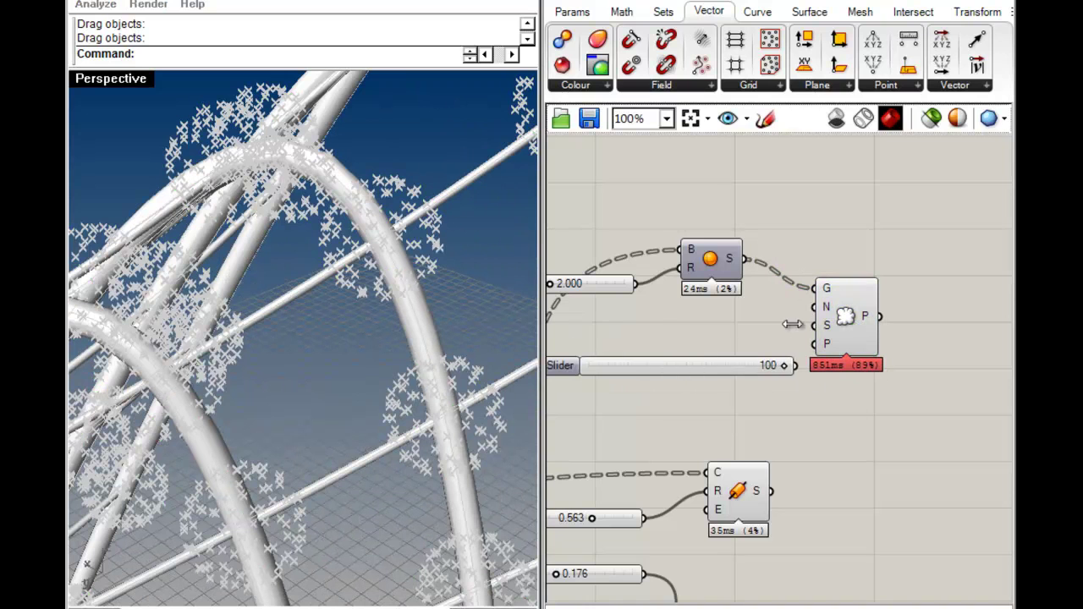
pyautogui.moveTo(726, 366); pyautogui.dragTo(814, 307)
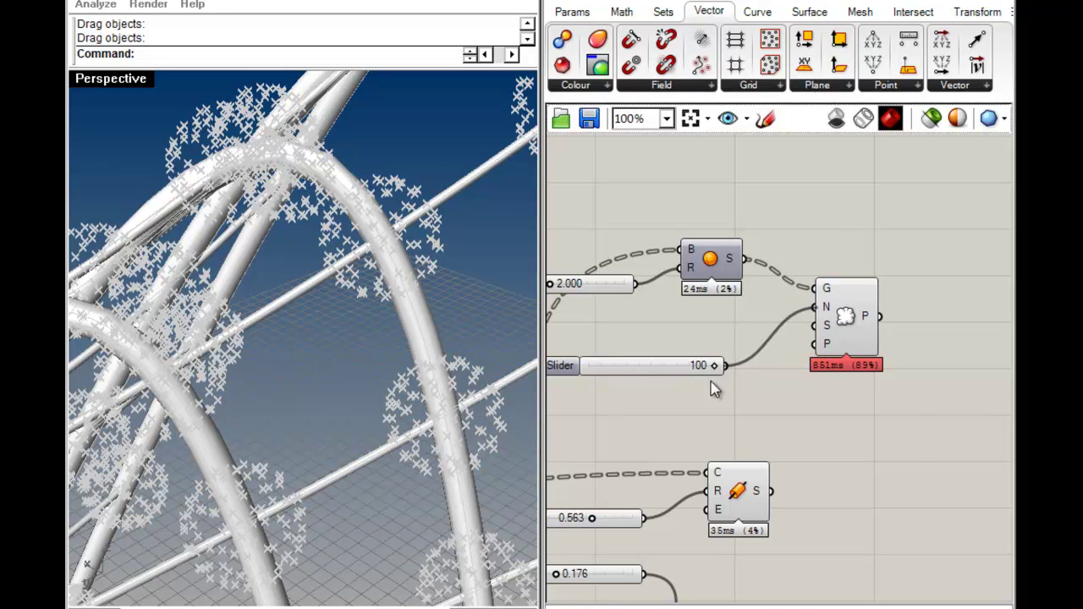
pyautogui.moveTo(604, 368); pyautogui.dragTo(616, 348)
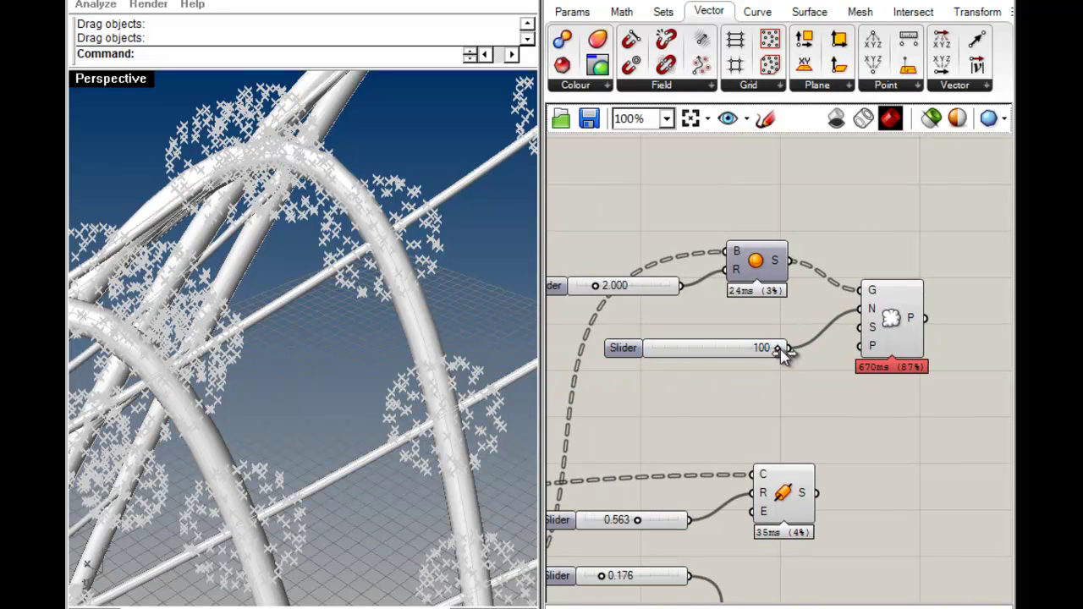
pyautogui.moveTo(702, 350); pyautogui.dragTo(705, 364)
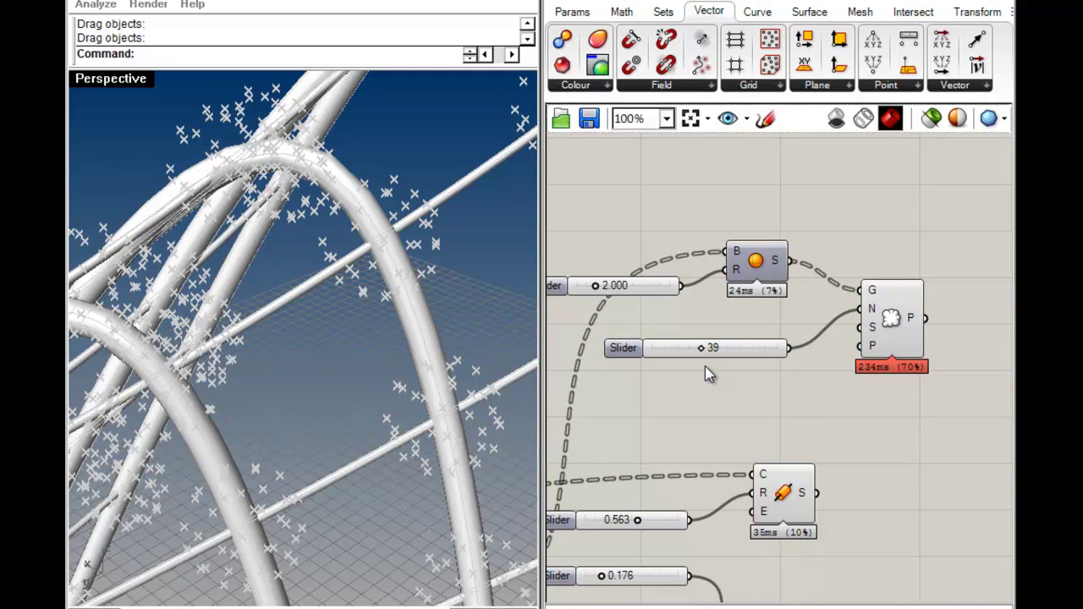
pyautogui.scroll(-3, 766, 404)
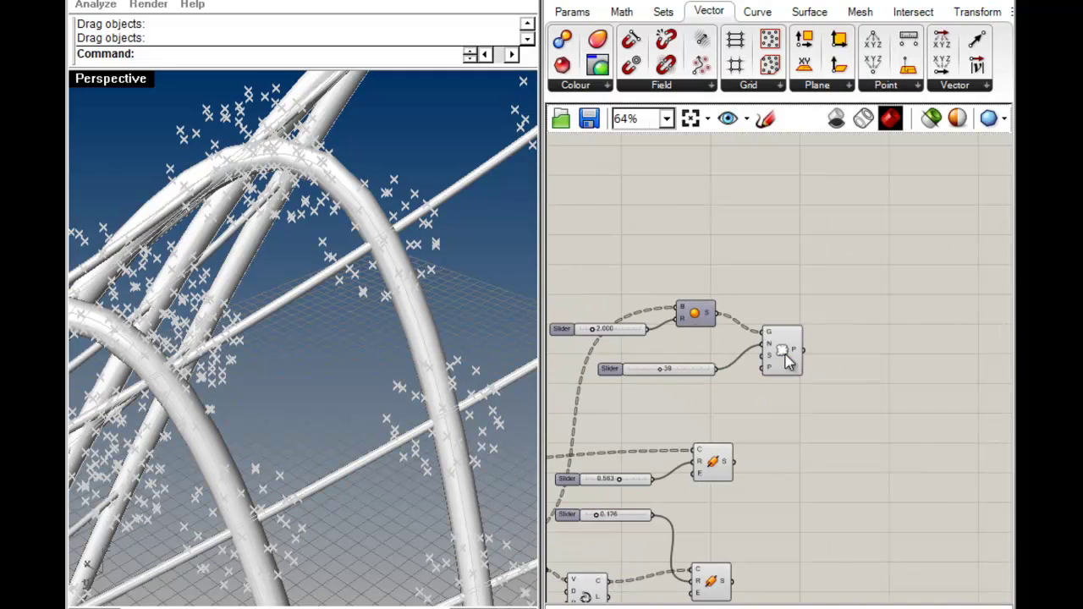
# Step: Align the Populate Geometry component with the Sphere component and inspect the scattered points around the pipes
pyautogui.moveTo(405, 329); pyautogui.dragTo(355, 256, button='right')
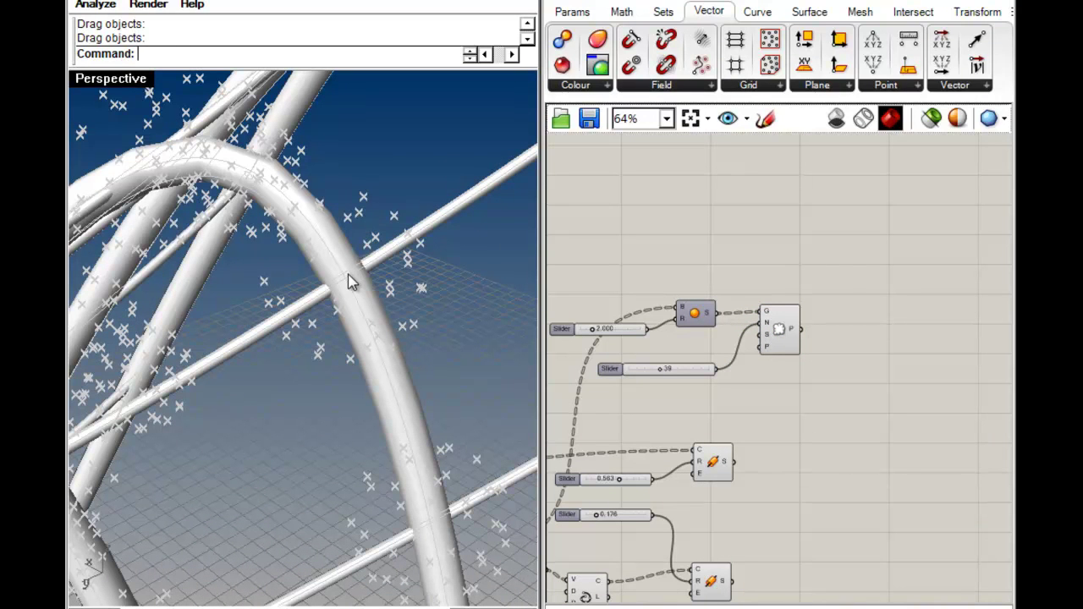
pyautogui.moveTo(354, 253); pyautogui.dragTo(395, 226, button='right')
pyautogui.scroll(-3, 395, 226)
pyautogui.moveTo(849, 305); pyautogui.dragTo(799, 285, button='right')
pyautogui.moveTo(735, 315); pyautogui.dragTo(720, 316)
pyautogui.click(738, 362)
pyautogui.moveTo(651, 441); pyautogui.dragTo(829, 353, button='right')
pyautogui.scroll(-2, 813, 353)
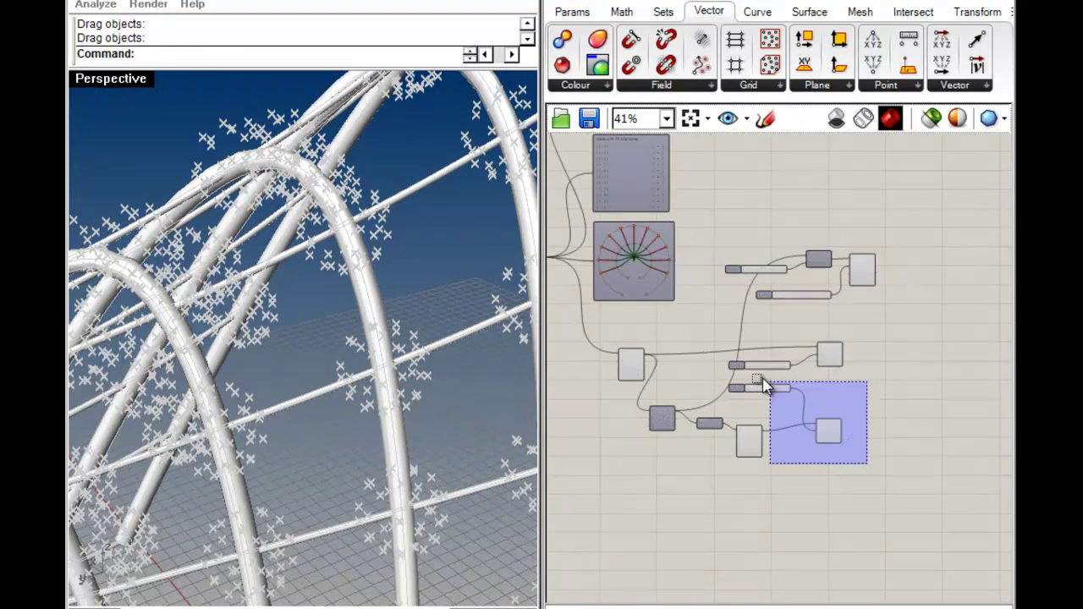
# Step: Move the Divide Curve component up beside the first Interpolate component
pyautogui.moveTo(810, 425); pyautogui.dragTo(731, 363)
pyautogui.click(894, 409)
pyautogui.scroll(3, 696, 410)
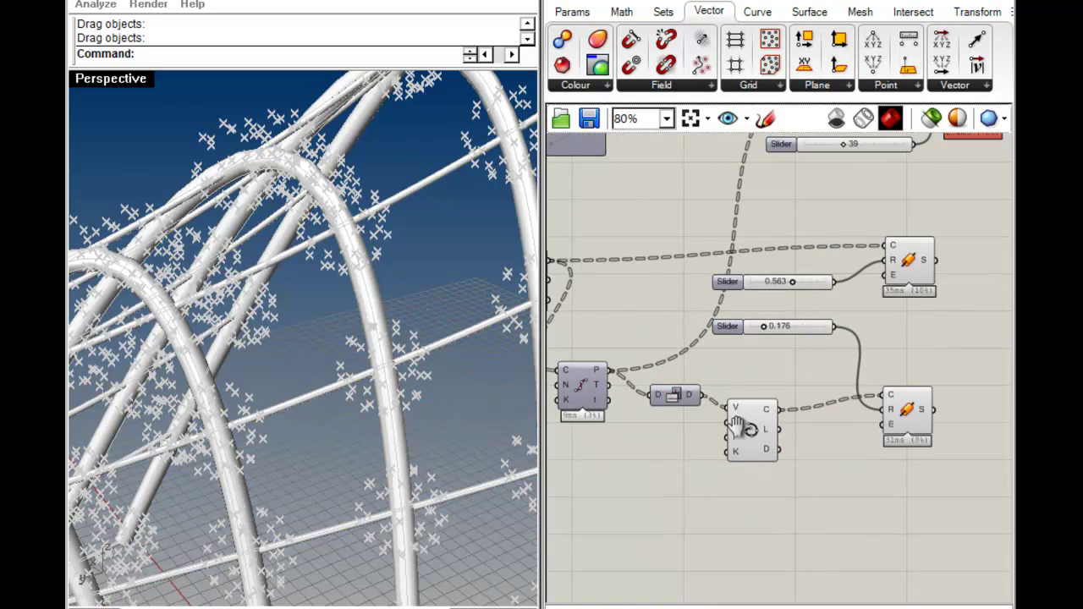
pyautogui.moveTo(681, 464); pyautogui.dragTo(702, 410)
pyautogui.moveTo(699, 411); pyautogui.dragTo(705, 352, button='right')
pyautogui.rightClick(706, 356)
pyautogui.click(718, 392)
pyautogui.moveTo(719, 376); pyautogui.dragTo(718, 345)
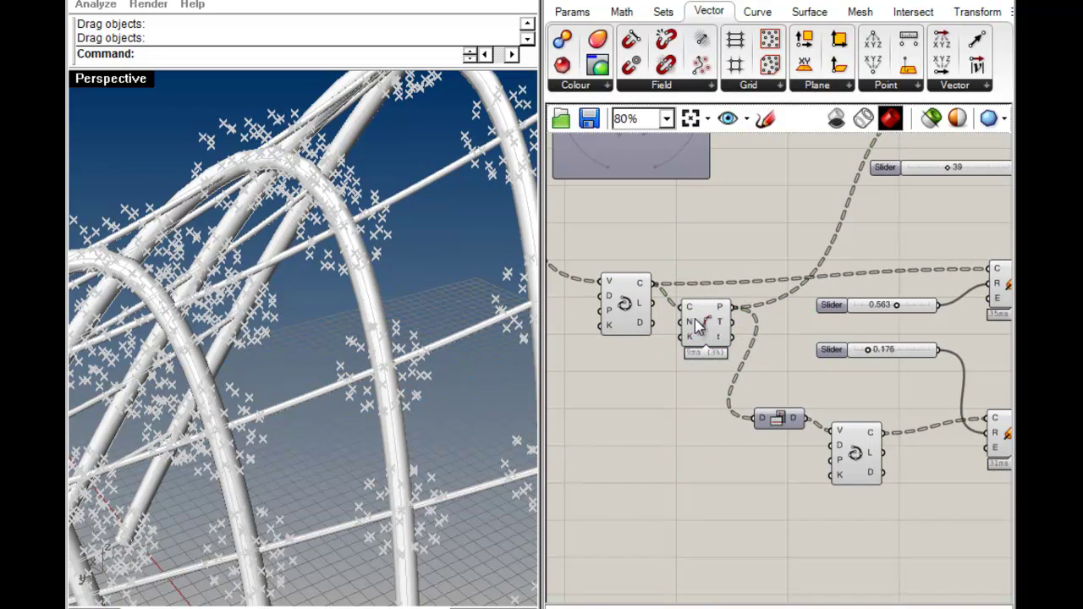
pyautogui.scroll(5, 355, 403)
pyautogui.scroll(-6, 430, 378)
pyautogui.moveTo(726, 386); pyautogui.dragTo(646, 388, button='right')
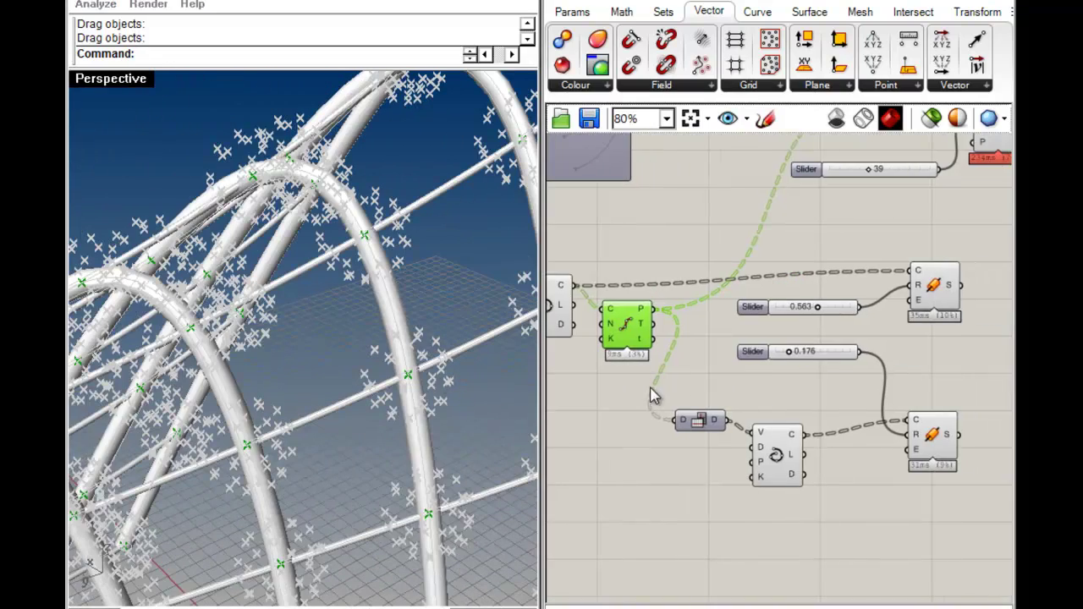
pyautogui.moveTo(377, 357); pyautogui.dragTo(342, 355, button='right')
# Step: Move the pipe components and their radius sliders further down, away from the sphere and Populate Geometry group
pyautogui.moveTo(992, 243); pyautogui.dragTo(901, 319, button='right')
pyautogui.click(854, 289)
pyautogui.click(856, 364)
pyautogui.scroll(-3, 902, 318)
pyautogui.moveTo(769, 353); pyautogui.dragTo(769, 352)
pyautogui.moveTo(882, 355); pyautogui.dragTo(886, 421)
pyautogui.click(946, 400)
# Step: Add a Line component with the populated points as input A and the Divide Curve points as input B
pyautogui.click(755, 12)
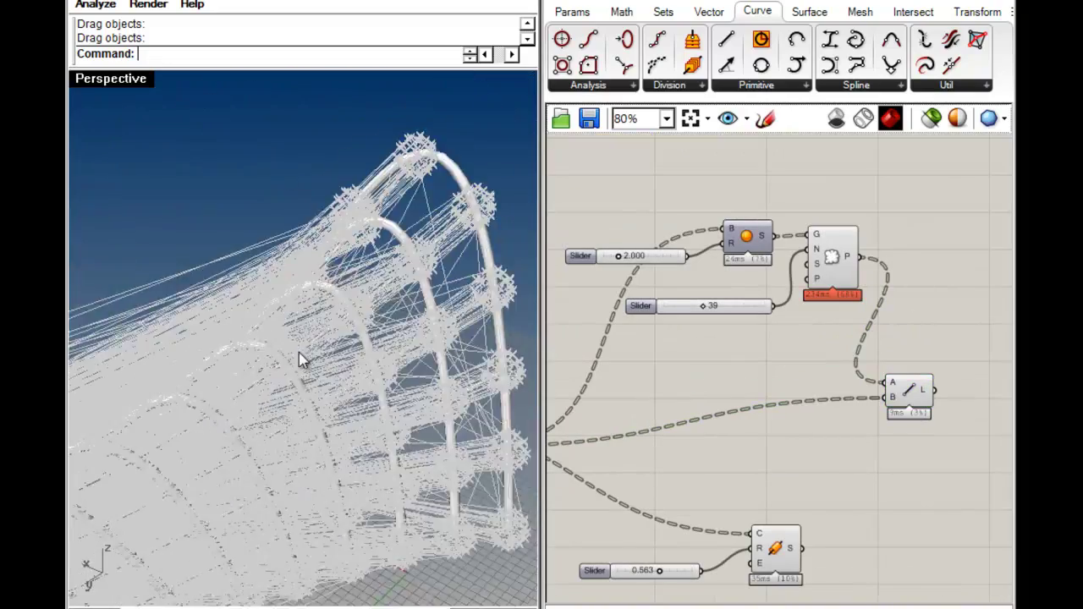
pyautogui.moveTo(298, 352); pyautogui.dragTo(245, 406, button='right')
pyautogui.moveTo(914, 385); pyautogui.dragTo(972, 350)
pyautogui.click(914, 302)
# Step: Shift the sphere and Populate Geometry group back and the Line component outward to leave space between them
pyautogui.moveTo(868, 260); pyautogui.dragTo(763, 318, button='right')
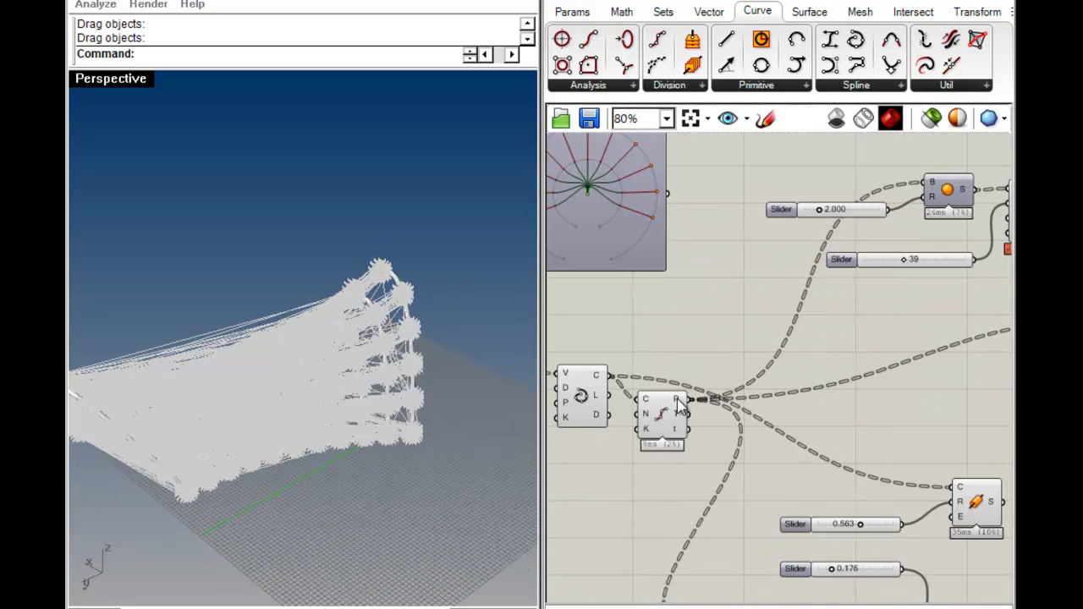
pyautogui.scroll(-4, 681, 406)
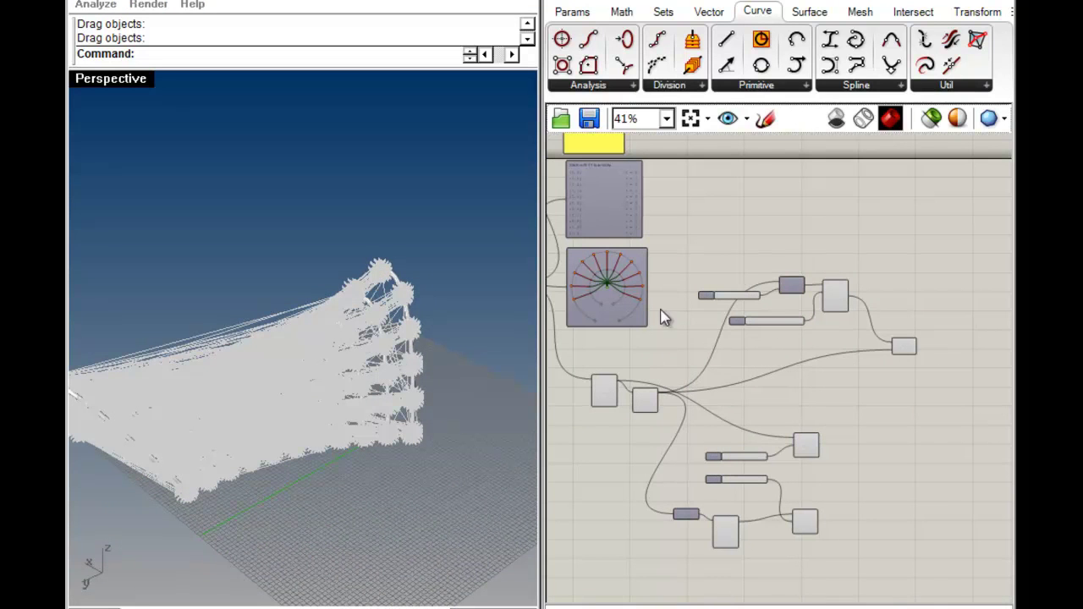
pyautogui.moveTo(726, 271); pyautogui.dragTo(755, 286)
pyautogui.click(872, 288)
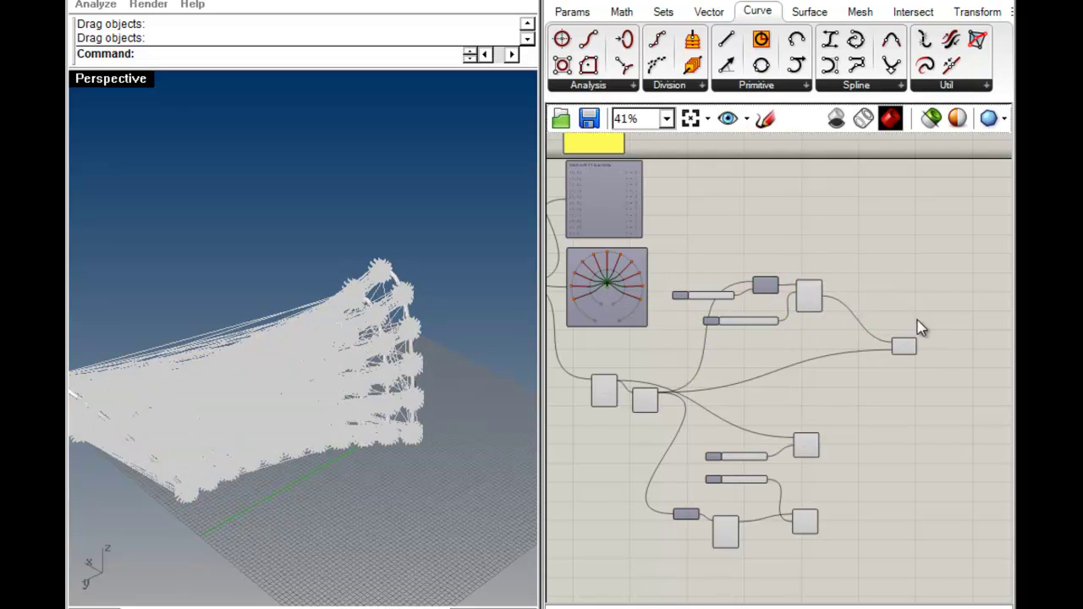
pyautogui.moveTo(909, 348); pyautogui.dragTo(998, 327)
# Step: Place two copies of the Param Viewer, one fed by the populated points and one by the Divide Curve points
pyautogui.click(645, 328)
pyautogui.keyDown('alt'); pyautogui.moveTo(603, 301); pyautogui.dragTo(875, 396); pyautogui.keyUp('alt')
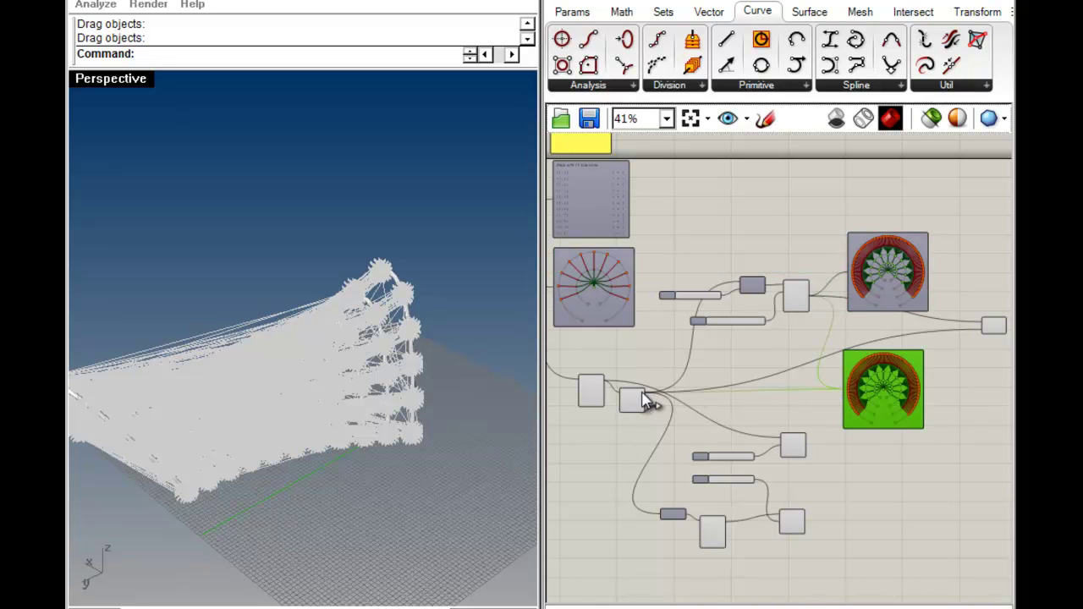
pyautogui.moveTo(818, 424); pyautogui.dragTo(717, 434, button='right')
pyautogui.moveTo(781, 411); pyautogui.dragTo(790, 415)
pyautogui.moveTo(797, 308); pyautogui.dragTo(810, 294)
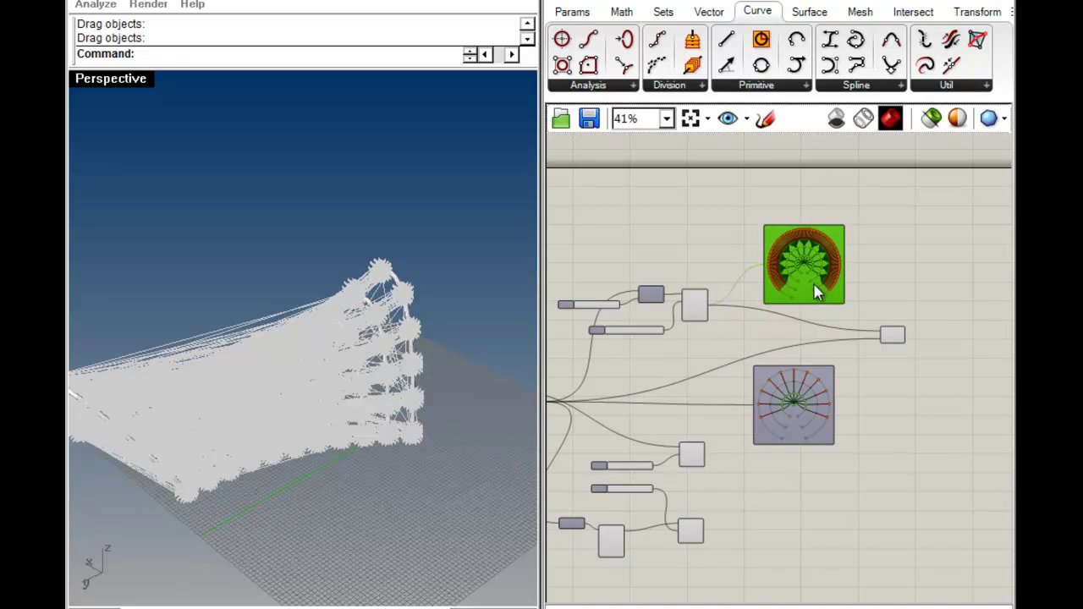
# Step: Compare the branch paths in the populated points' viewer with those in the division points' viewer
pyautogui.scroll(5, 859, 313)
pyautogui.scroll(-1, 762, 321)
pyautogui.scroll(3, 683, 321)
pyautogui.scroll(1, 684, 322)
pyautogui.scroll(-3, 652, 347)
pyautogui.scroll(2, 622, 366)
pyautogui.scroll(3, 621, 400)
pyautogui.scroll(-5, 651, 386)
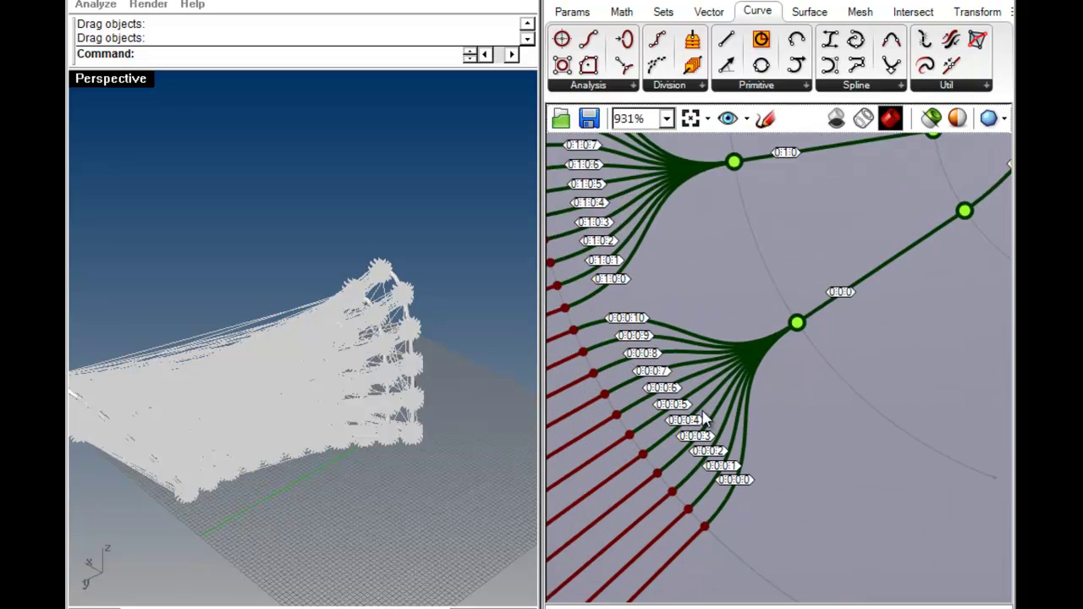
pyautogui.scroll(3, 714, 292)
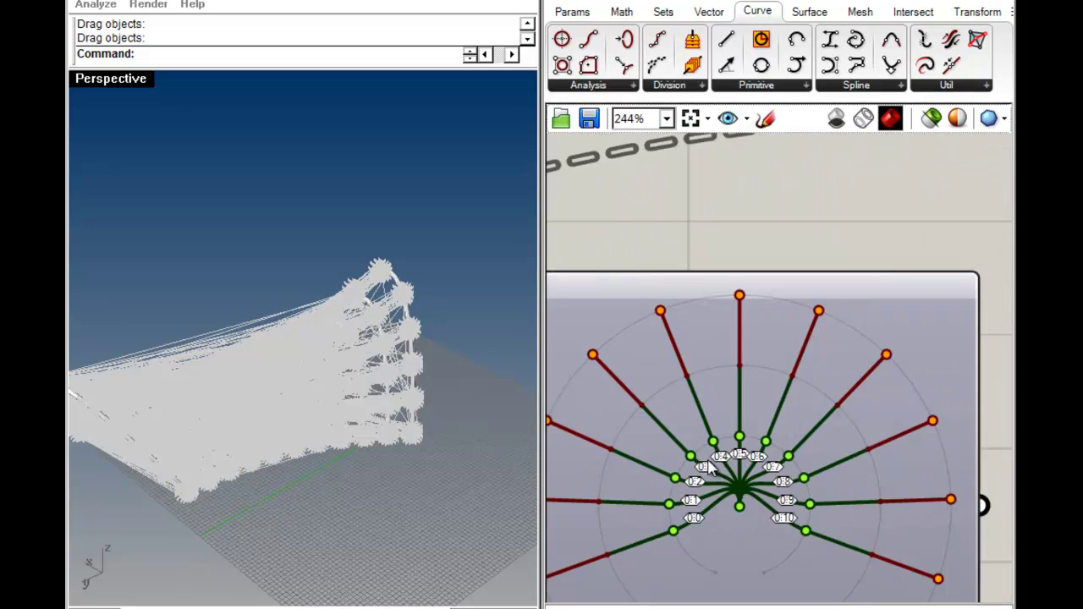
pyautogui.scroll(2, 709, 304)
pyautogui.scroll(-2, 704, 318)
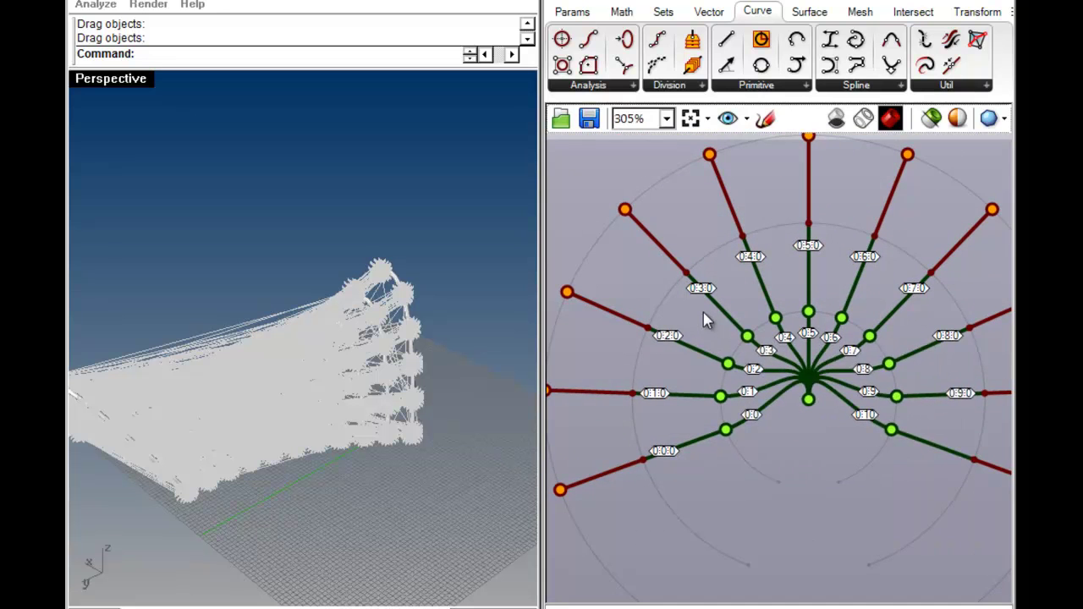
pyautogui.scroll(-5, 703, 314)
# Step: Examine the tangled lines in the model and trace the Populate Geometry output to its viewer
pyautogui.moveTo(803, 383); pyautogui.dragTo(738, 394, button='right')
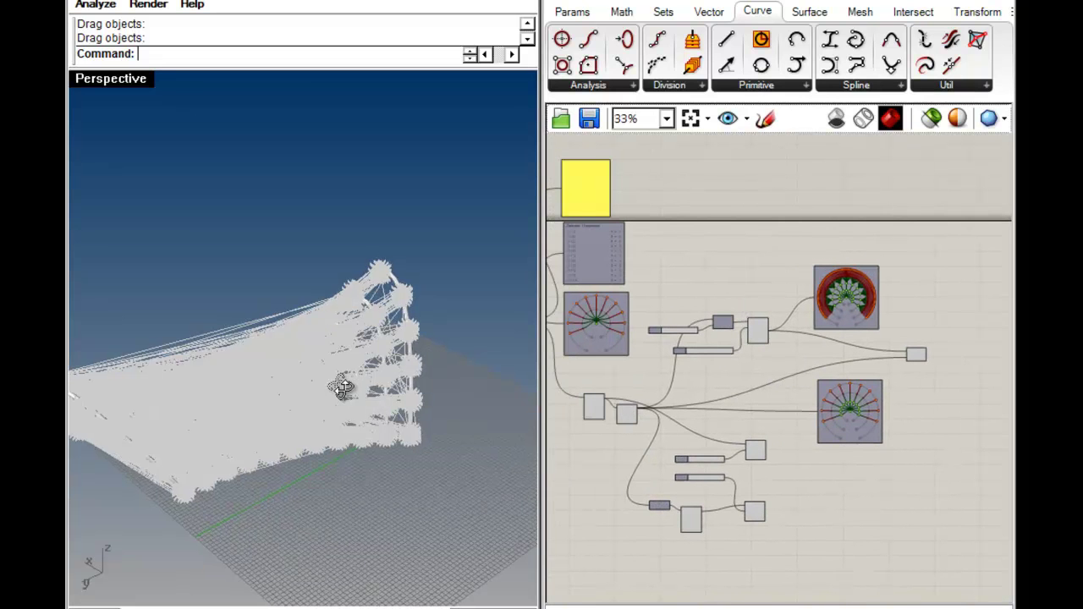
pyautogui.moveTo(345, 380); pyautogui.dragTo(245, 413, button='right')
pyautogui.moveTo(833, 338); pyautogui.dragTo(761, 296, button='right')
pyautogui.scroll(3, 762, 267)
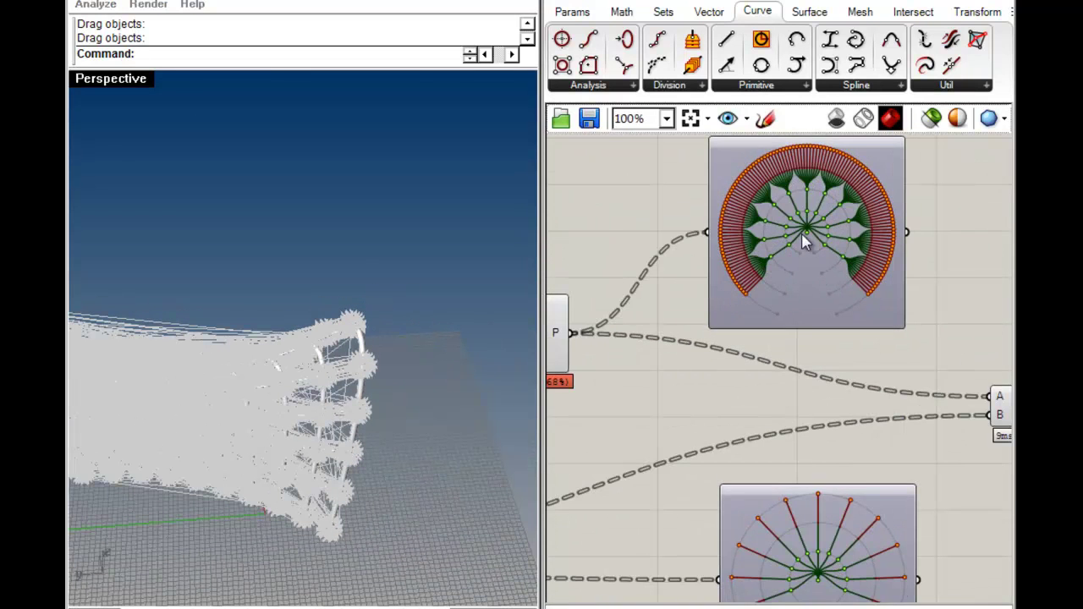
pyautogui.scroll(-1, 736, 377)
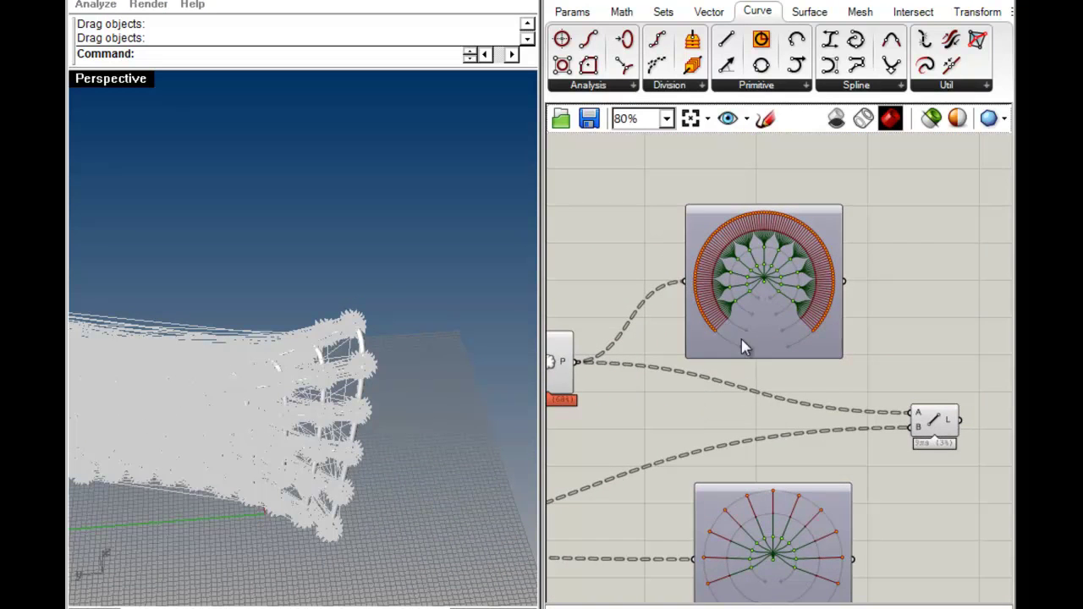
pyautogui.scroll(7, 744, 281)
pyautogui.scroll(-5, 749, 342)
pyautogui.moveTo(725, 341); pyautogui.dragTo(988, 337, button='right')
pyautogui.click(706, 419)
pyautogui.click(766, 308)
pyautogui.moveTo(767, 308); pyautogui.dragTo(500, 326, button='right')
pyautogui.moveTo(562, 401); pyautogui.dragTo(813, 330, button='right')
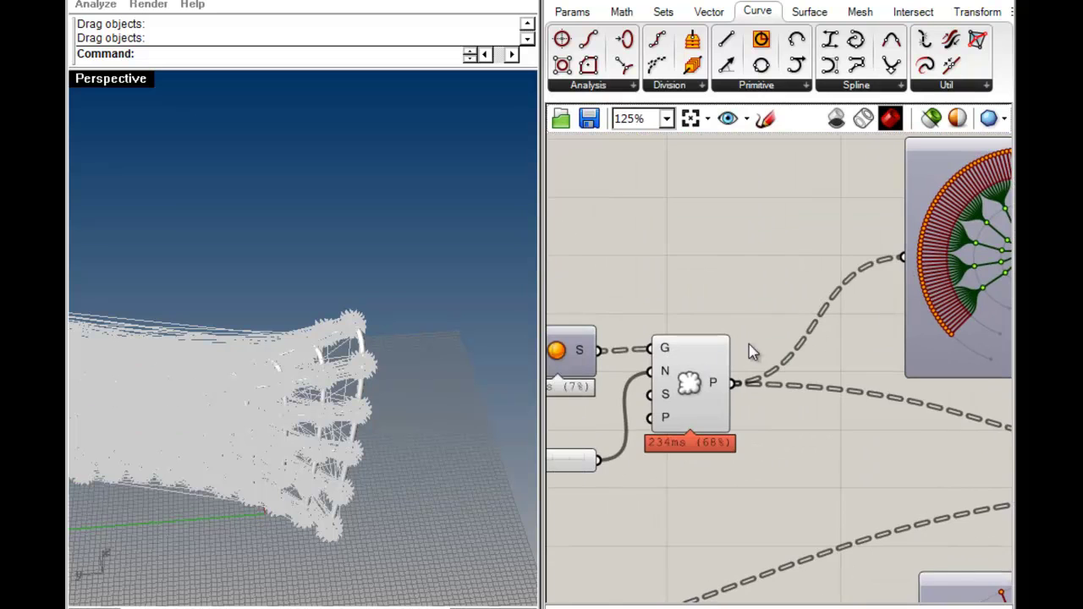
pyautogui.moveTo(871, 302); pyautogui.dragTo(672, 322, button='right')
# Step: Examine the individual sub-branches under path 0;0;0 in the populated points' viewer
pyautogui.scroll(4, 737, 286)
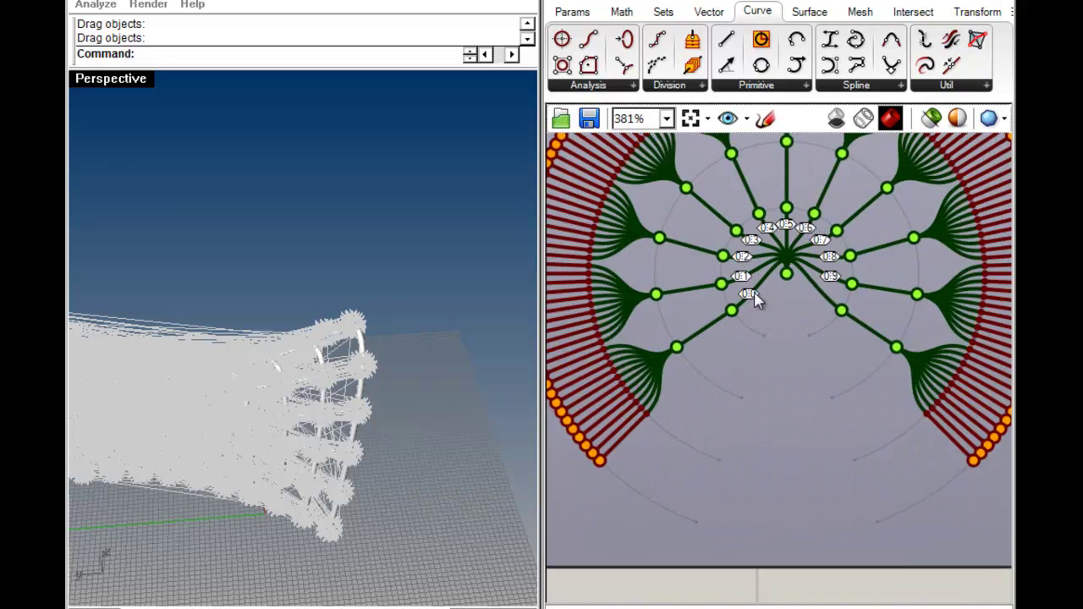
pyautogui.scroll(2, 734, 314)
pyautogui.moveTo(328, 478); pyautogui.dragTo(394, 491, button='right')
pyautogui.moveTo(678, 354); pyautogui.dragTo(836, 300, button='right')
pyautogui.scroll(3, 779, 373)
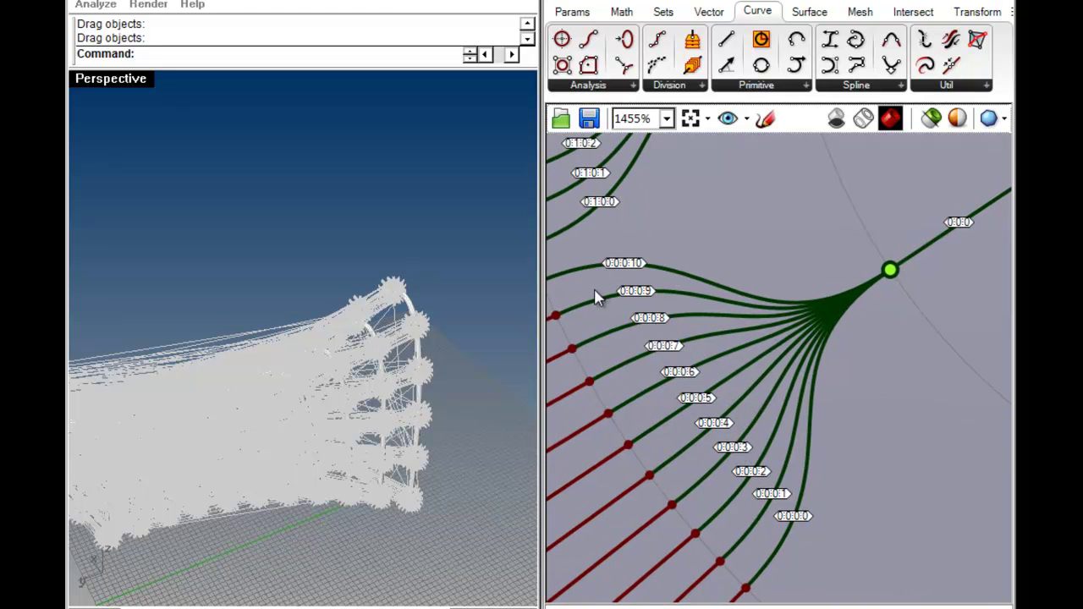
pyautogui.moveTo(596, 289); pyautogui.dragTo(716, 260, button='right')
pyautogui.moveTo(639, 489); pyautogui.dragTo(756, 367, button='right')
pyautogui.scroll(-3, 772, 414)
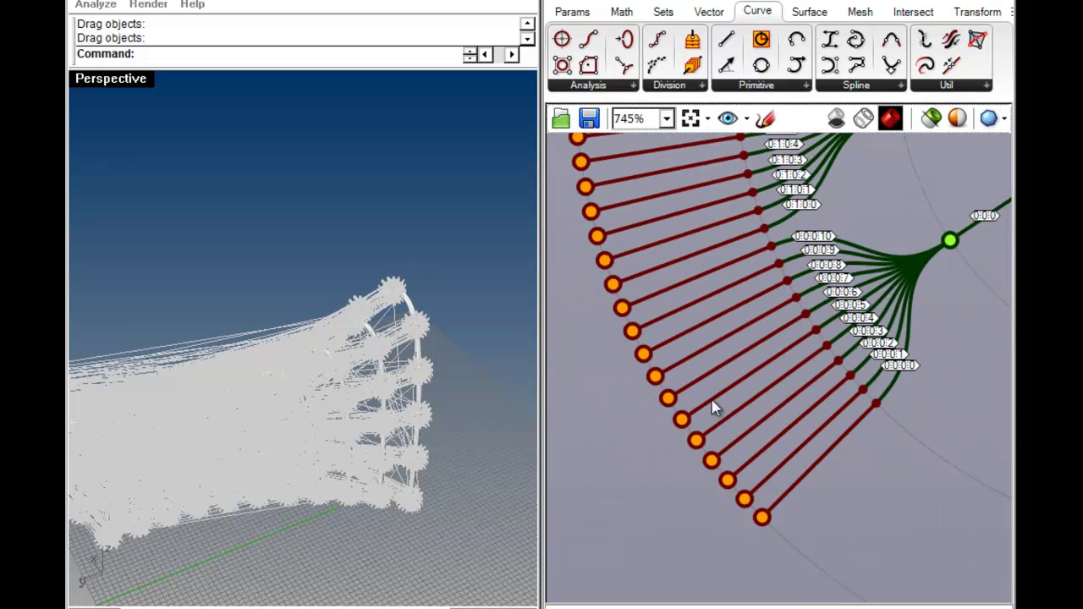
pyautogui.moveTo(684, 420); pyautogui.dragTo(788, 352, button='right')
pyautogui.scroll(-4, 788, 352)
pyautogui.moveTo(690, 389); pyautogui.dragTo(876, 349, button='right')
# Step: Read the branch paths listed in the division points' viewer
pyautogui.scroll(-3, 875, 349)
pyautogui.moveTo(622, 439); pyautogui.dragTo(571, 430, button='right')
pyautogui.scroll(2, 863, 332)
pyautogui.scroll(-4, 863, 332)
pyautogui.moveTo(828, 359); pyautogui.dragTo(718, 404, button='right')
pyautogui.scroll(-2, 718, 405)
pyautogui.moveTo(743, 452); pyautogui.dragTo(775, 296, button='right')
pyautogui.click(804, 476)
pyautogui.moveTo(664, 415); pyautogui.dragTo(607, 431, button='right')
pyautogui.scroll(3, 796, 423)
pyautogui.scroll(-4, 736, 442)
pyautogui.scroll(7, 726, 448)
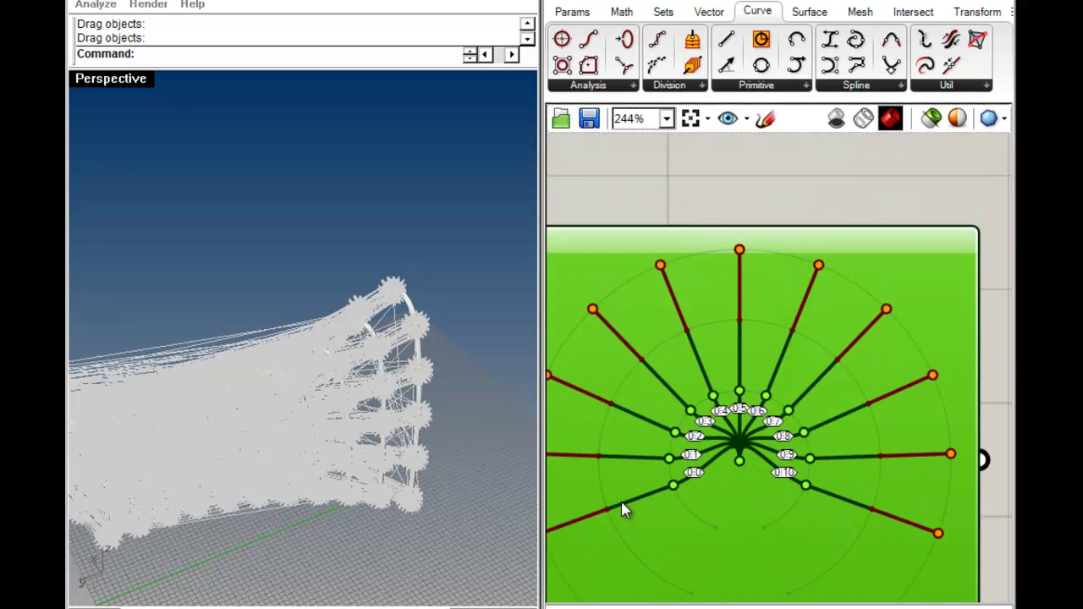
pyautogui.moveTo(622, 510); pyautogui.dragTo(791, 461, button='right')
pyautogui.scroll(4, 729, 484)
pyautogui.moveTo(724, 483)
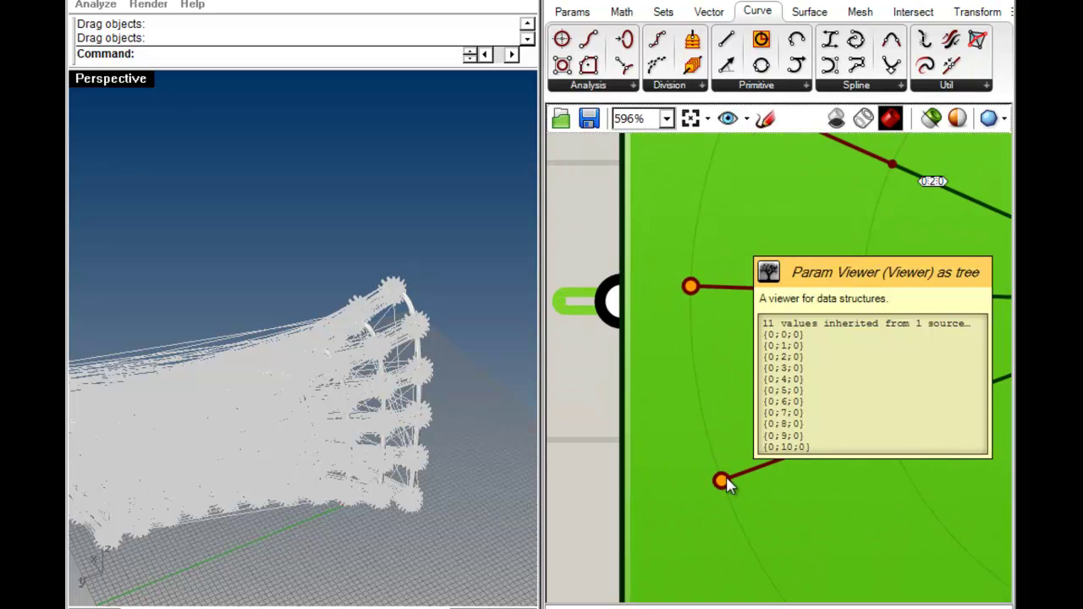
# Step: Trace the Divide Curve points output along its wires toward the sphere, Line and viewer components
pyautogui.scroll(-15, 723, 482)
pyautogui.rightClick(703, 380)
pyautogui.click(655, 392)
pyautogui.moveTo(730, 412); pyautogui.dragTo(773, 424, button='right')
pyautogui.scroll(1, 619, 398)
pyautogui.scroll(5, 619, 398)
pyautogui.click(758, 325)
pyautogui.moveTo(759, 324); pyautogui.dragTo(700, 348, button='right')
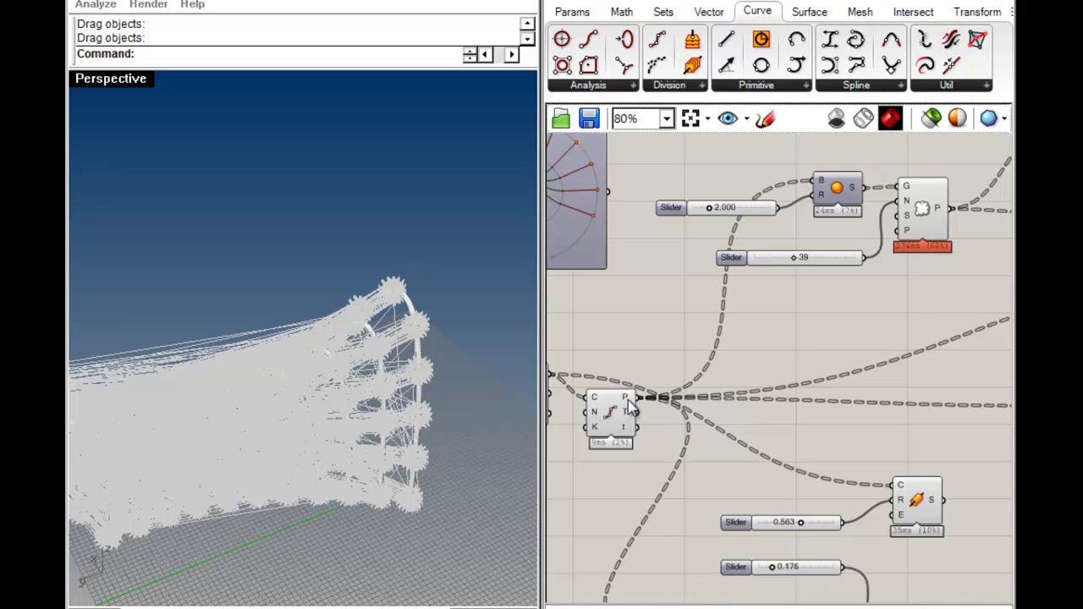
pyautogui.moveTo(944, 320); pyautogui.dragTo(731, 419, button='right')
pyautogui.moveTo(770, 382)
pyautogui.mouseDown(button='right')
pyautogui.moveTo(667, 451)
pyautogui.moveTo(808, 346)
pyautogui.moveTo(637, 467)
pyautogui.mouseUp(button='right')
pyautogui.moveTo(716, 462); pyautogui.dragTo(761, 454, button='right')
# Step: Examine how the outer branches split in the populated points' viewer and check the Populate Geometry component
pyautogui.scroll(7, 801, 346)
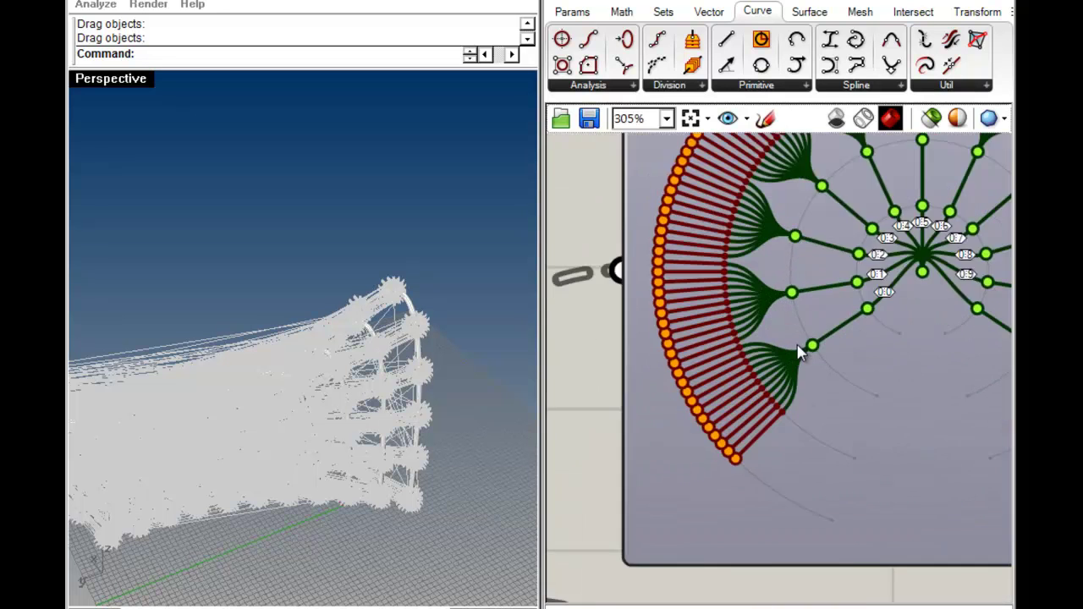
pyautogui.moveTo(687, 459); pyautogui.dragTo(981, 410, button='right')
pyautogui.moveTo(582, 447)
pyautogui.mouseDown(button='right')
pyautogui.moveTo(740, 412)
pyautogui.moveTo(945, 235)
pyautogui.mouseUp(button='right')
pyautogui.moveTo(692, 340); pyautogui.dragTo(775, 297, button='right')
pyautogui.scroll(-2, 853, 310)
pyautogui.scroll(6, 380, 418)
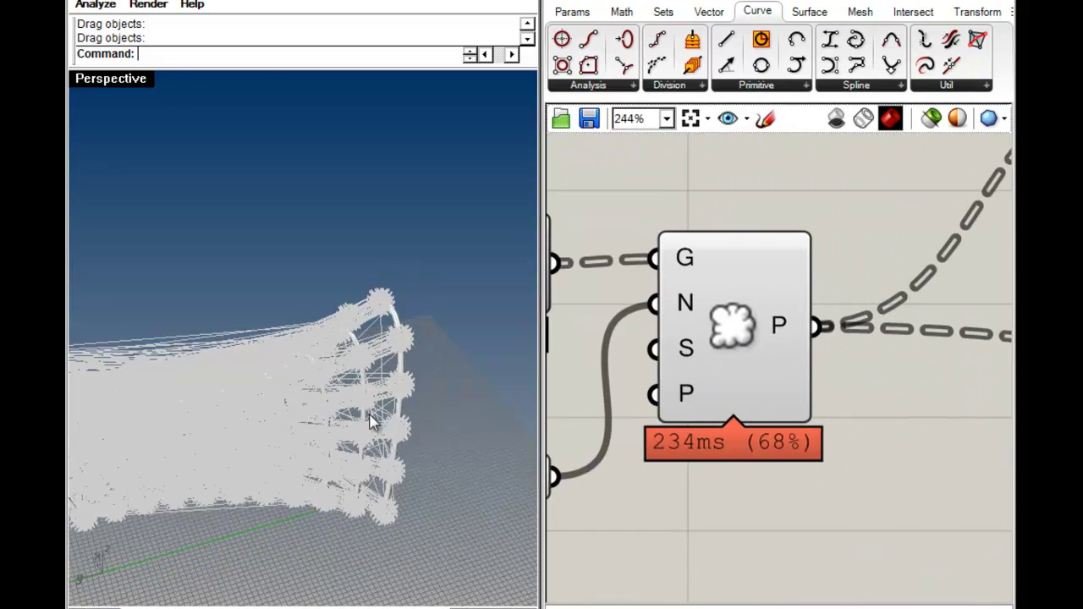
# Step: Read the data structure of the Divide Curve component's points output
pyautogui.scroll(-2, 415, 486)
pyautogui.scroll(-3, 414, 489)
pyautogui.scroll(-5, 762, 476)
pyautogui.moveTo(604, 391); pyautogui.dragTo(628, 404)
pyautogui.click(731, 337)
pyautogui.moveTo(641, 385)
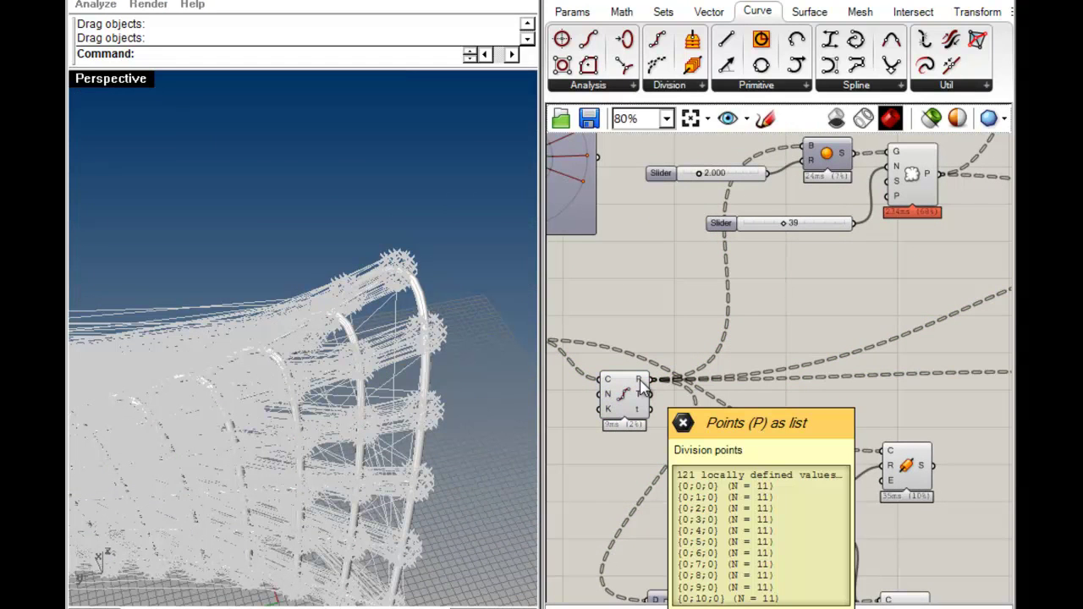
pyautogui.scroll(-3, 709, 366)
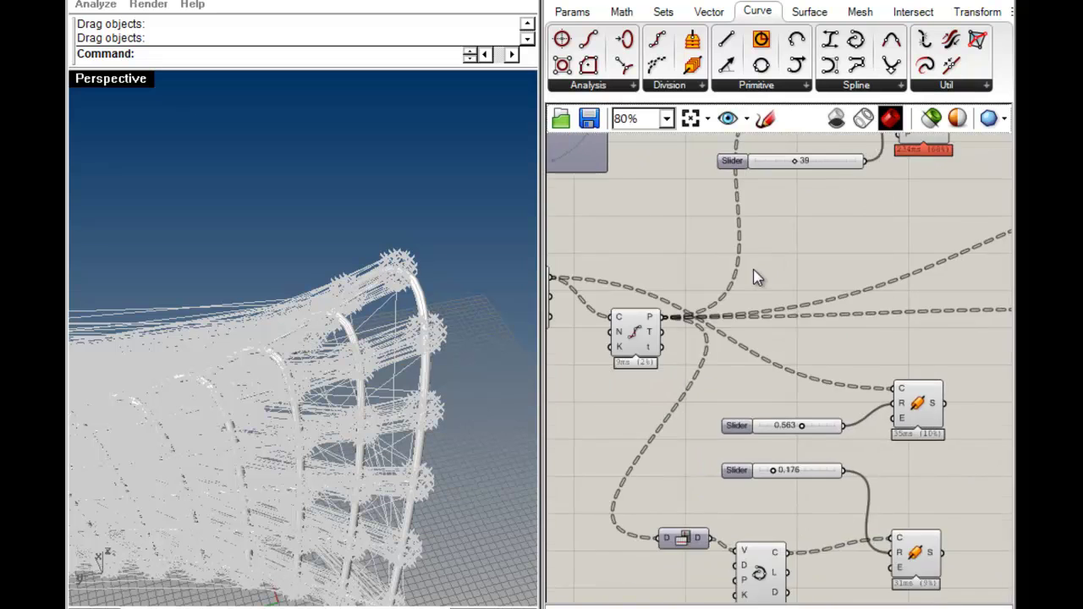
# Step: Try the Graft option on the Divide Curve component's points output and switch it off again
pyautogui.scroll(6, 667, 408)
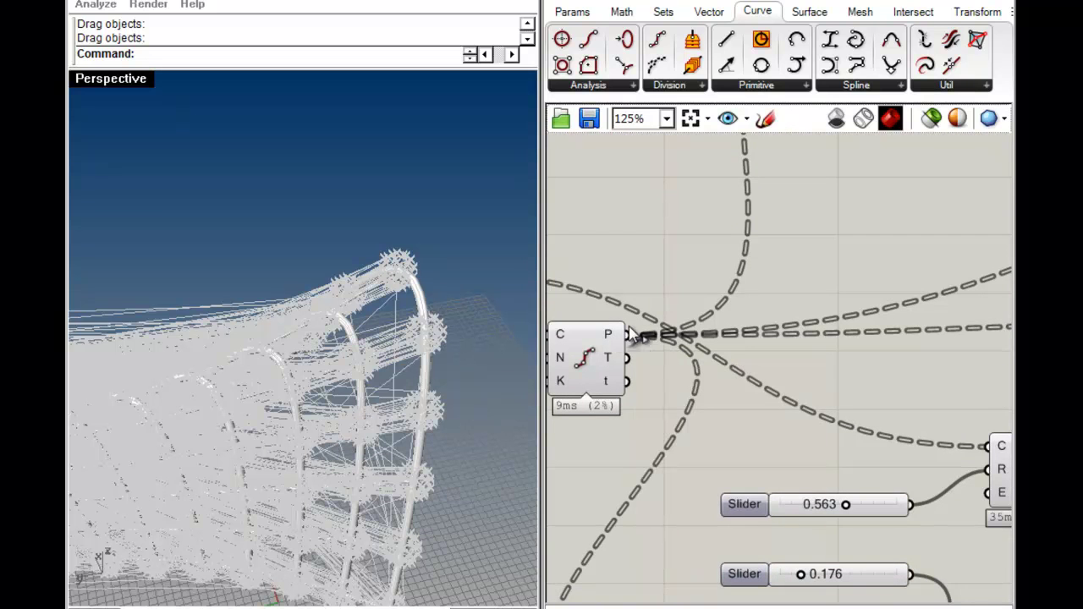
pyautogui.scroll(-2, 685, 396)
pyautogui.rightClick(668, 288)
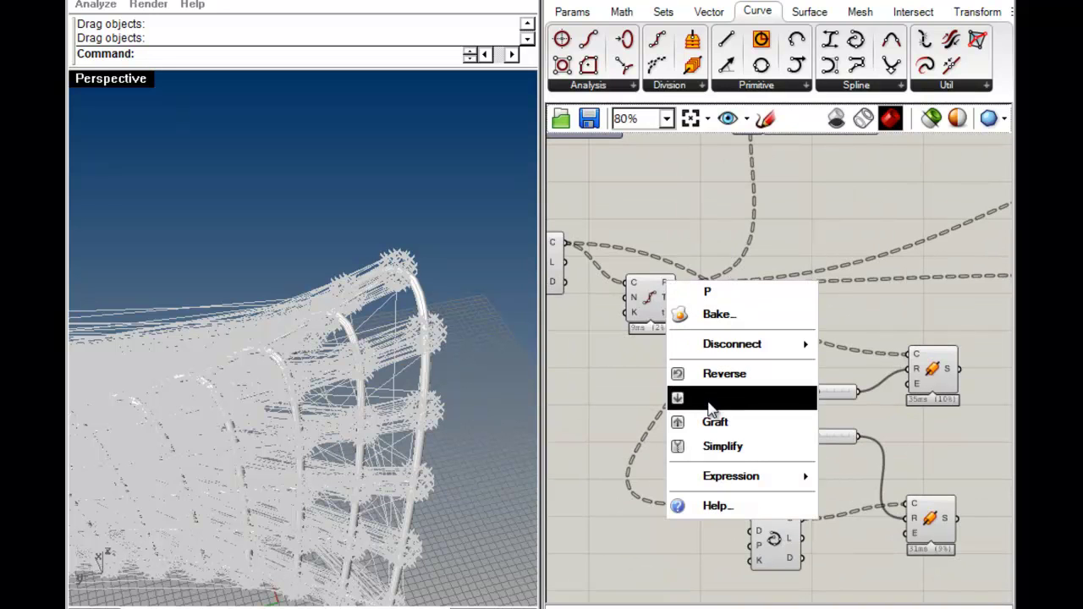
pyautogui.click(711, 423)
pyautogui.scroll(2, 711, 420)
pyautogui.scroll(-2, 710, 420)
pyautogui.moveTo(711, 421); pyautogui.dragTo(704, 514, button='right')
pyautogui.scroll(5, 692, 315)
pyautogui.rightClick(694, 313)
pyautogui.click(735, 463)
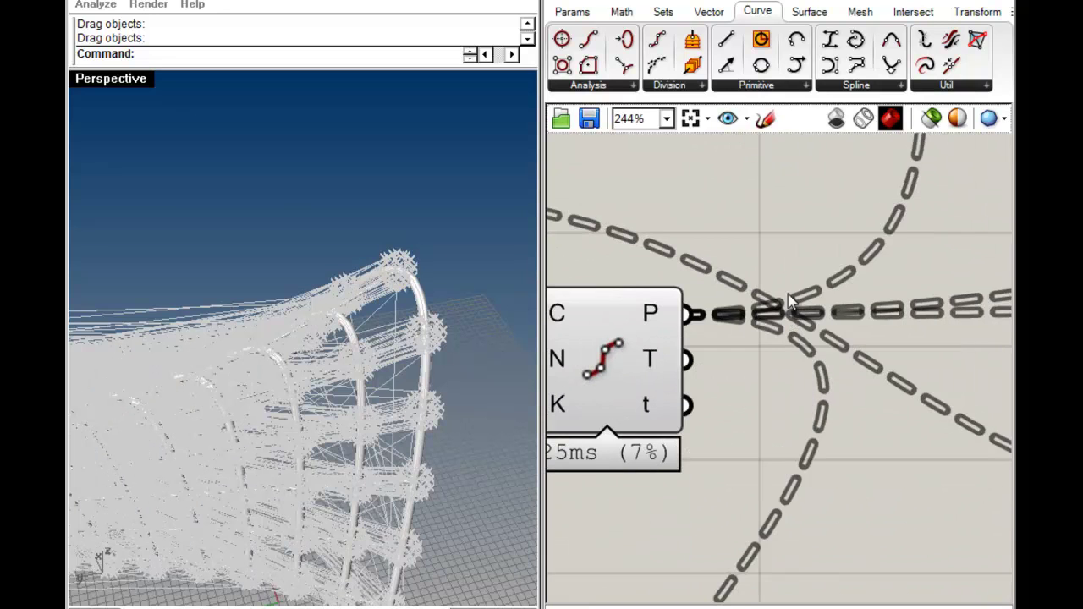
# Step: Add a Graft Tree component fed by the Divide Curve points and place it below Populate Geometry
pyautogui.scroll(-2, 734, 462)
pyautogui.moveTo(733, 284); pyautogui.dragTo(815, 249, button='right')
pyautogui.click(679, 13)
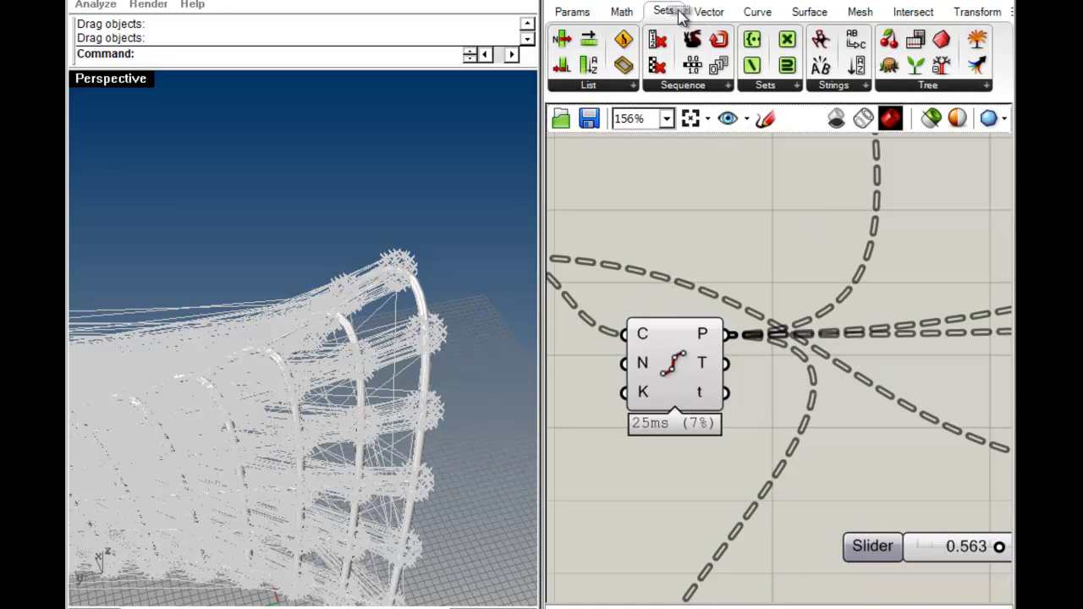
pyautogui.moveTo(918, 68); pyautogui.dragTo(848, 285)
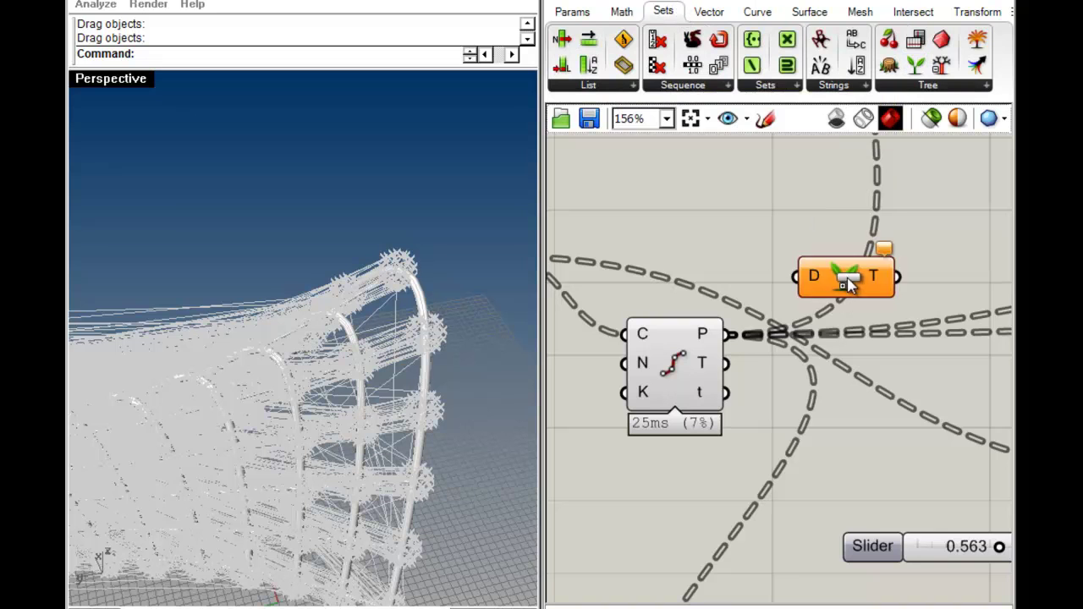
pyautogui.scroll(-5, 786, 306)
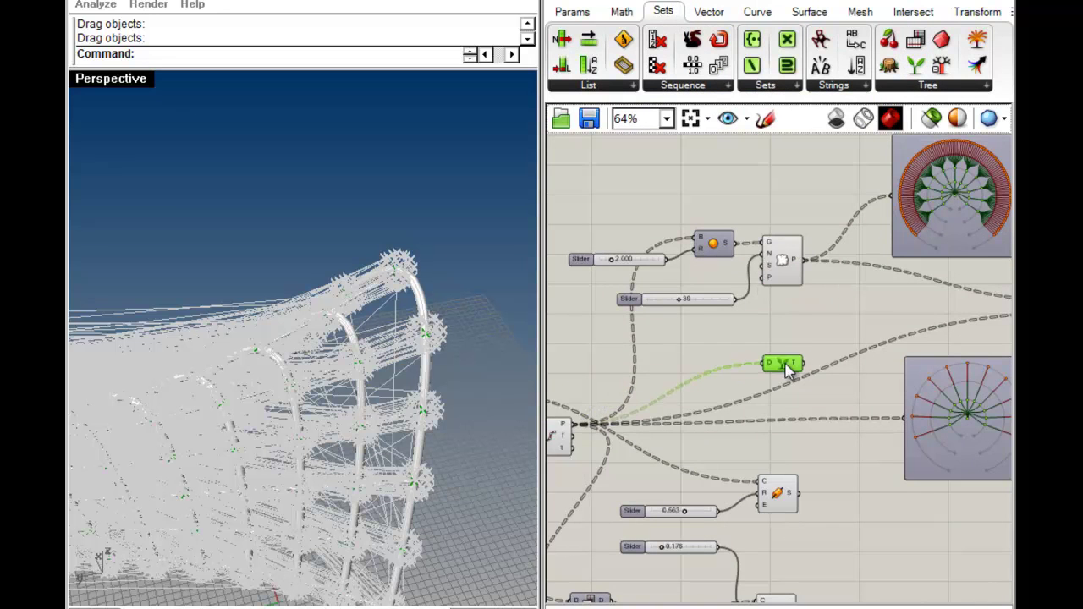
# Step: Connect the Graft Tree output to the lower Param Viewer in place of the ungrafted points and compare both viewers
pyautogui.moveTo(829, 381); pyautogui.dragTo(687, 376, button='right')
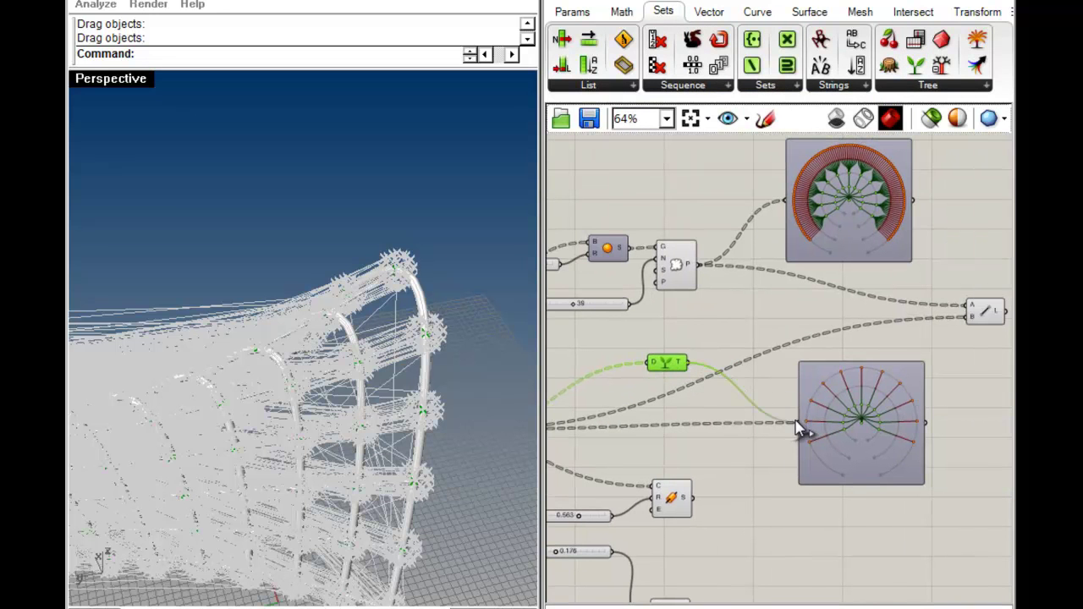
pyautogui.moveTo(800, 428); pyautogui.dragTo(798, 421)
pyautogui.moveTo(708, 394); pyautogui.dragTo(599, 364, button='right')
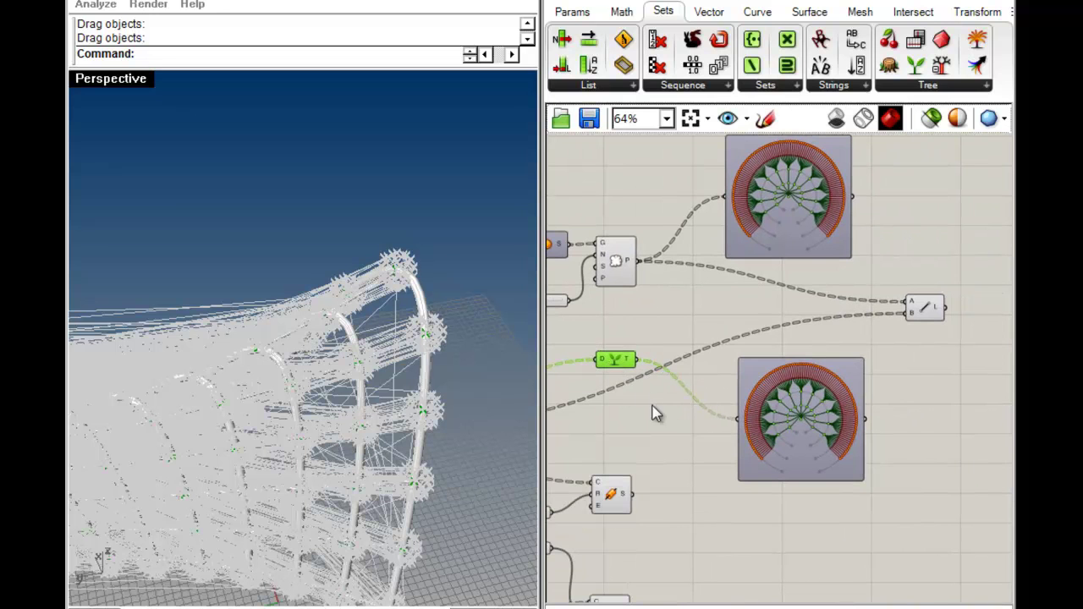
pyautogui.click(653, 407)
pyautogui.scroll(3, 846, 419)
pyautogui.moveTo(745, 390); pyautogui.dragTo(794, 264, button='right')
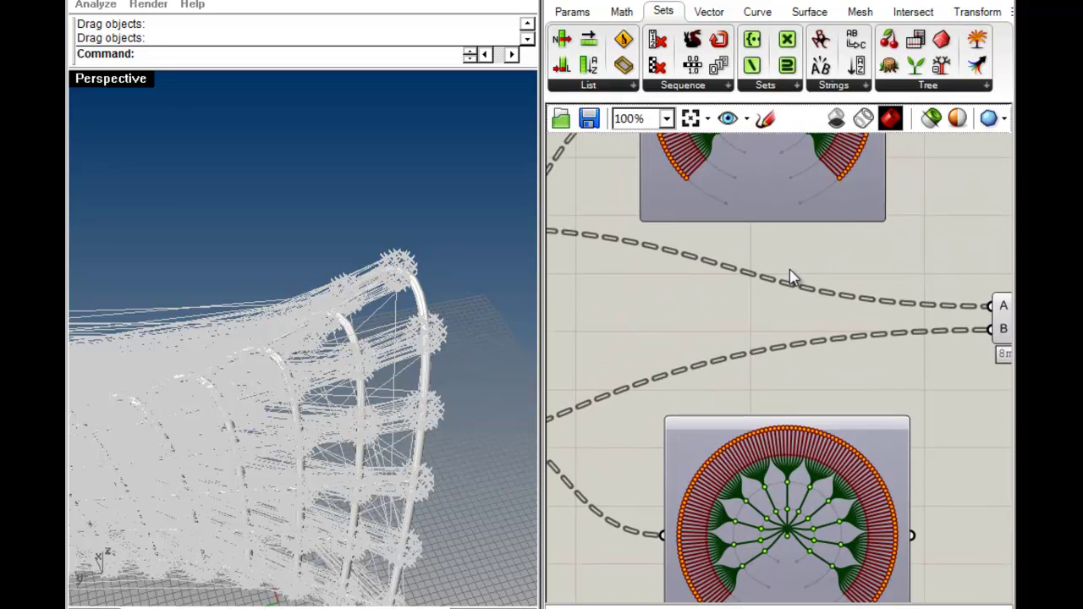
# Step: Connect the Graft Tree output to input B of the Line component in place of the ungrafted Divide Curve points
pyautogui.scroll(-3, 795, 271)
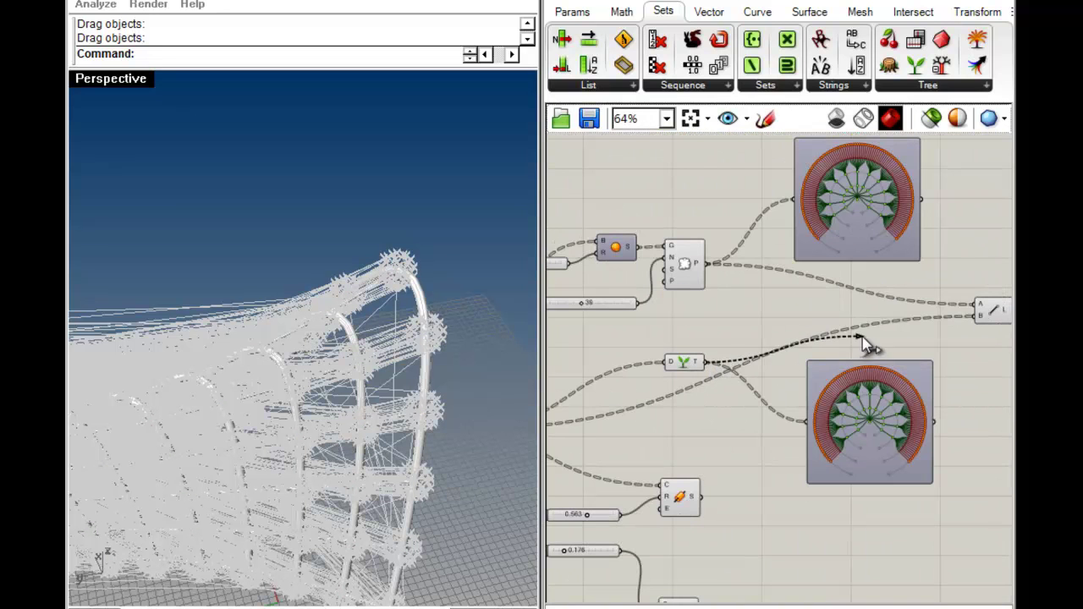
pyautogui.moveTo(978, 326); pyautogui.dragTo(975, 321)
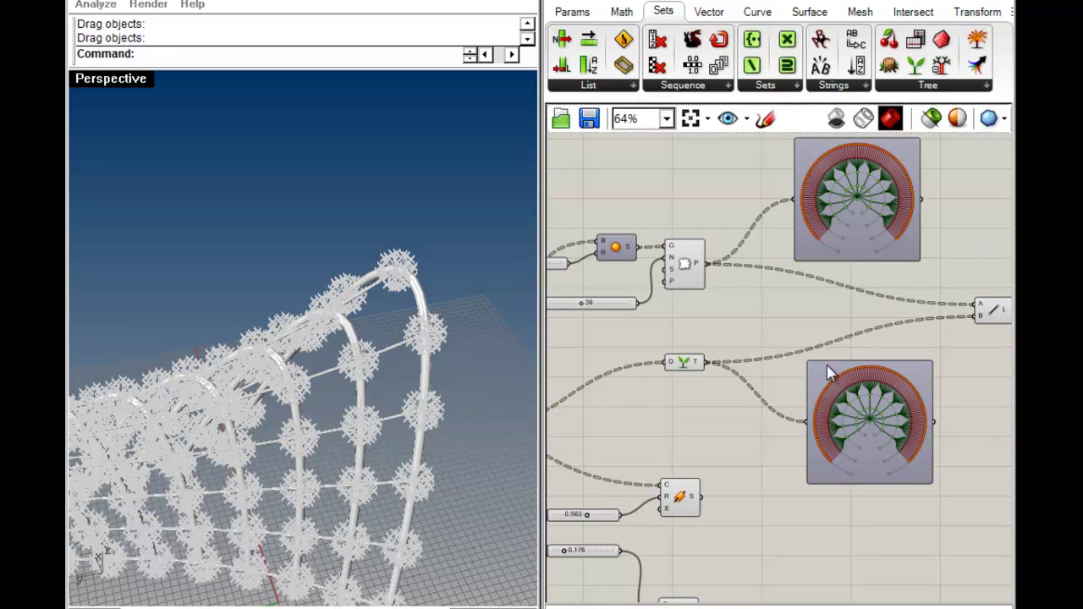
pyautogui.scroll(6, 389, 376)
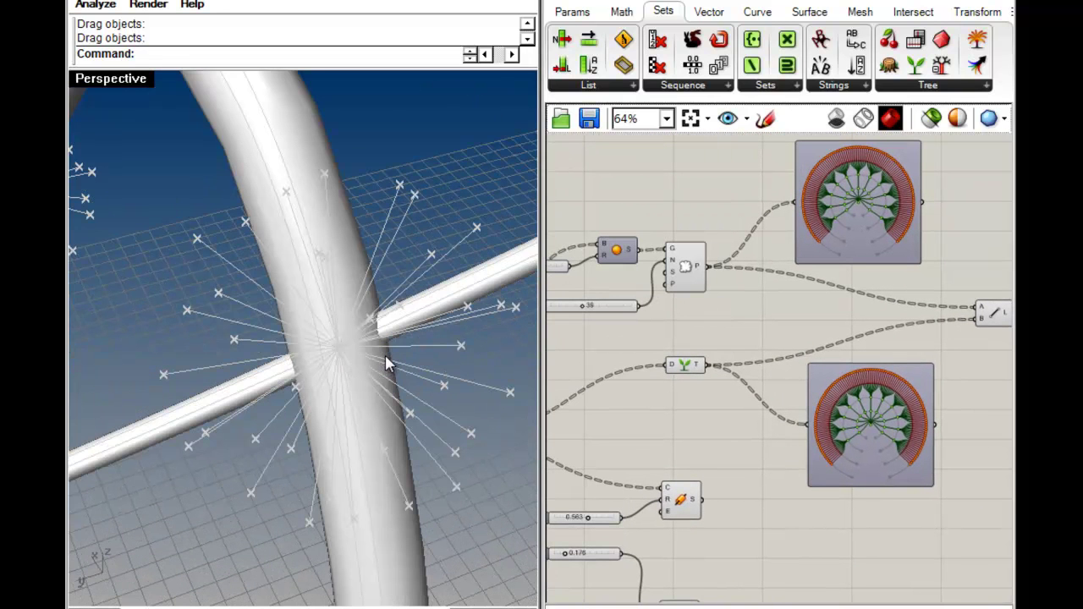
# Step: Hide the preview of the Populate Geometry points so only the lines and pipes are drawn in the viewport
pyautogui.rightClick(690, 269)
pyautogui.click(718, 296)
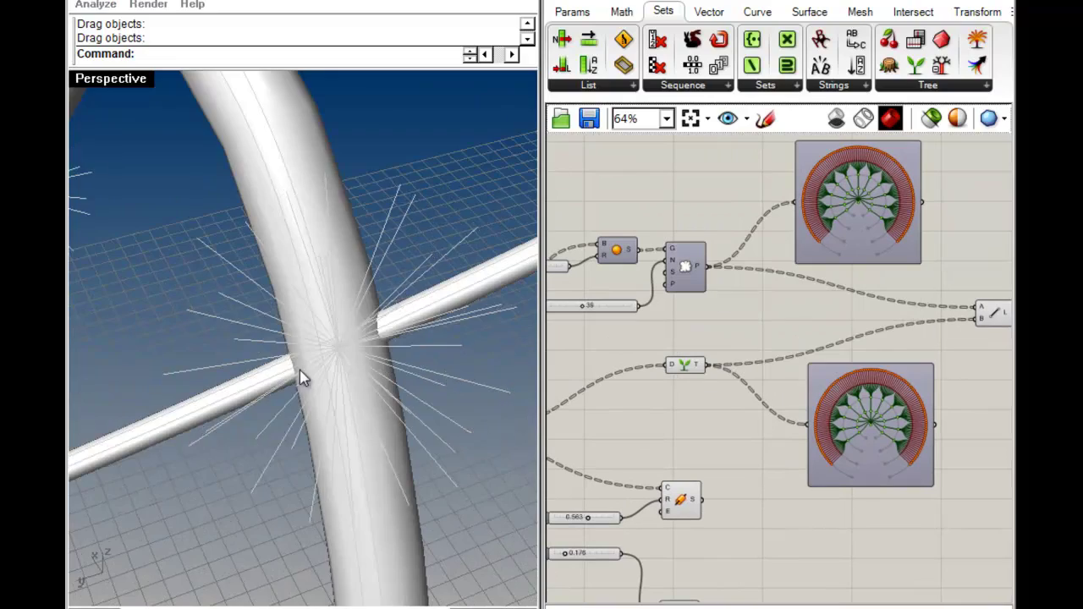
pyautogui.scroll(-6, 309, 370)
pyautogui.moveTo(354, 330); pyautogui.dragTo(410, 319, button='right')
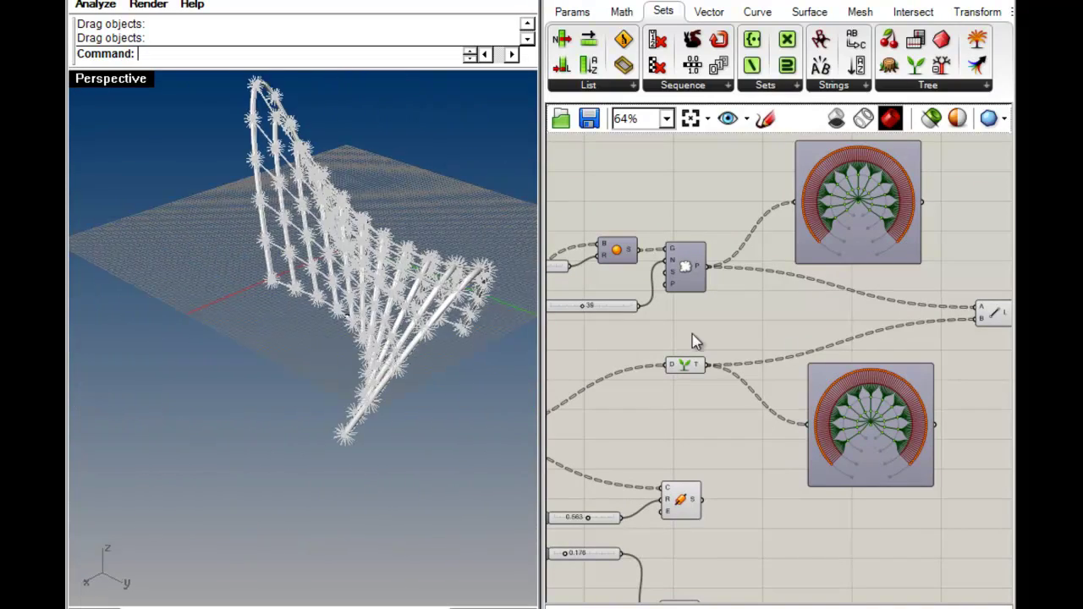
# Step: Examine how the Divide Curve points run through Graft Tree and Populate Geometry into the Line component
pyautogui.moveTo(797, 413); pyautogui.dragTo(715, 440, button='right')
pyautogui.click(686, 401)
pyautogui.moveTo(688, 400); pyautogui.dragTo(706, 377, button='right')
pyautogui.scroll(-2, 863, 370)
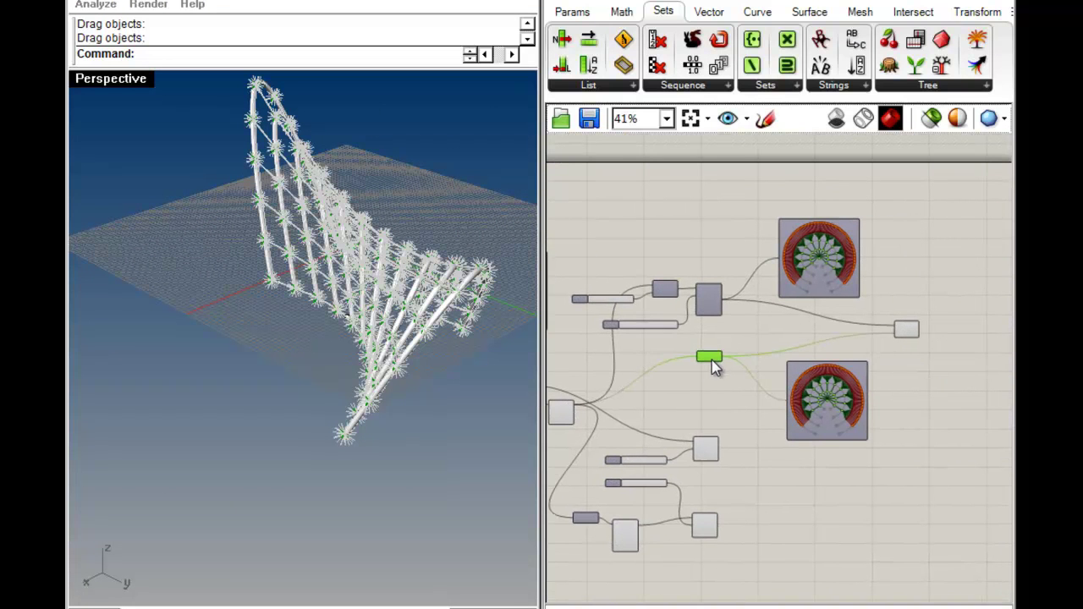
pyautogui.moveTo(850, 349); pyautogui.dragTo(763, 374, button='right')
pyautogui.moveTo(823, 357); pyautogui.dragTo(829, 366)
pyautogui.click(840, 394)
pyautogui.moveTo(729, 380); pyautogui.dragTo(838, 370, button='right')
pyautogui.scroll(2, 644, 395)
pyautogui.scroll(-1, 829, 371)
pyautogui.moveTo(667, 419); pyautogui.dragTo(619, 426, button='right')
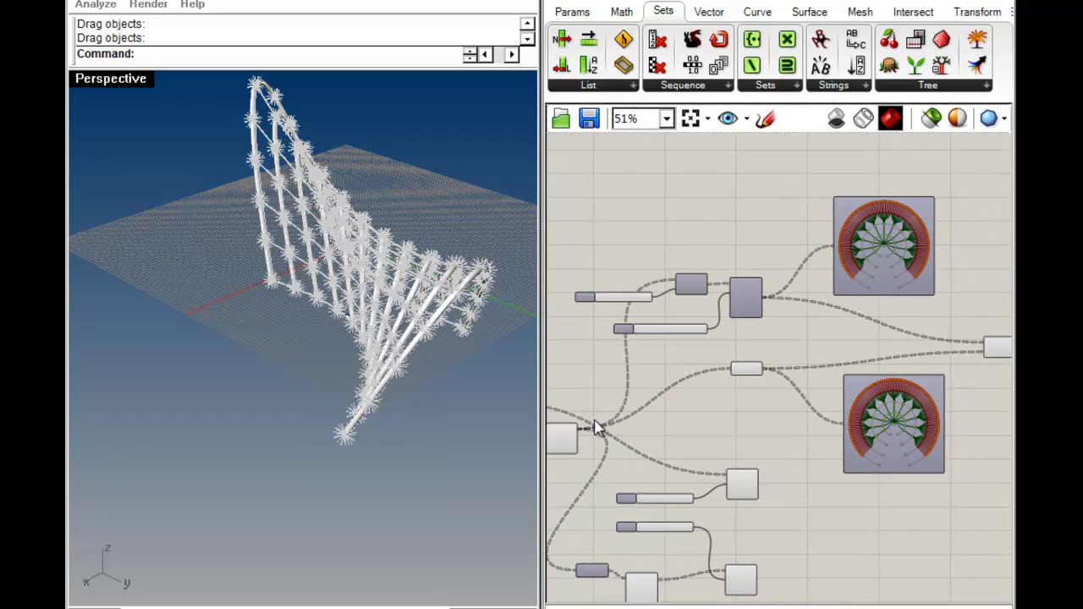
pyautogui.moveTo(583, 435); pyautogui.dragTo(948, 354)
pyautogui.moveTo(862, 431); pyautogui.dragTo(778, 461, button='right')
pyautogui.scroll(3, 802, 474)
pyautogui.scroll(-1, 734, 410)
pyautogui.moveTo(763, 232); pyautogui.dragTo(751, 341, button='right')
pyautogui.moveTo(735, 298); pyautogui.dragTo(886, 236, button='right')
pyautogui.click(848, 460)
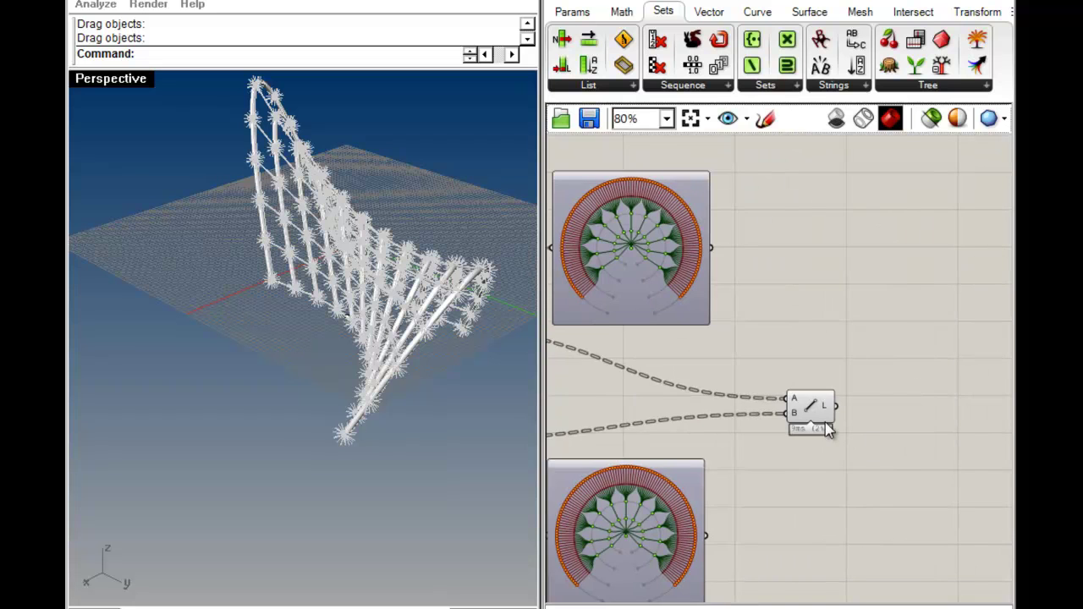
# Step: Switch both Param Viewers from the tree diagram to the text list of branches
pyautogui.scroll(4, 778, 405)
pyautogui.scroll(-3, 804, 428)
pyautogui.moveTo(792, 451); pyautogui.dragTo(758, 261, button='right')
pyautogui.scroll(3, 699, 413)
pyautogui.scroll(-3, 695, 410)
pyautogui.doubleClick(734, 417)
pyautogui.moveTo(750, 328); pyautogui.dragTo(774, 563, button='right')
pyautogui.doubleClick(758, 350)
# Step: Compare the branch paths and item counts listed in the upper and lower Param Viewers
pyautogui.moveTo(990, 354); pyautogui.dragTo(955, 421, button='right')
pyautogui.click(941, 429)
pyautogui.scroll(3, 661, 322)
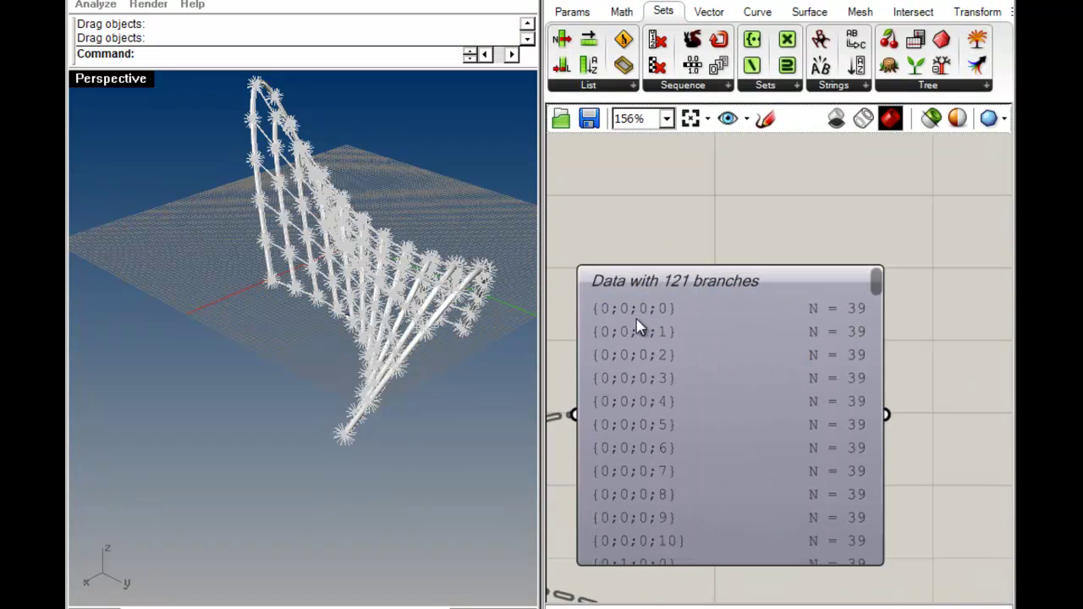
pyautogui.scroll(-5, 854, 338)
pyautogui.scroll(5, 831, 413)
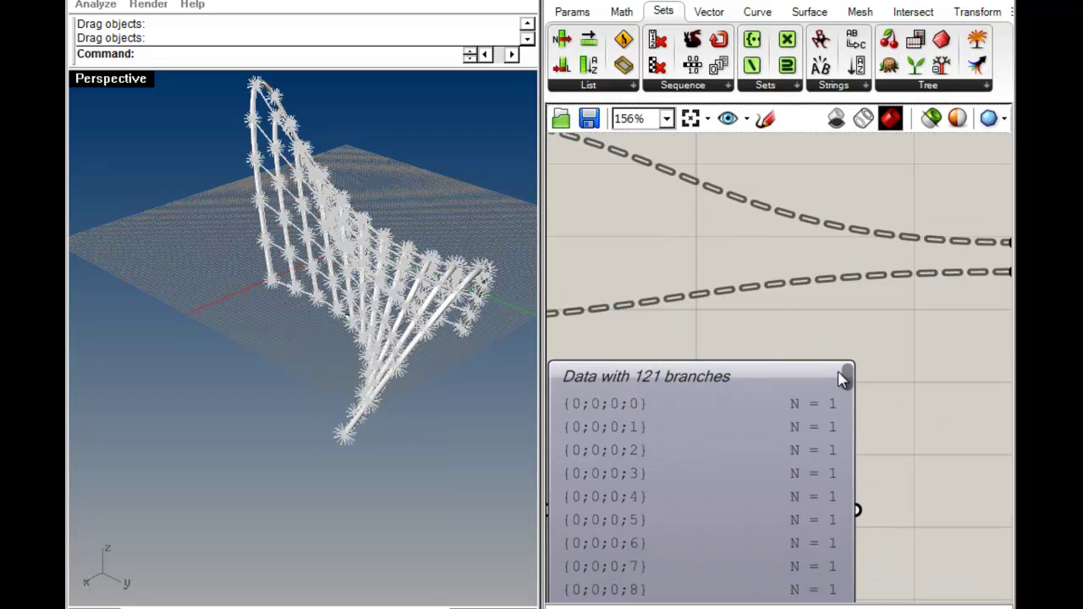
pyautogui.scroll(-2, 800, 368)
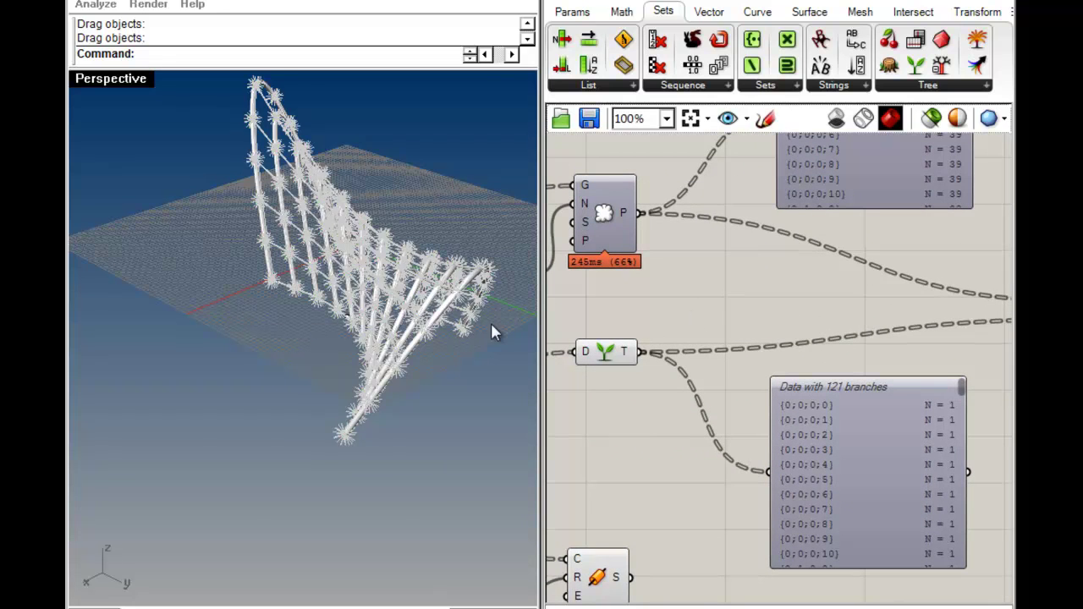
# Step: Inspect the piped grid and the line bursts at its nodes up close and from several sides
pyautogui.moveTo(506, 298); pyautogui.dragTo(458, 301, button='right')
pyautogui.scroll(6, 458, 301)
pyautogui.moveTo(907, 264); pyautogui.dragTo(816, 379, button='right')
pyautogui.scroll(-2, 846, 372)
pyautogui.moveTo(474, 338); pyautogui.dragTo(458, 418, button='right')
pyautogui.scroll(8, 389, 387)
pyautogui.scroll(-10, 389, 386)
pyautogui.moveTo(386, 364); pyautogui.dragTo(407, 332, button='right')
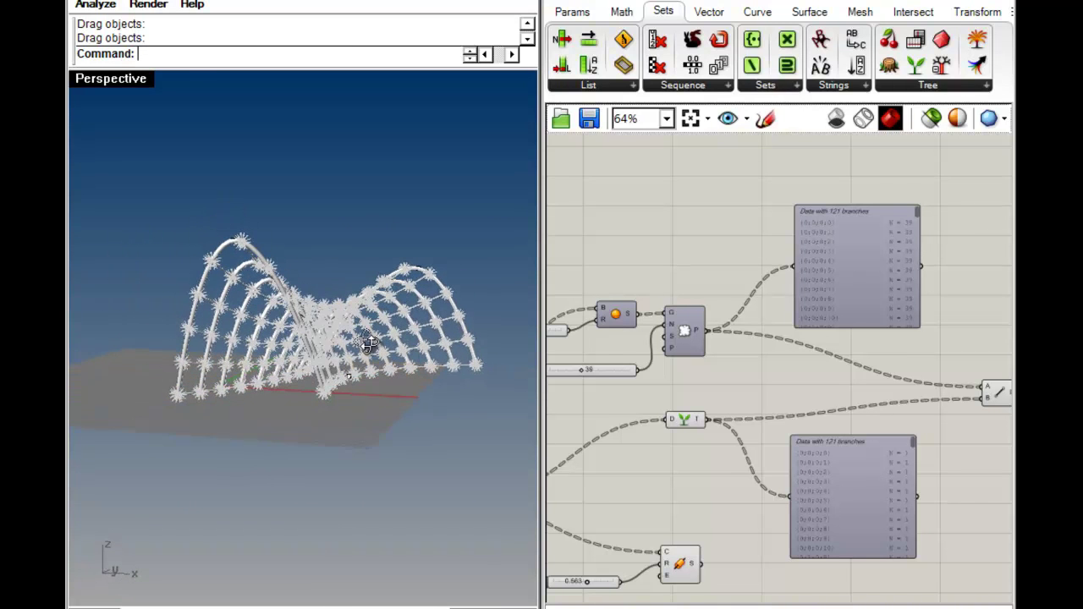